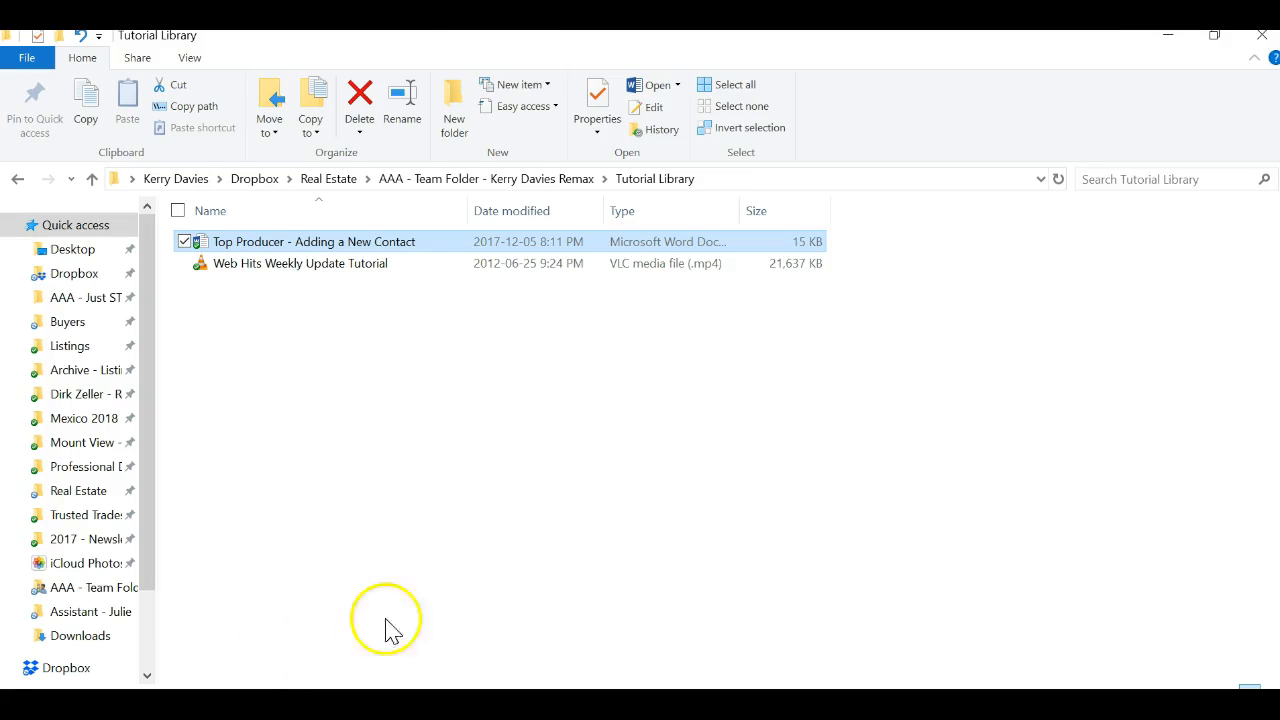
# Step: Read the Adding a New Contact instructions, then leave Word for the Tutorial Library folder
pyautogui.doubleClick(335, 242)
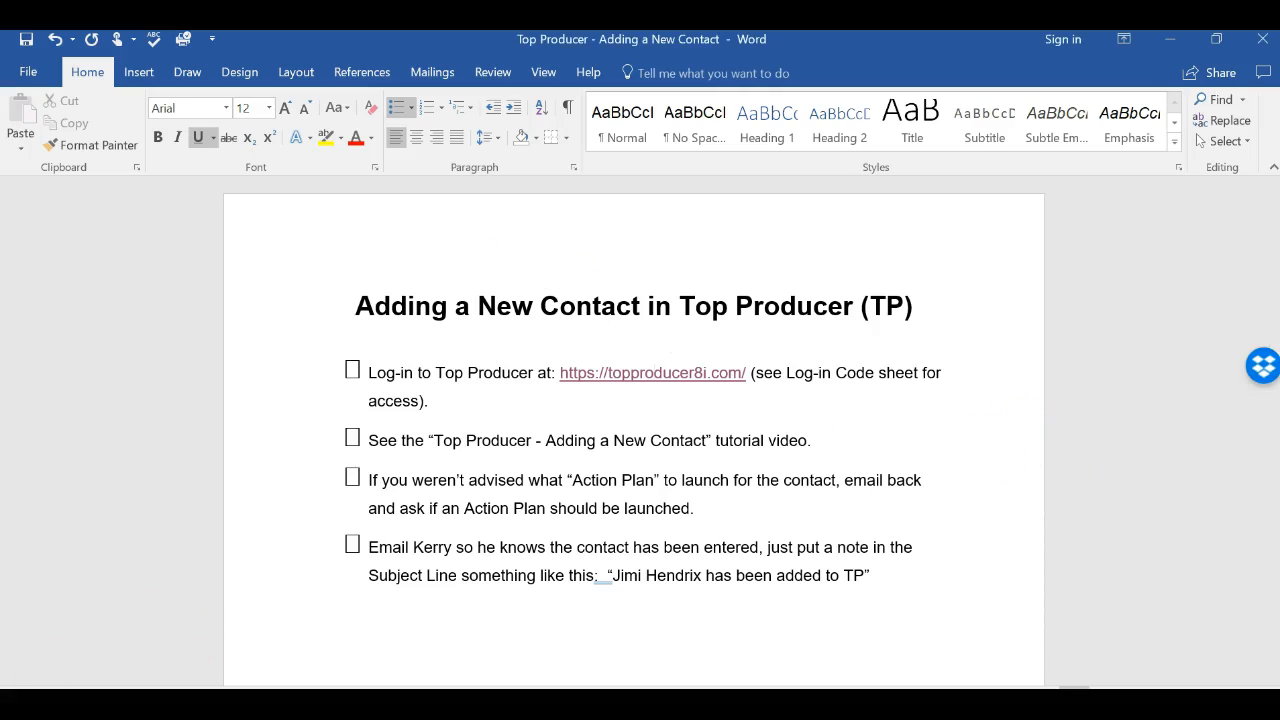
pyautogui.hotkey('alt', 'Tab')
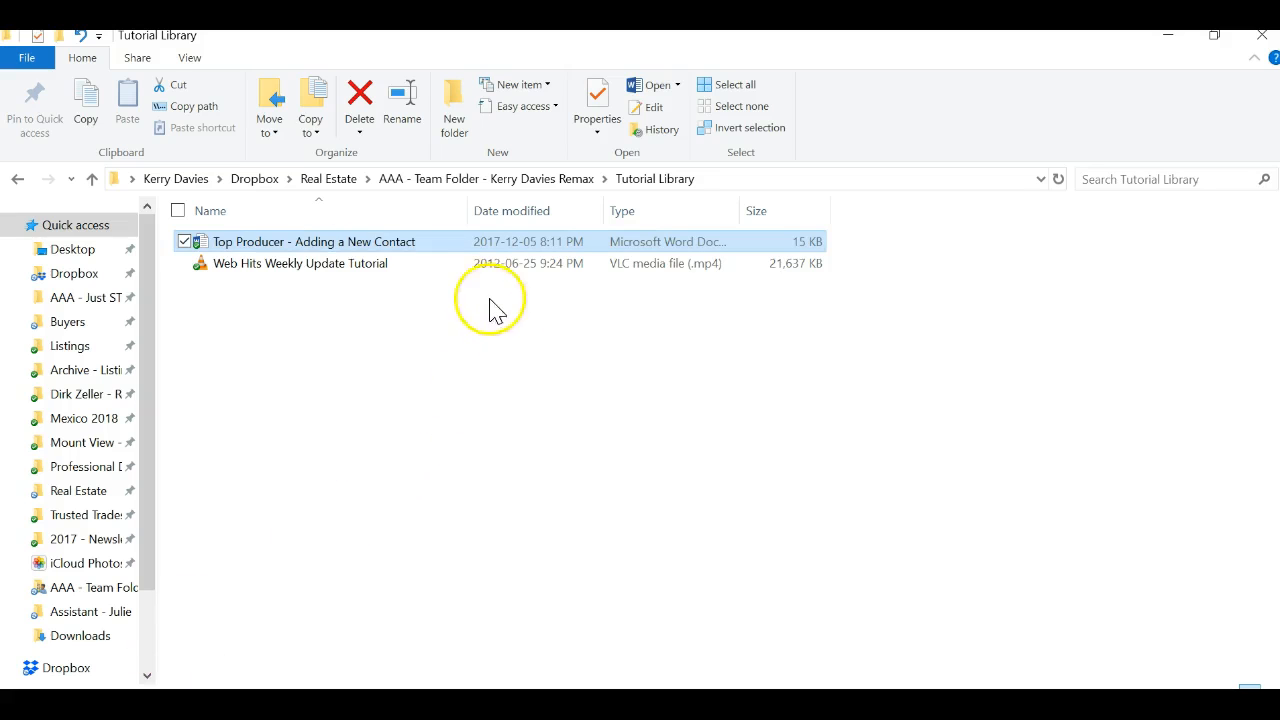
# Step: Go up to the team folder and reopen the Tutorial Library folder
pyautogui.click(388, 181)
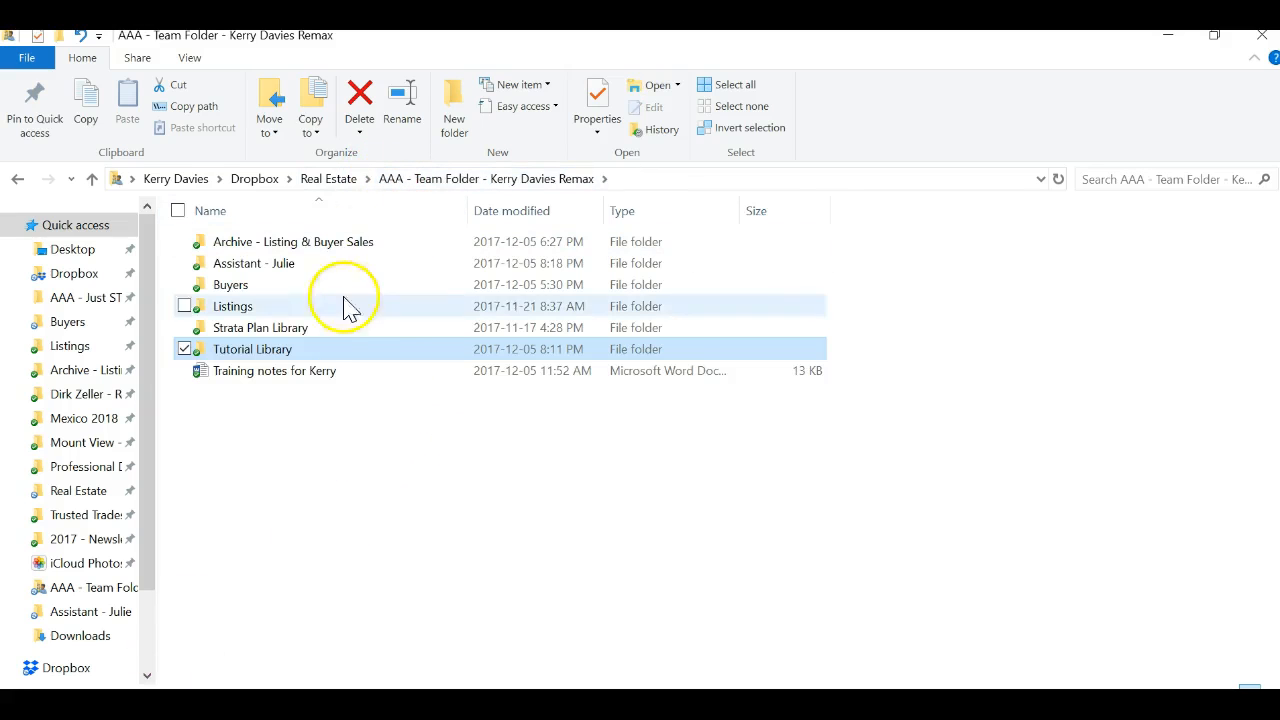
pyautogui.doubleClick(250, 350)
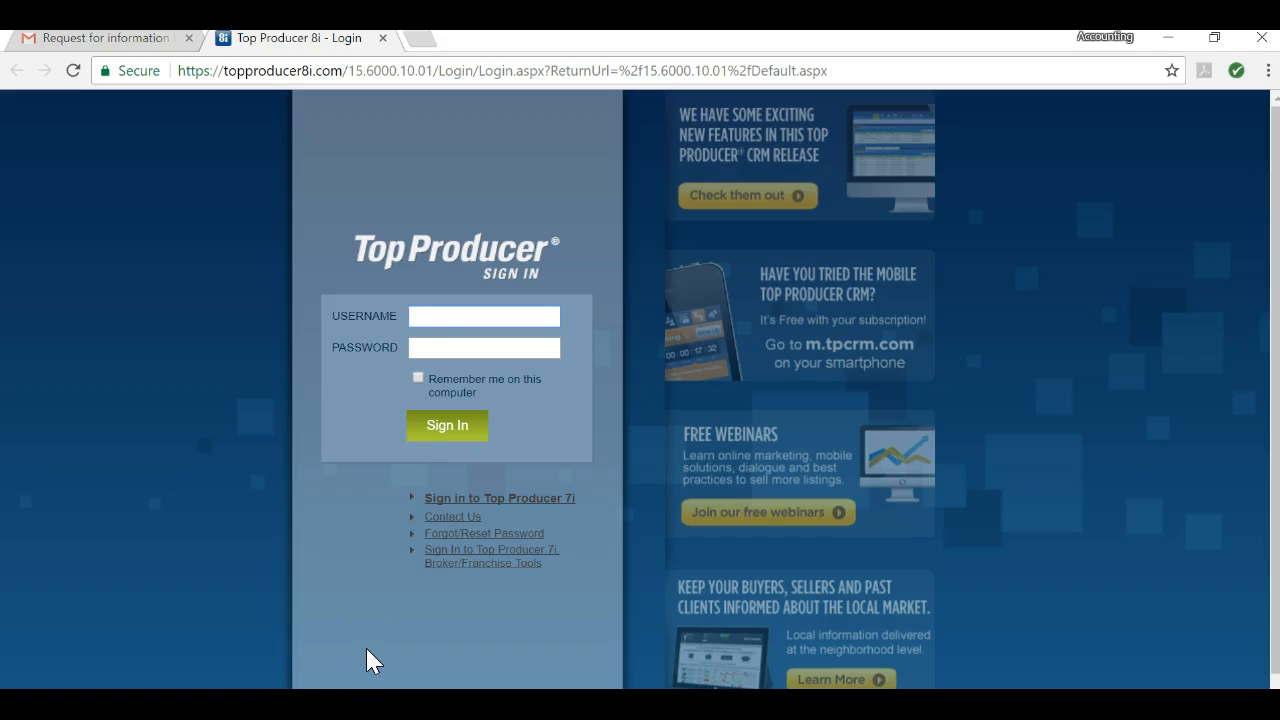
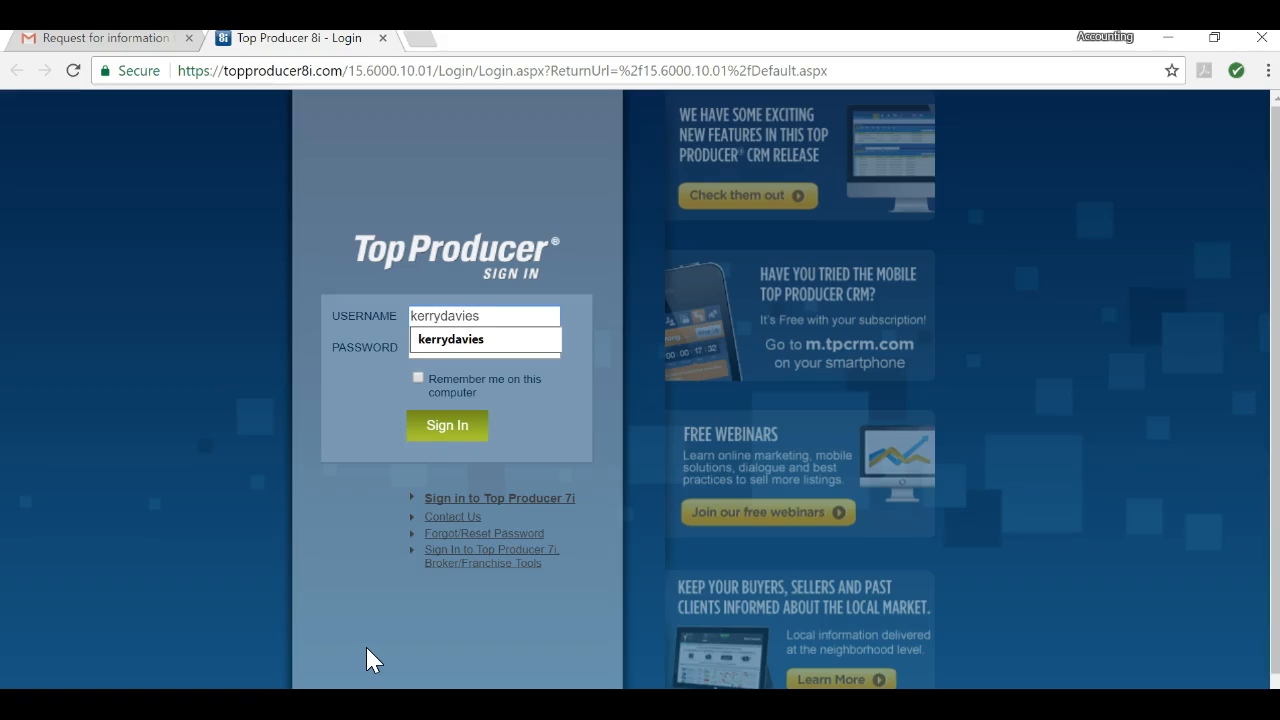
# Step: Fill in the Top Producer username from the autocomplete suggestion and the password, then return to File Explorer
pyautogui.click(541, 409)
pyautogui.click(478, 352)
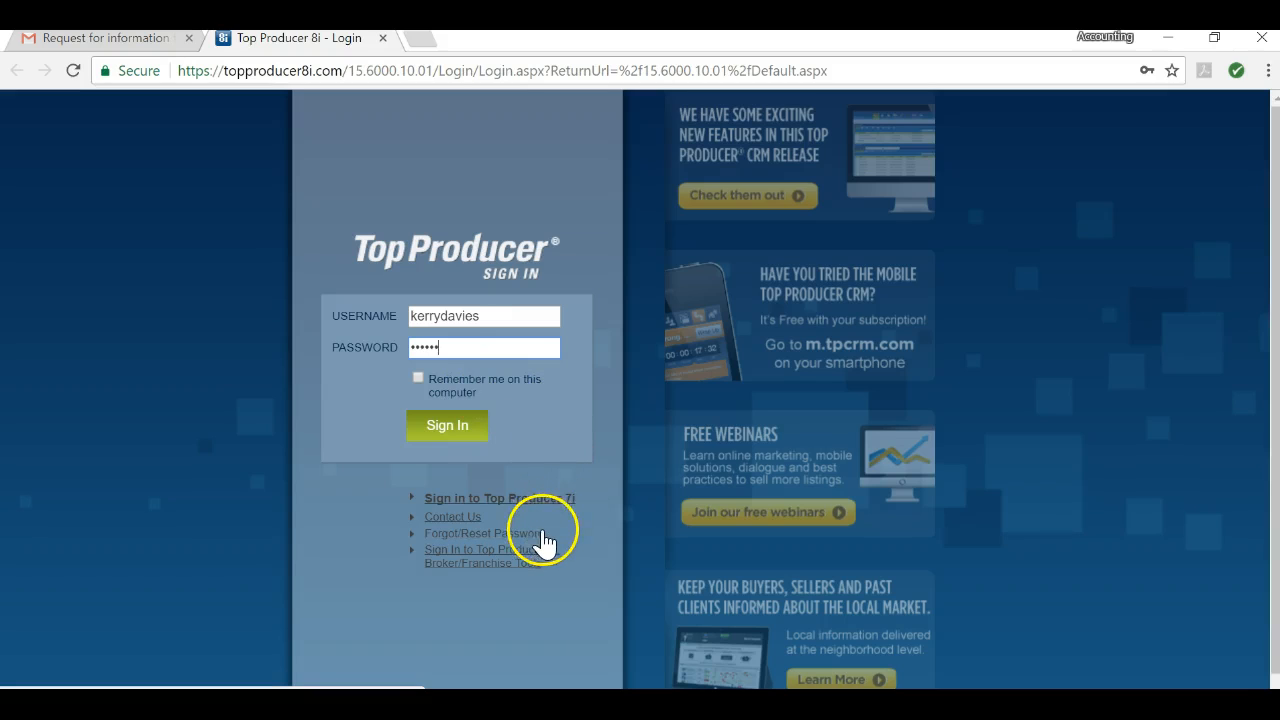
pyautogui.click(152, 704)
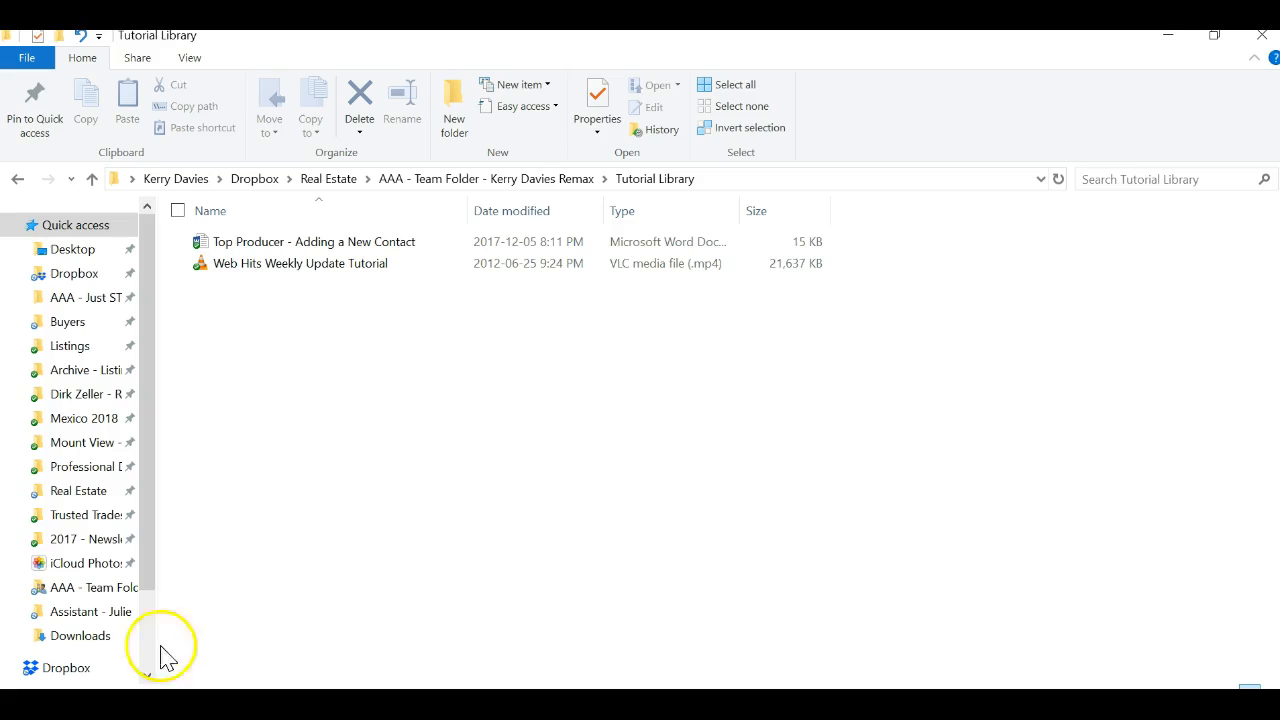
# Step: Go up to the team folder and open the assistant's folder
pyautogui.click(422, 182)
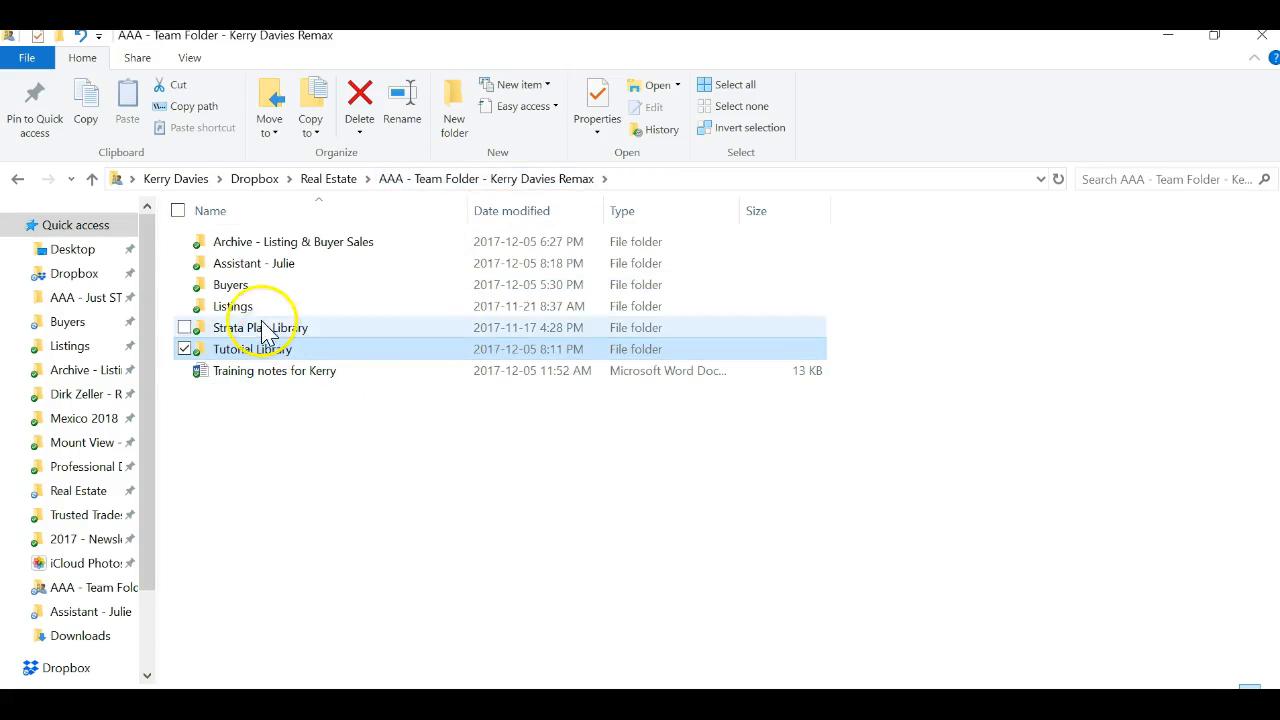
pyautogui.doubleClick(245, 268)
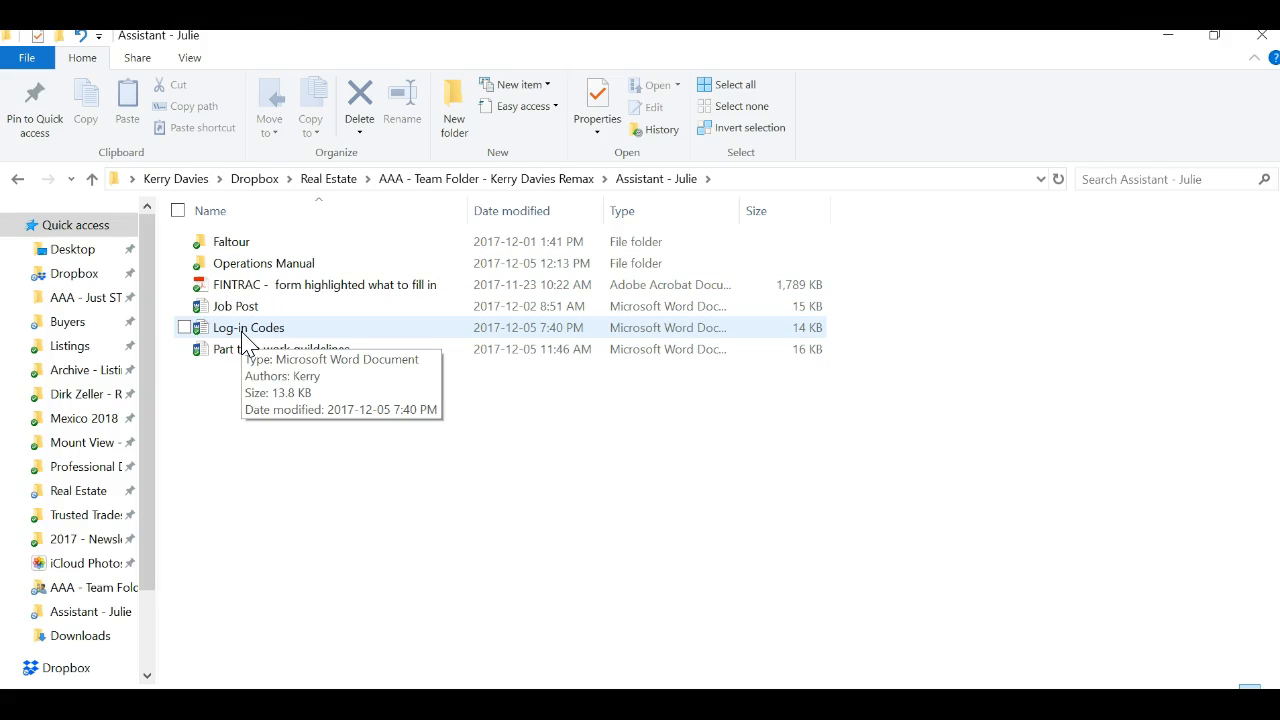
# Step: Find the Top Producer entry in the Log-in Codes document, then sign in to Top Producer
pyautogui.doubleClick(258, 330)
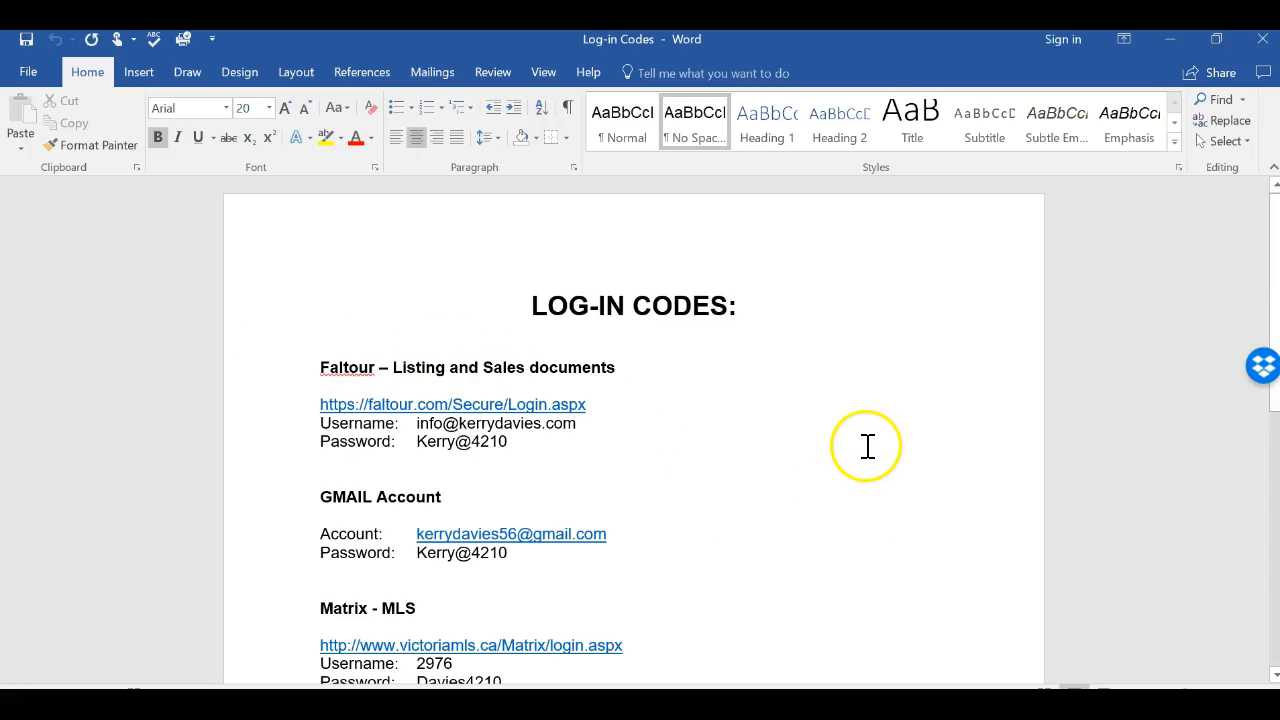
pyautogui.scroll(-5, 857, 478)
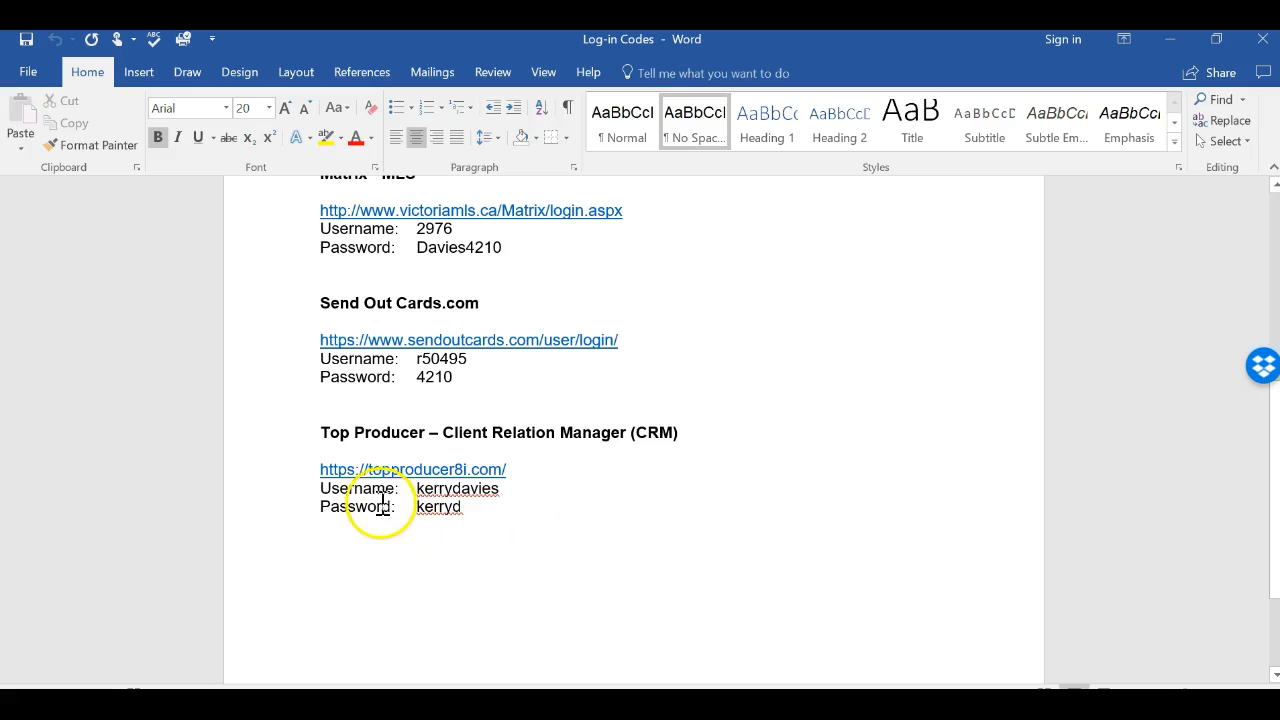
pyautogui.scroll(4, 560, 530)
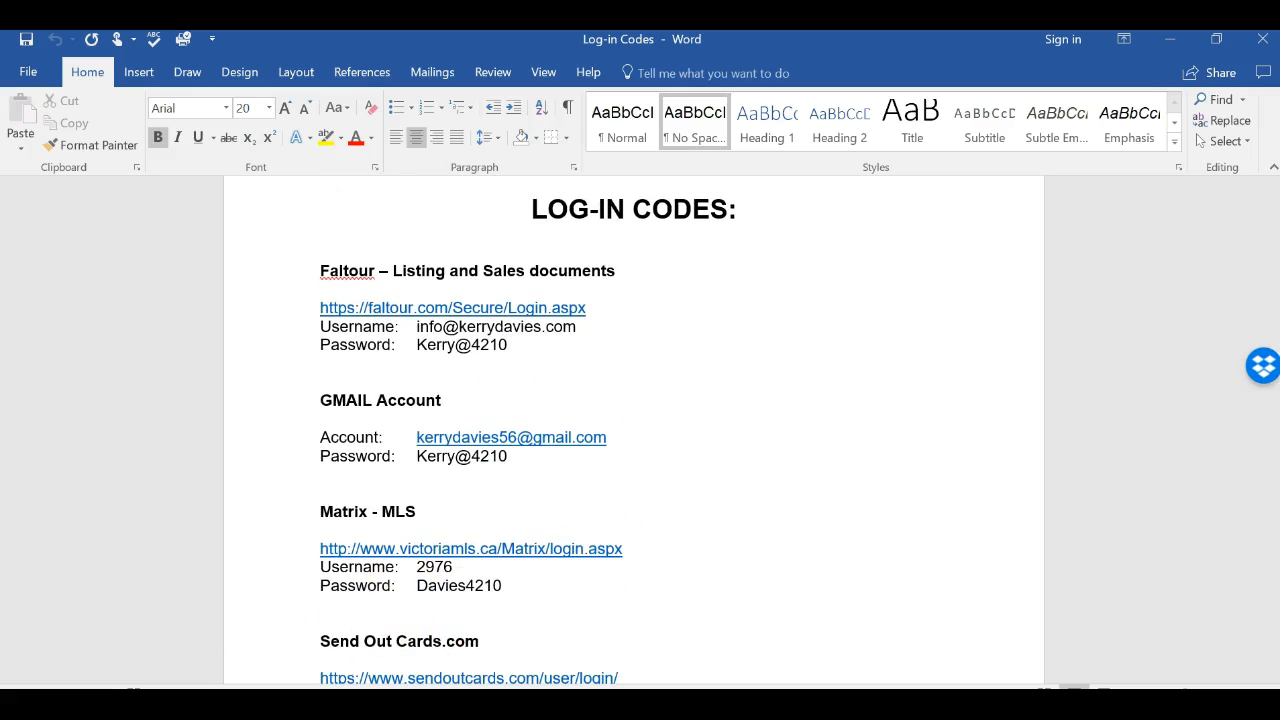
pyautogui.click(187, 704)
pyautogui.click(465, 440)
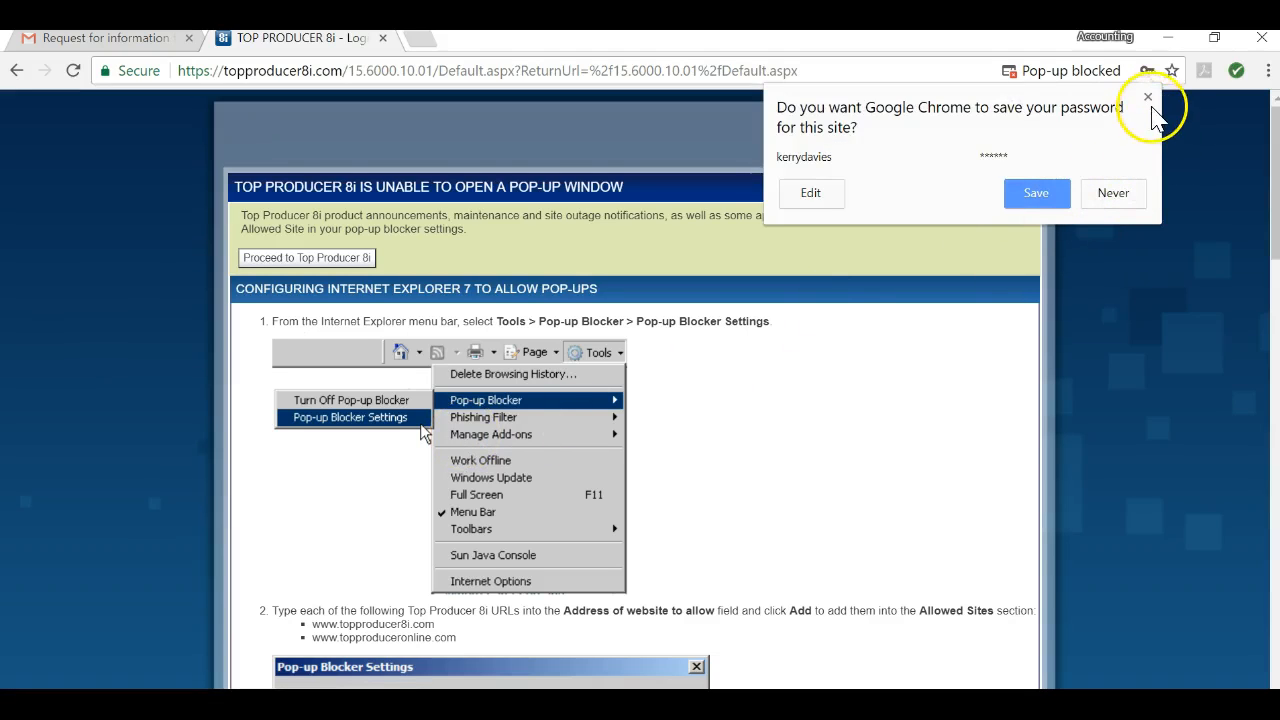
# Step: Dismiss the save-password prompt, proceed to Top Producer 8i, and close the promotional pop-up
pyautogui.click(1149, 100)
pyautogui.click(322, 257)
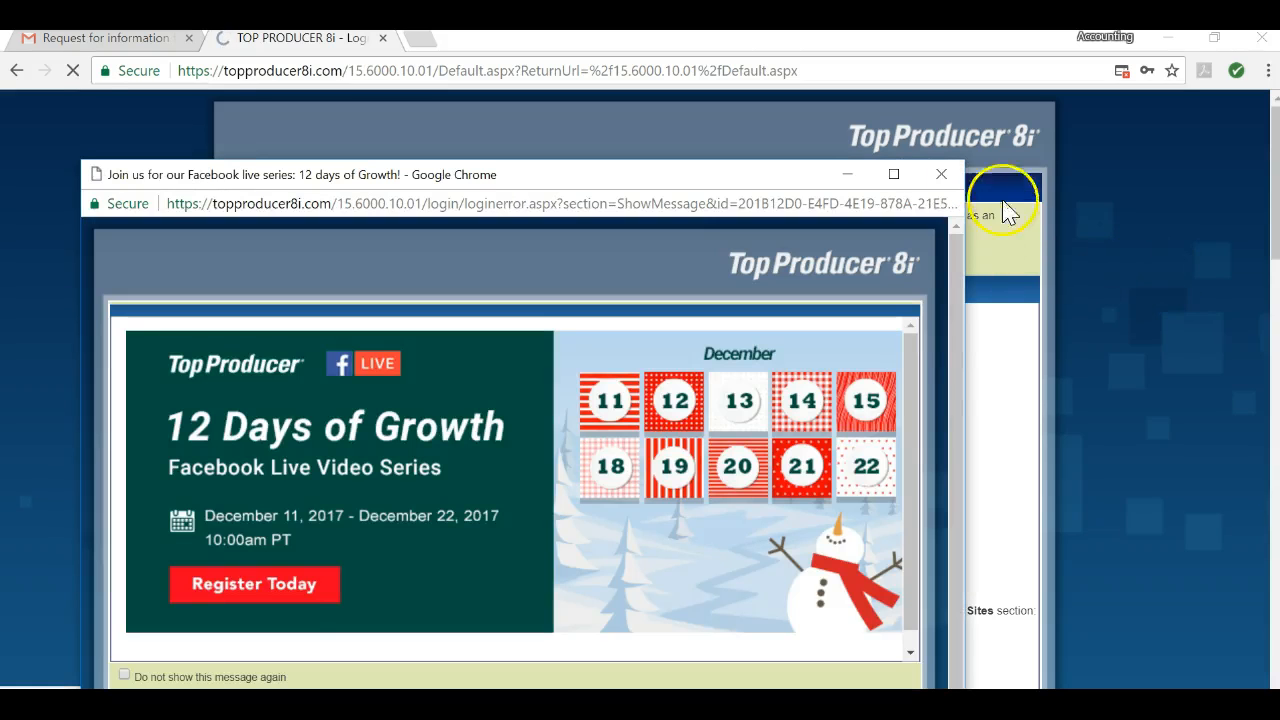
pyautogui.click(941, 174)
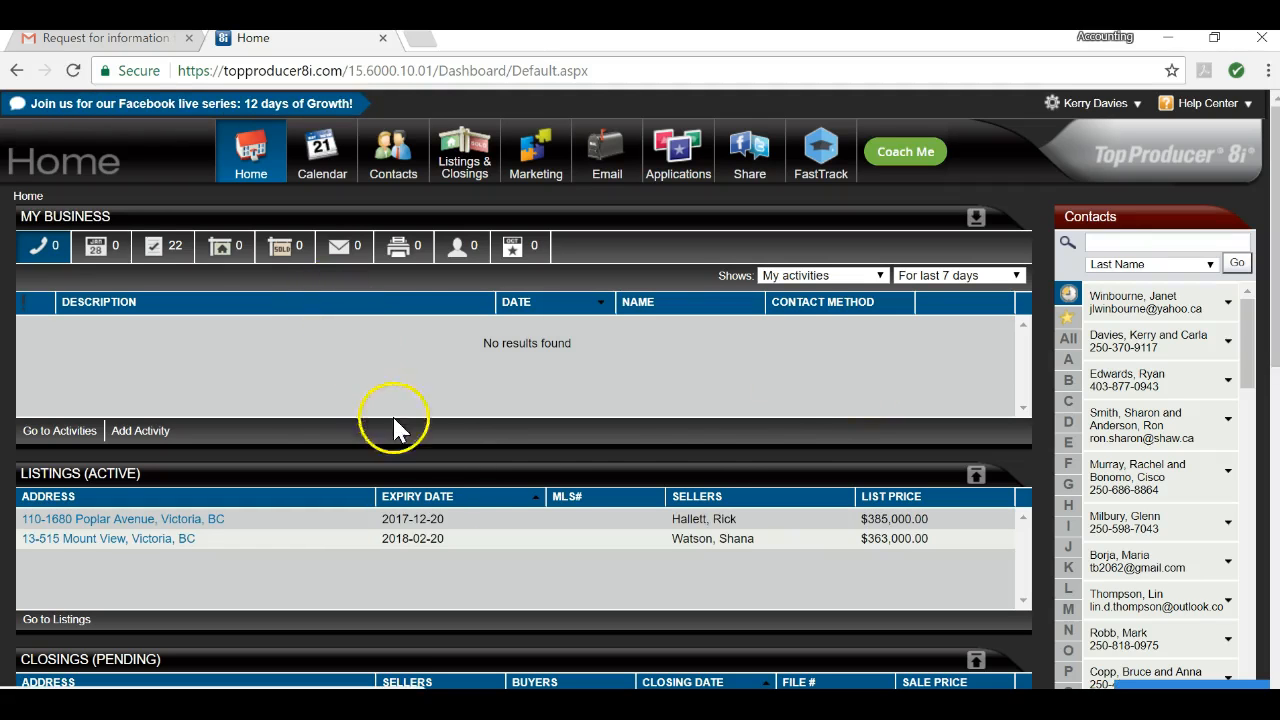
pyautogui.scroll(-3, 780, 423)
pyautogui.scroll(1, 771, 423)
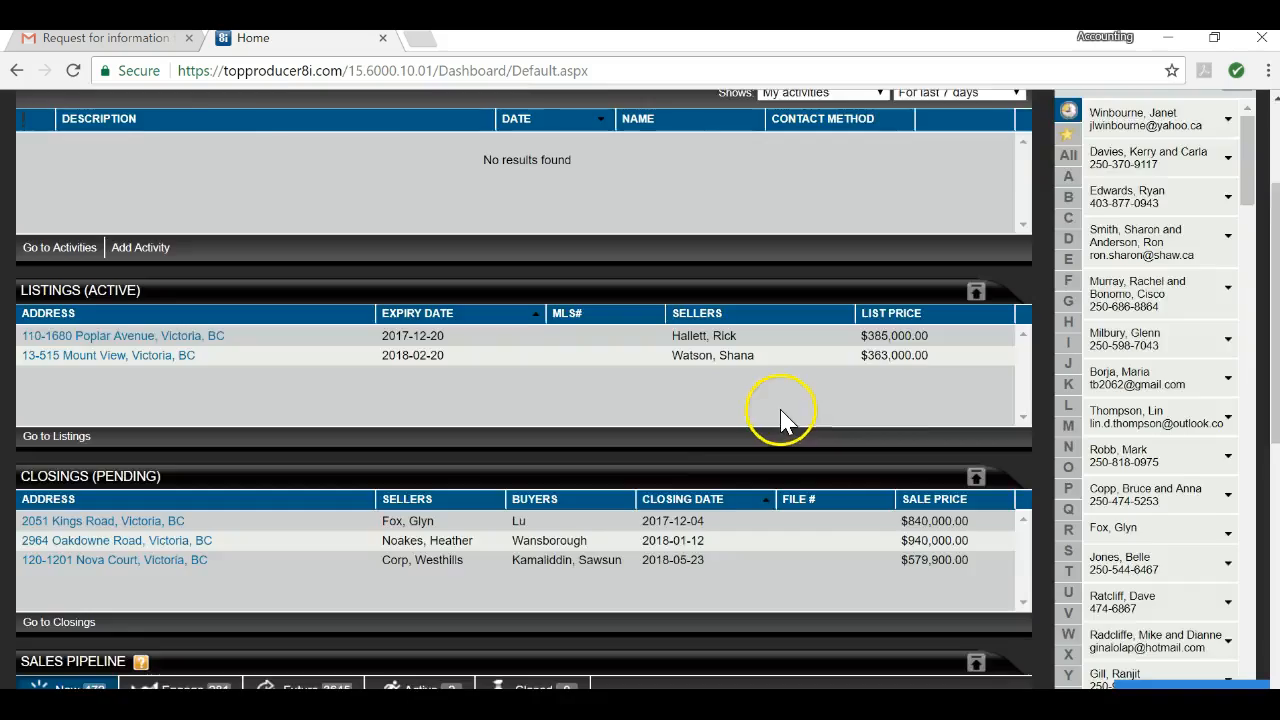
pyautogui.scroll(2, 780, 420)
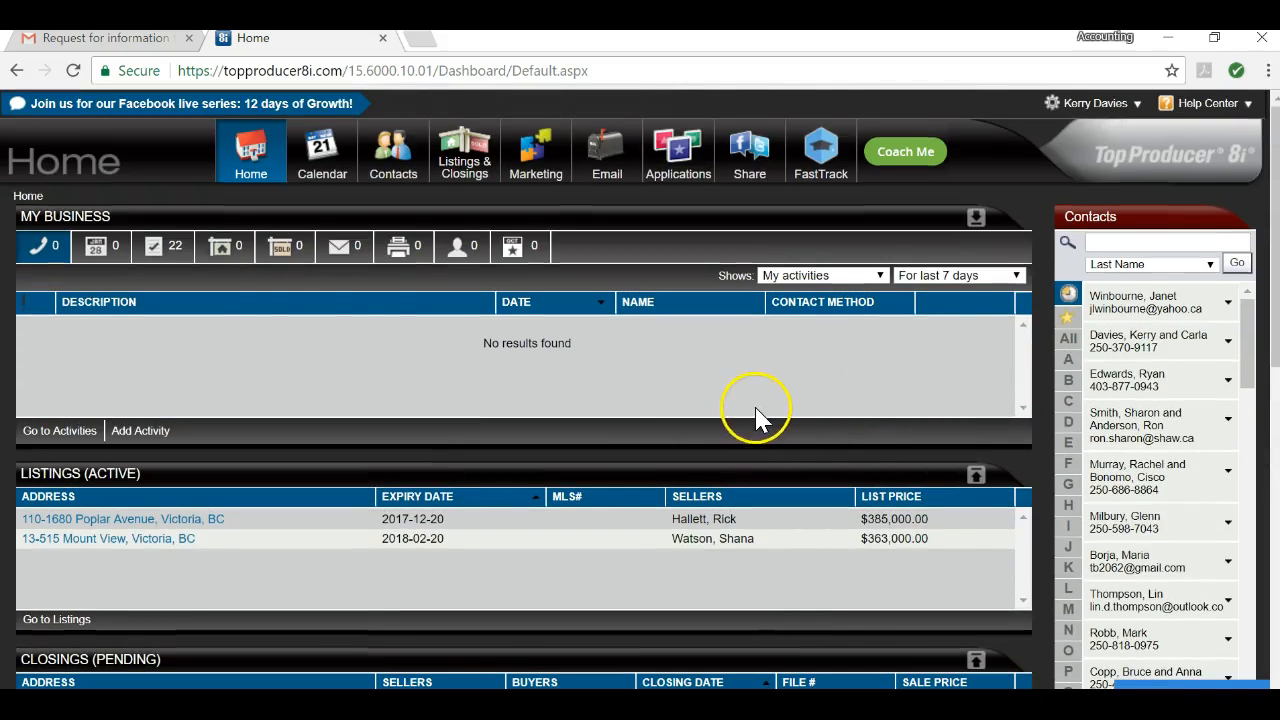
pyautogui.moveTo(392, 150)
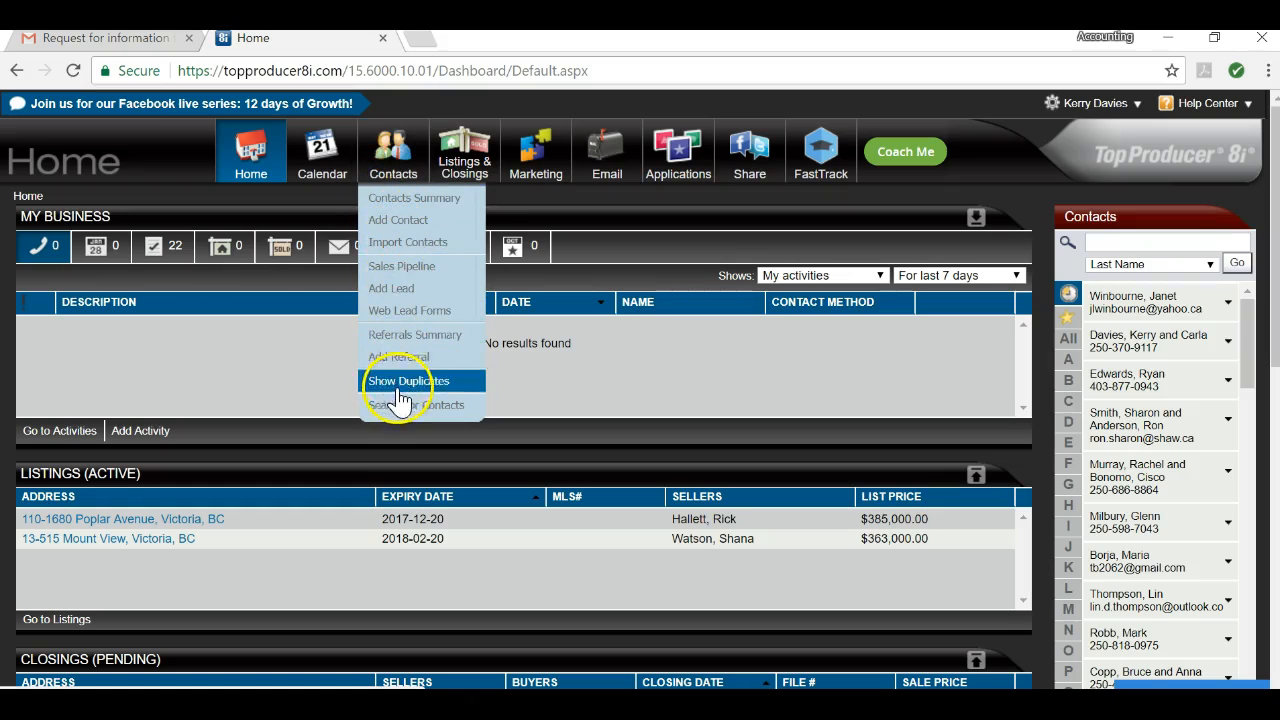
# Step: Choose Contacts > Add Contact to get a blank contact form with status preset to Future
pyautogui.click(405, 225)
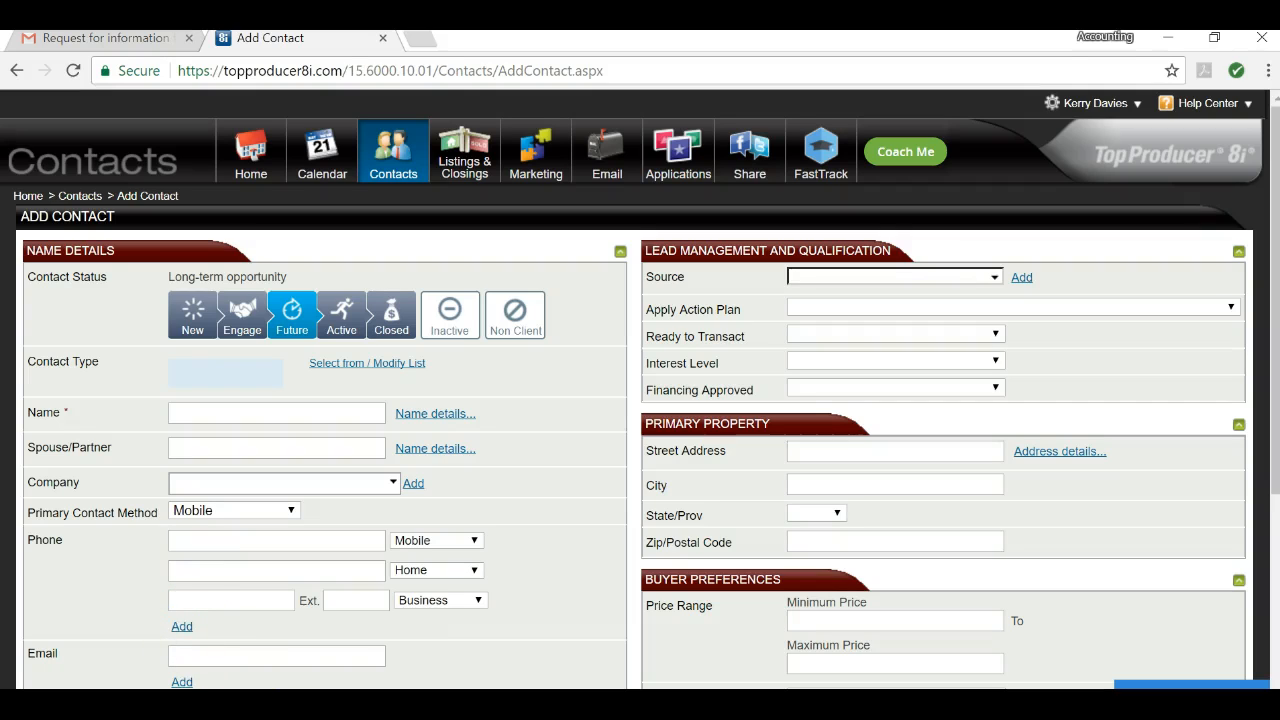
# Step: Scroll through the lead's property information request thread in Gmail to review her details
pyautogui.click(95, 38)
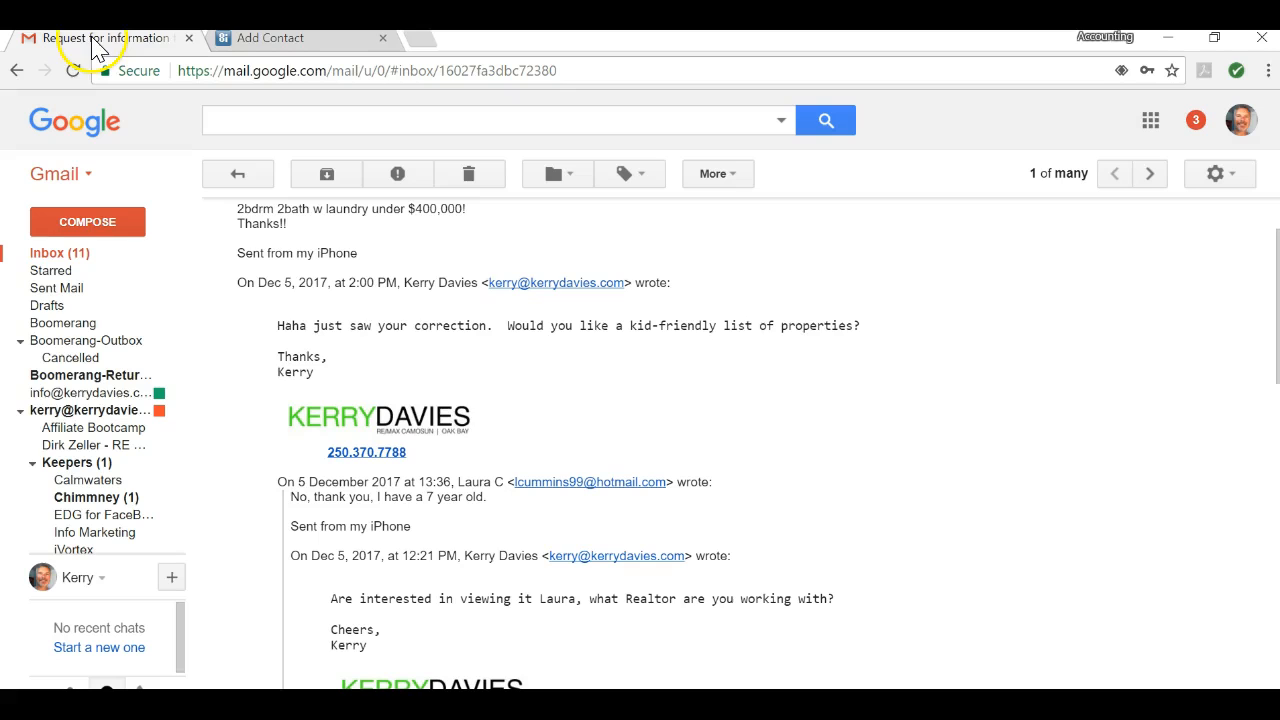
pyautogui.scroll(1, 890, 443)
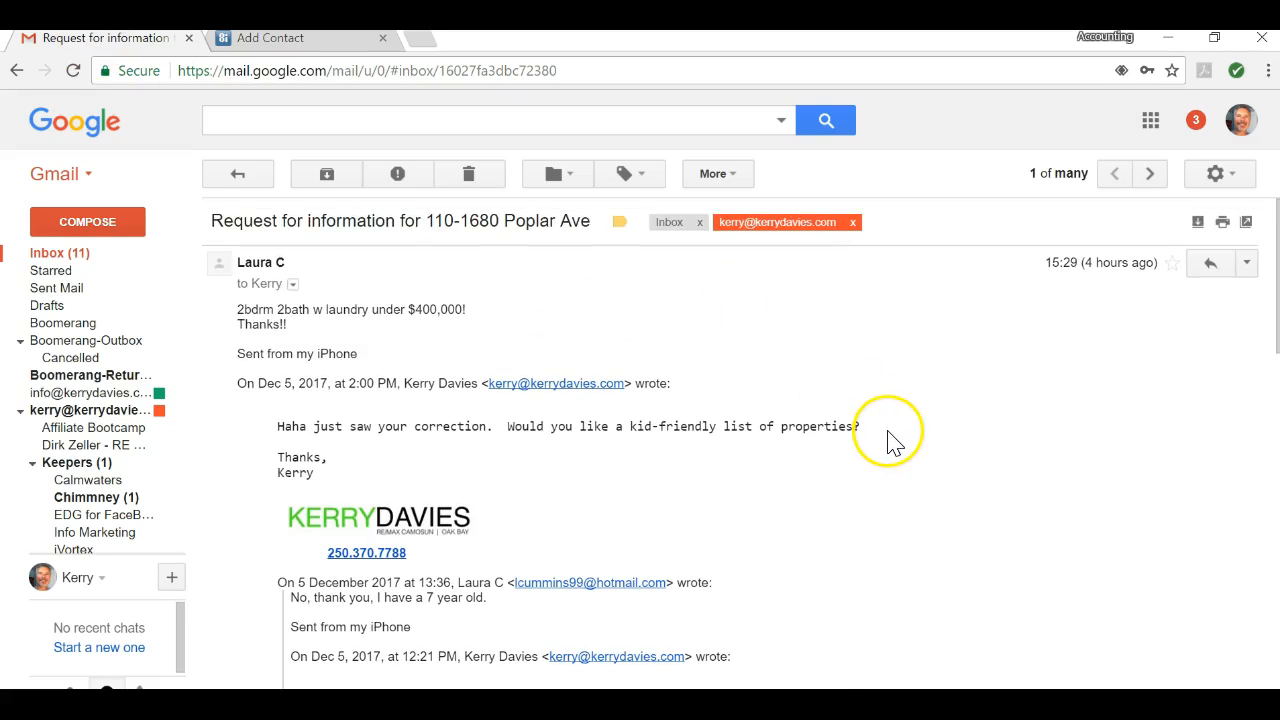
pyautogui.scroll(-1, 950, 443)
pyautogui.scroll(1, 950, 443)
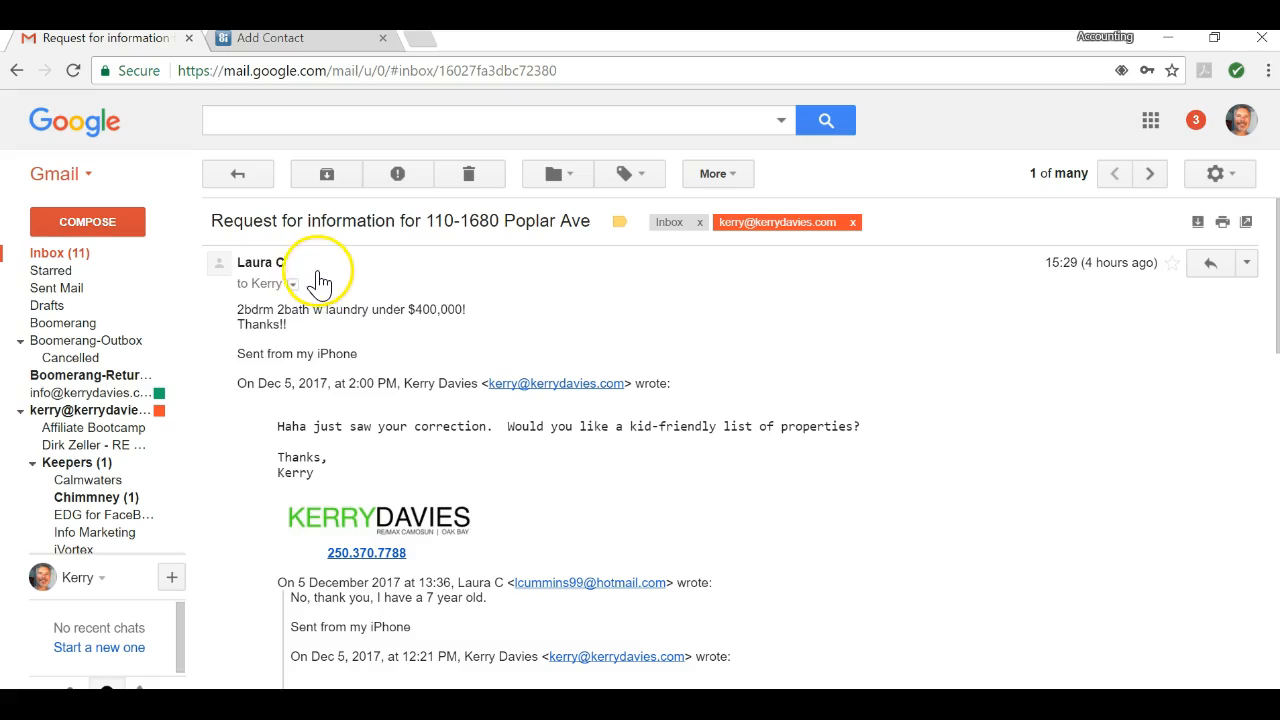
pyautogui.scroll(-1, 920, 421)
pyautogui.scroll(-5, 920, 421)
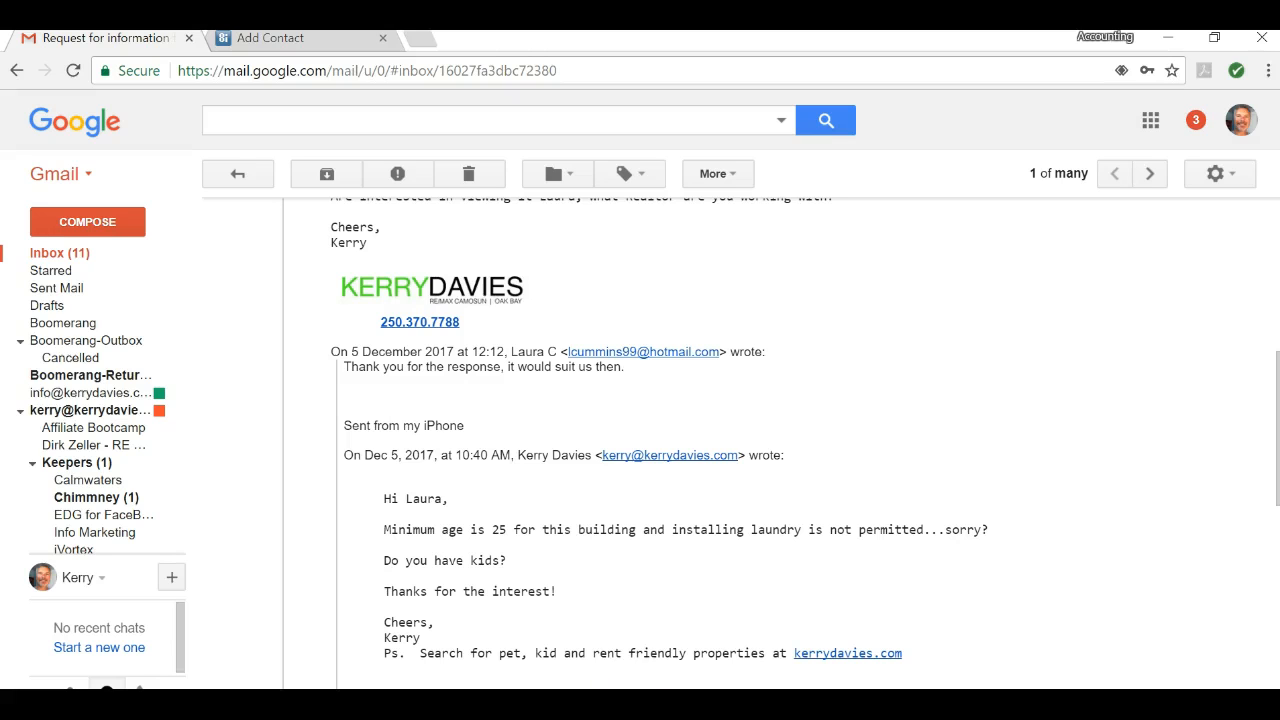
# Step: Enter the lead's name in the Add Contact form's Name field
pyautogui.click(305, 40)
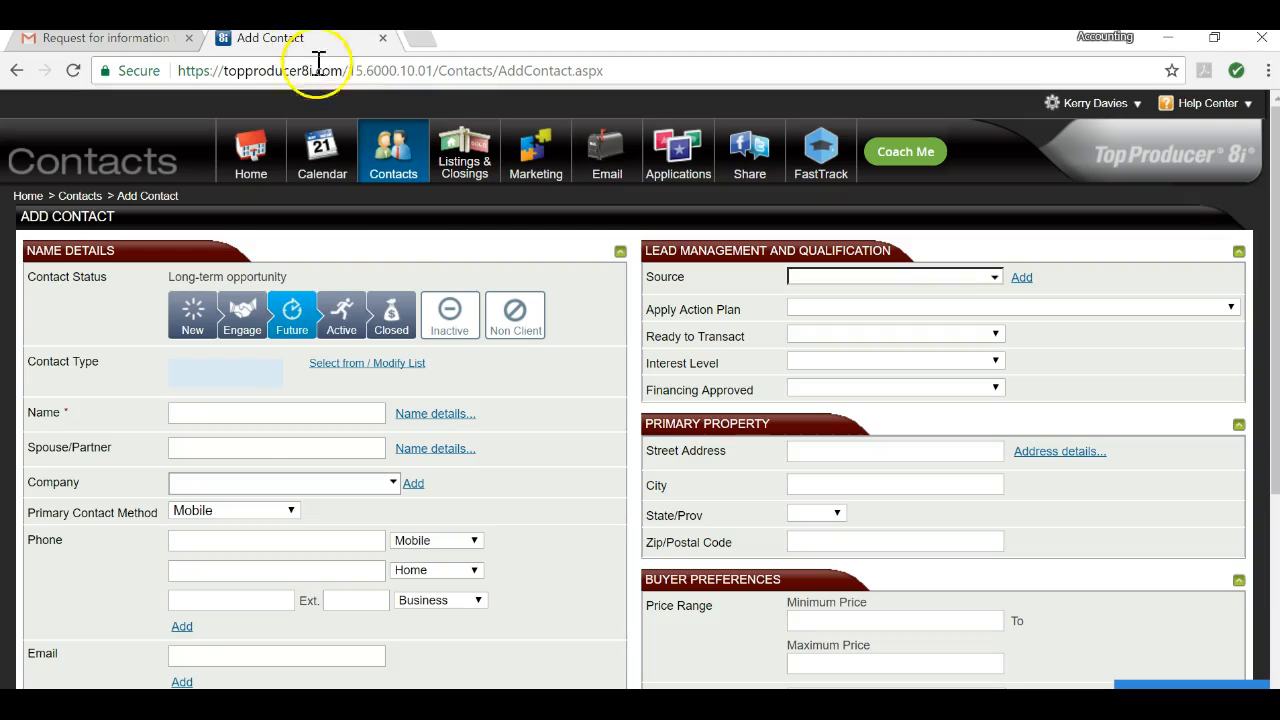
pyautogui.click(222, 412)
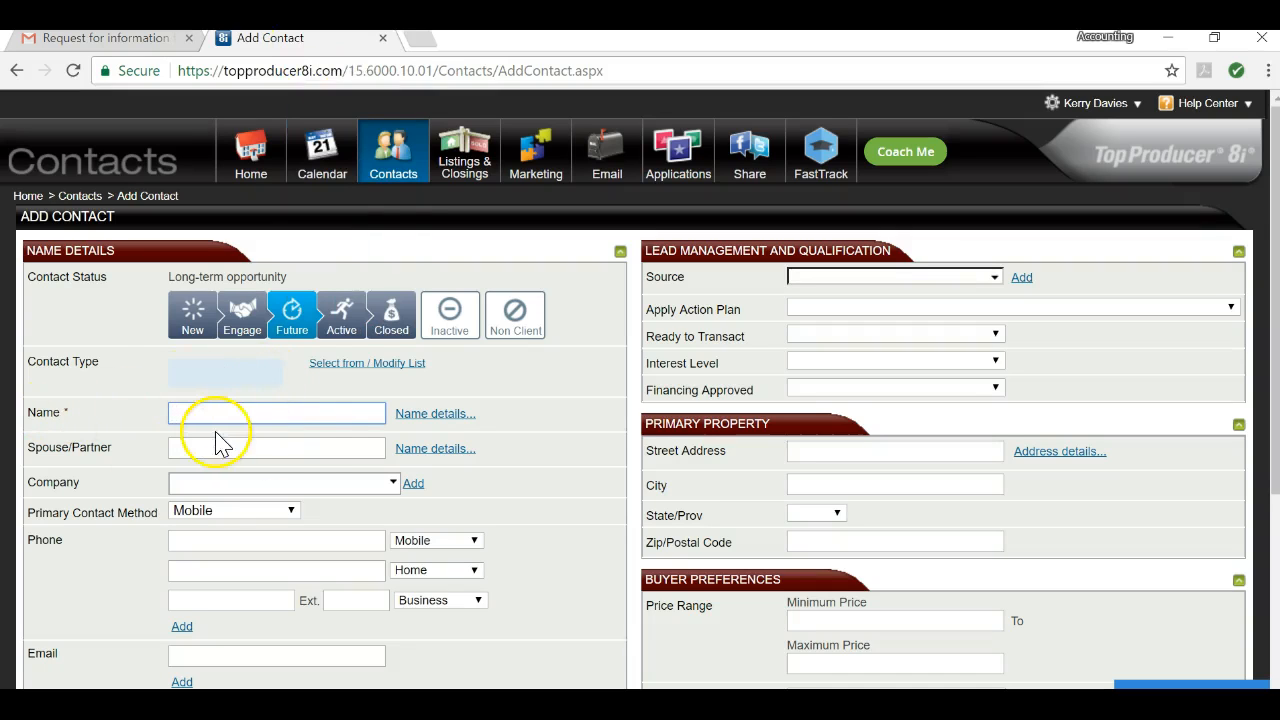
pyautogui.click(343, 454)
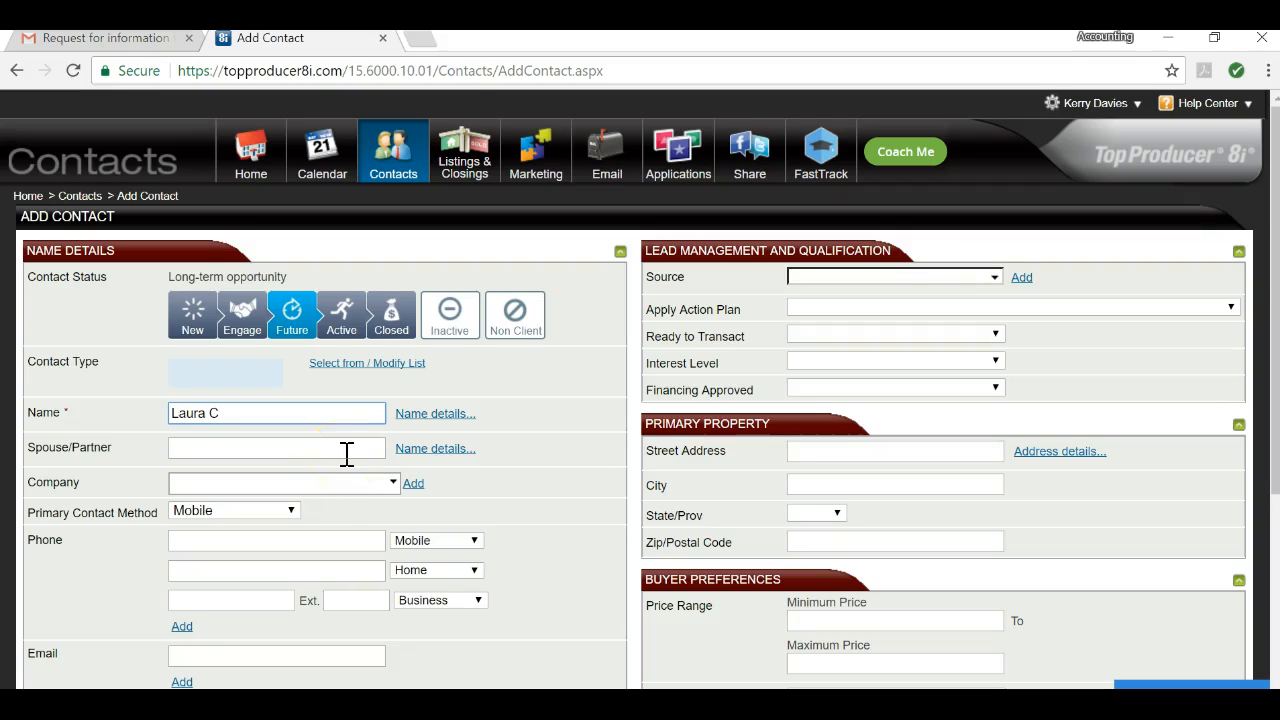
# Step: Check the sender's address in the email thread for the lead's surname, then complete her full name
pyautogui.click(100, 40)
pyautogui.scroll(-1, 680, 430)
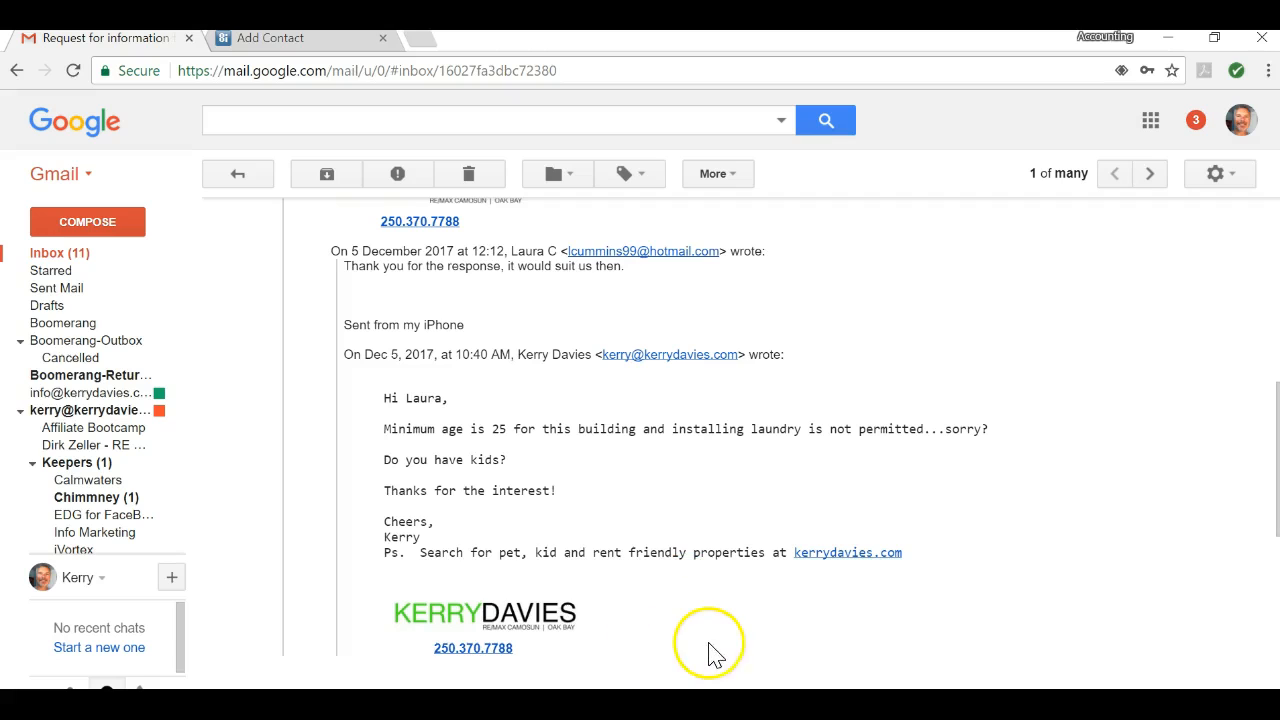
pyautogui.scroll(3, 380, 545)
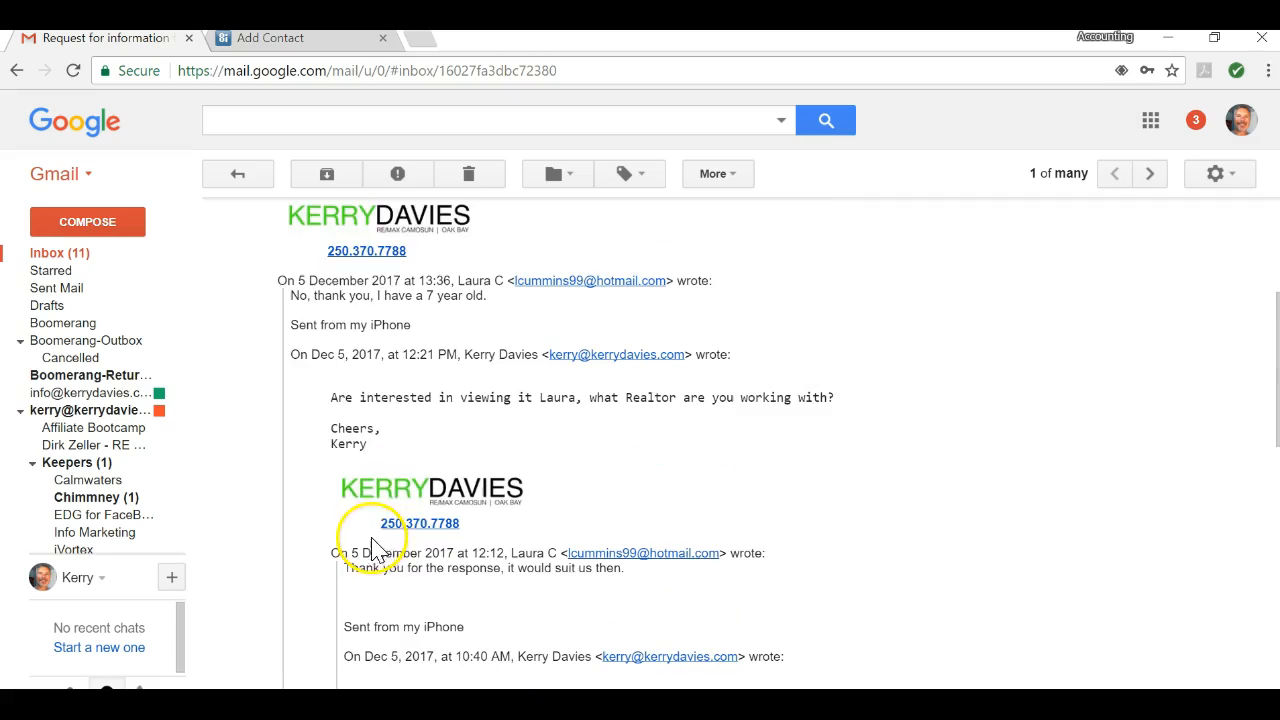
pyautogui.click(300, 40)
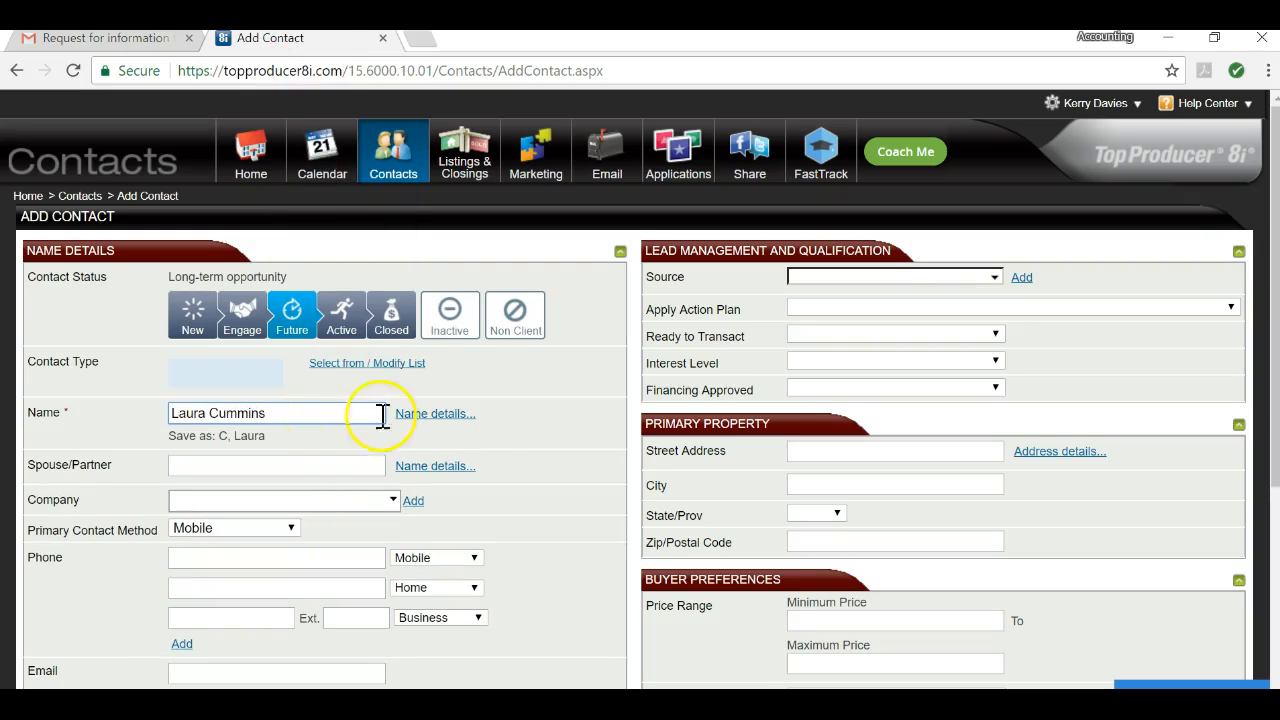
# Step: Scroll down the Add Contact form past the name and select the spouse/partner field
pyautogui.scroll(-1, 508, 431)
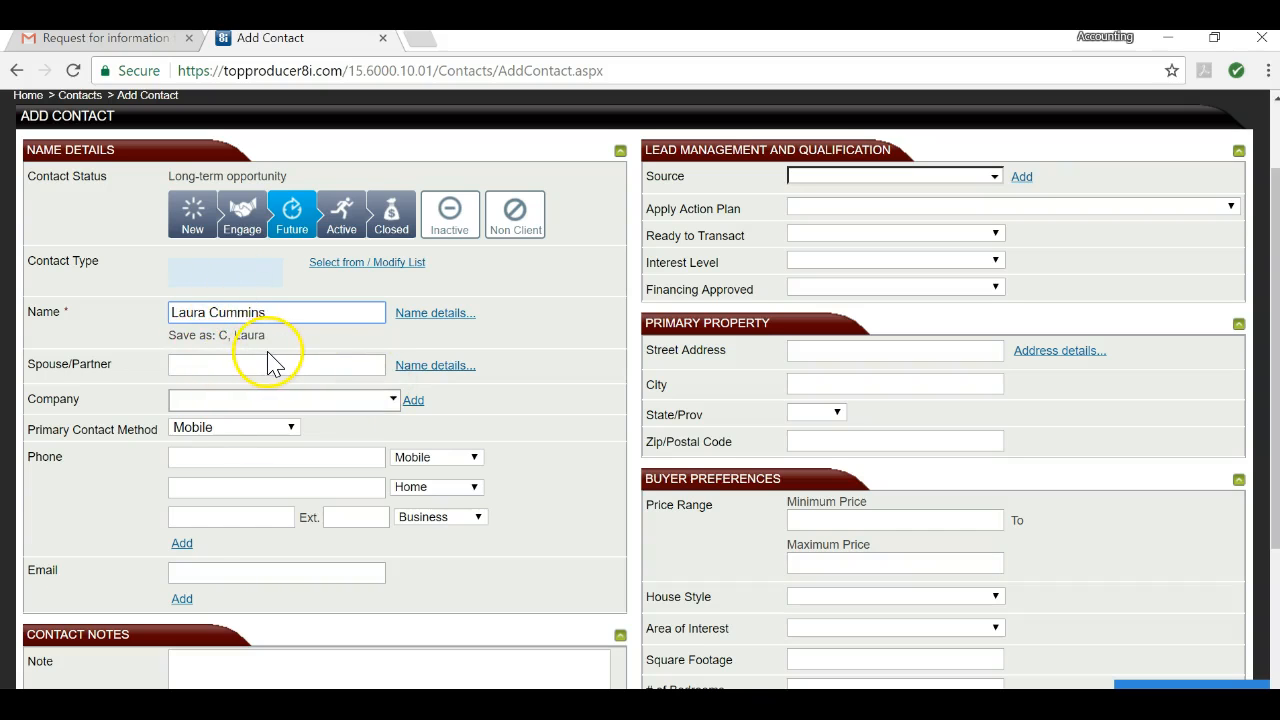
pyautogui.scroll(-1, 275, 365)
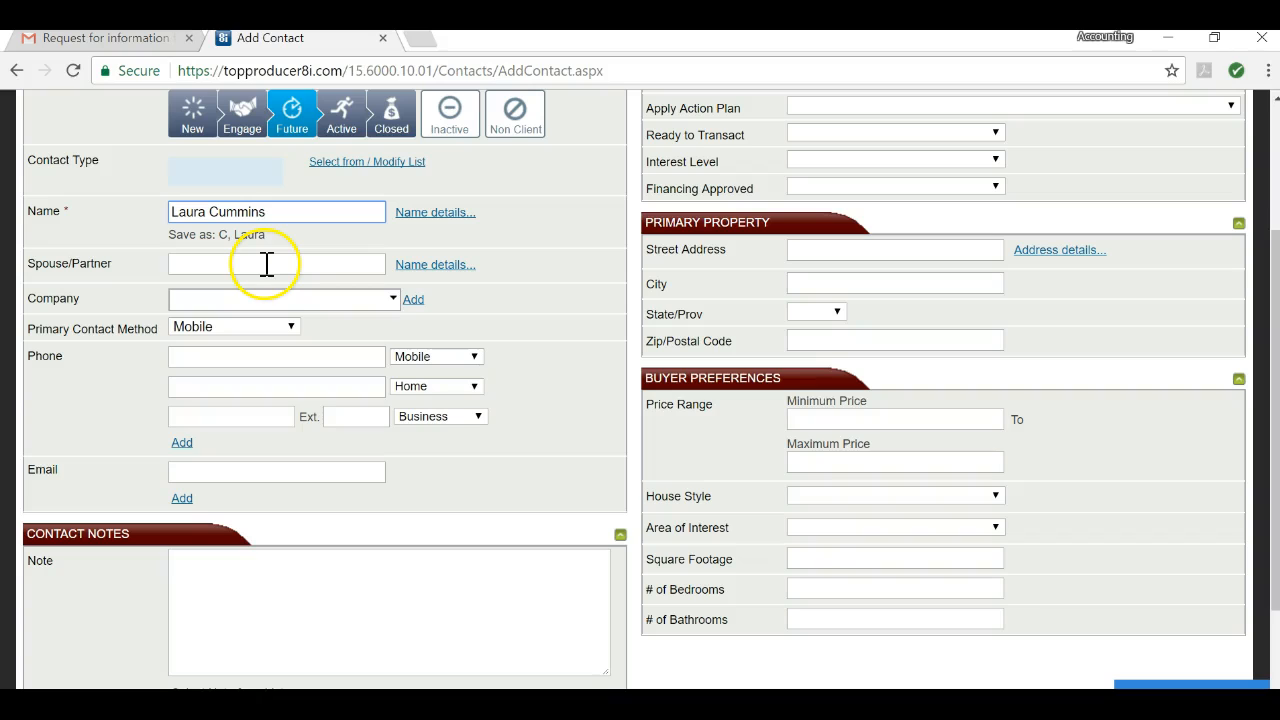
pyautogui.click(279, 270)
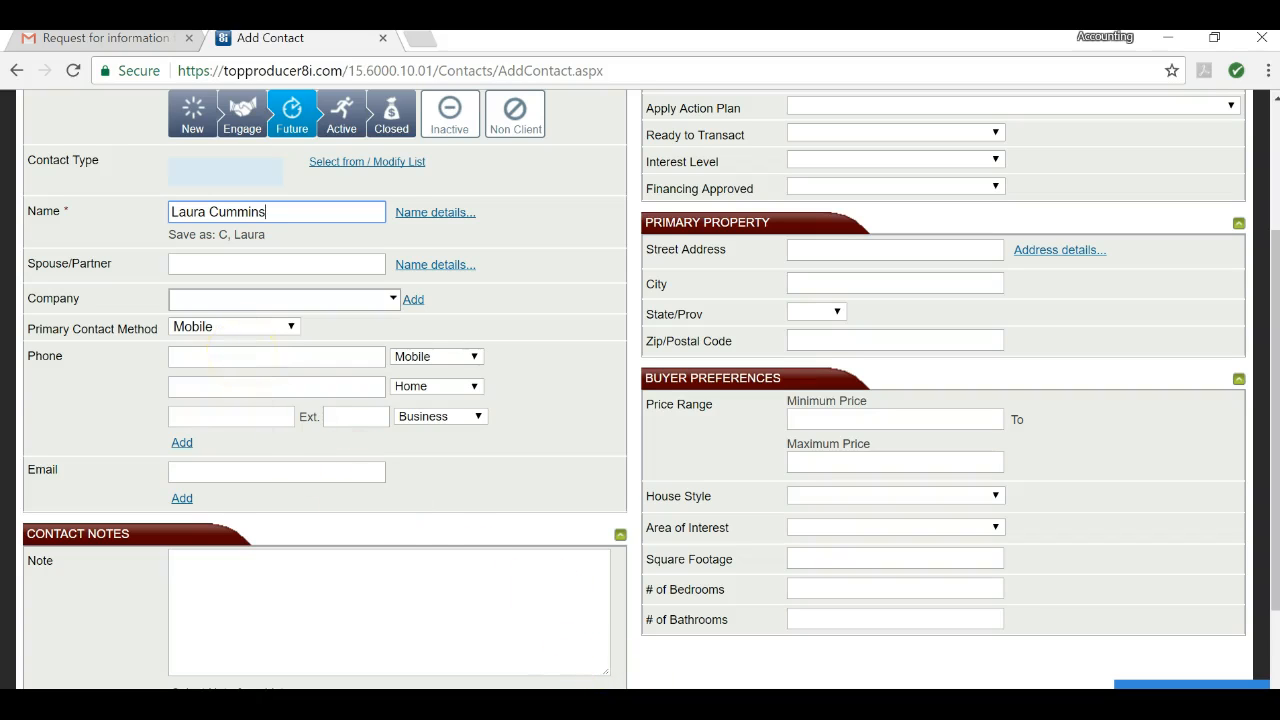
pyautogui.click(110, 38)
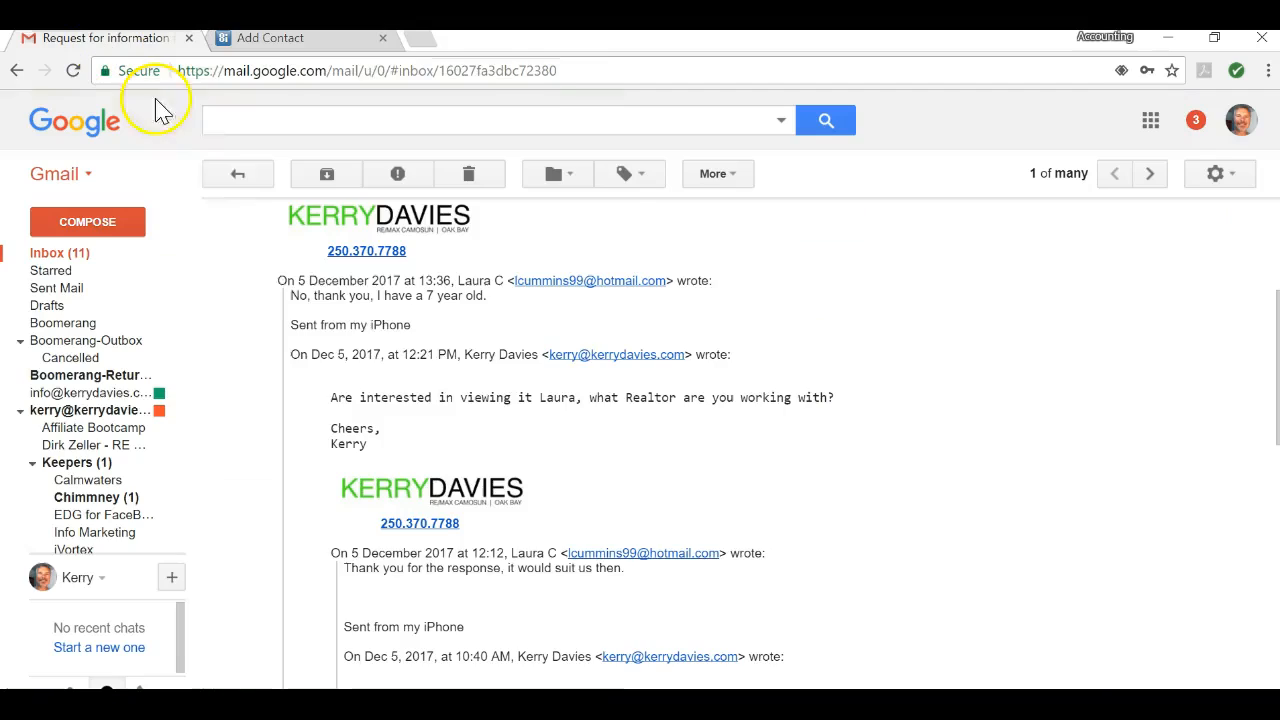
pyautogui.scroll(-4, 829, 394)
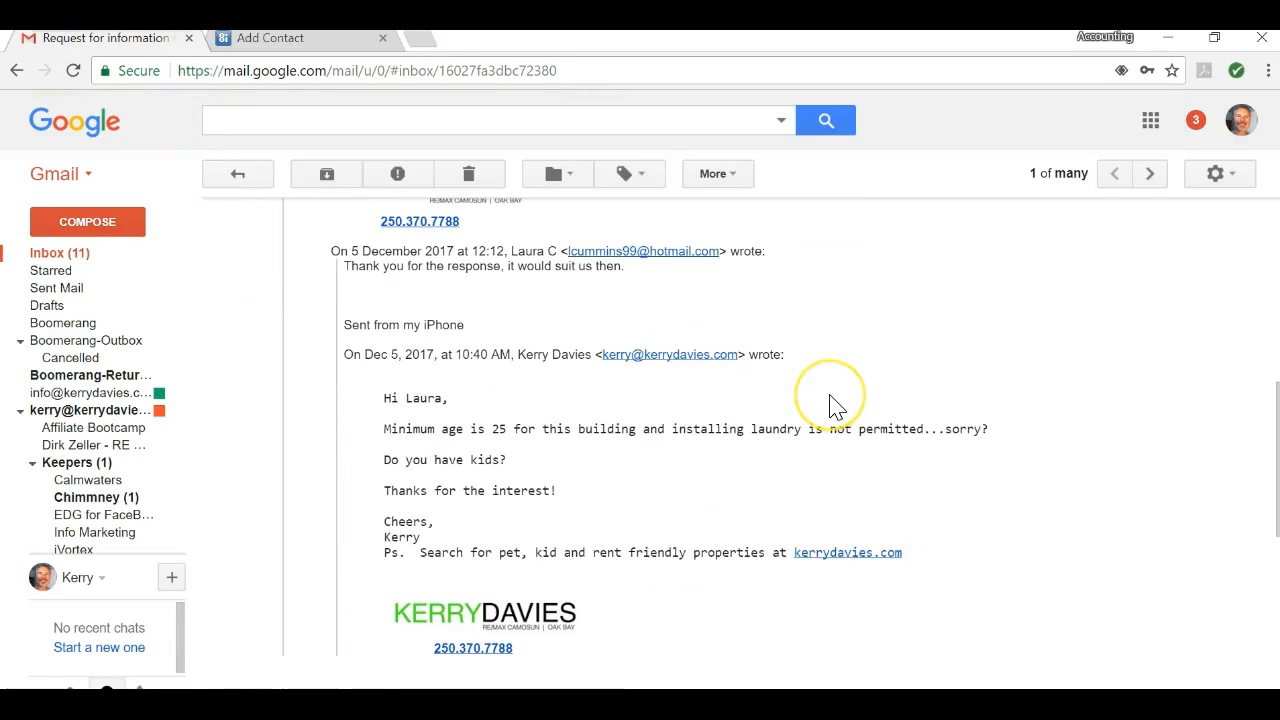
pyautogui.scroll(-4, 829, 404)
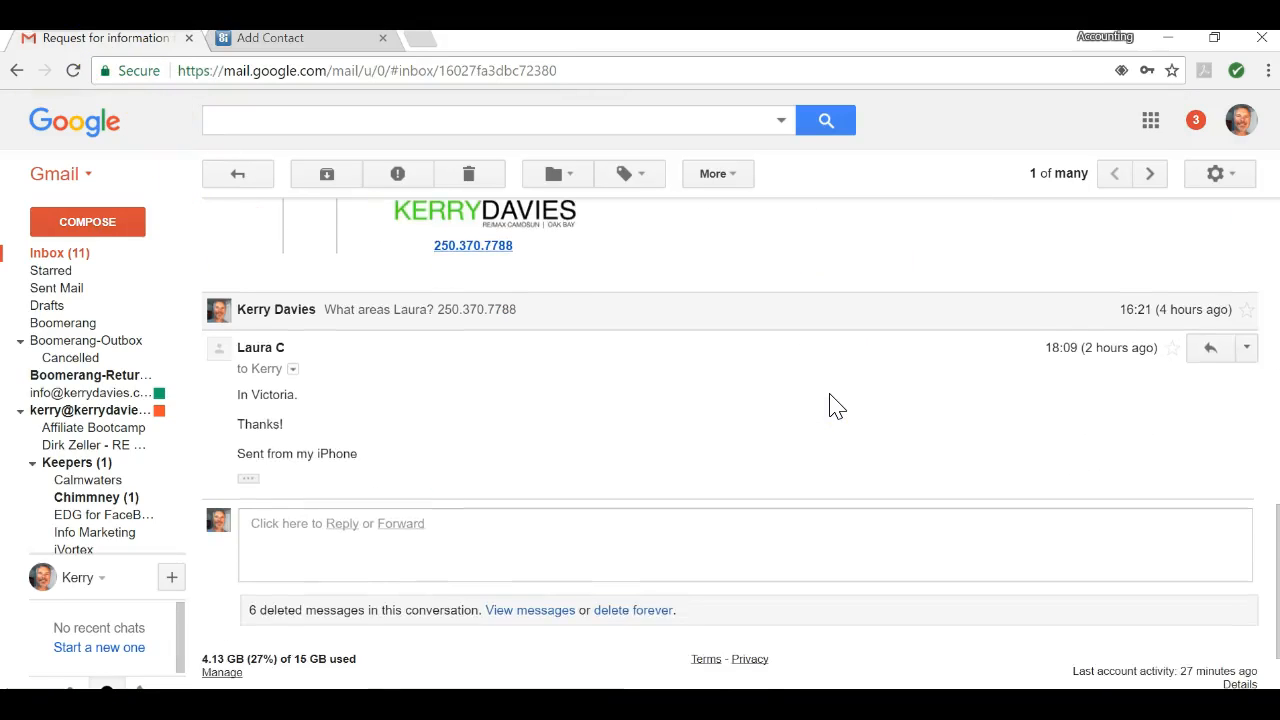
pyautogui.scroll(-1, 829, 395)
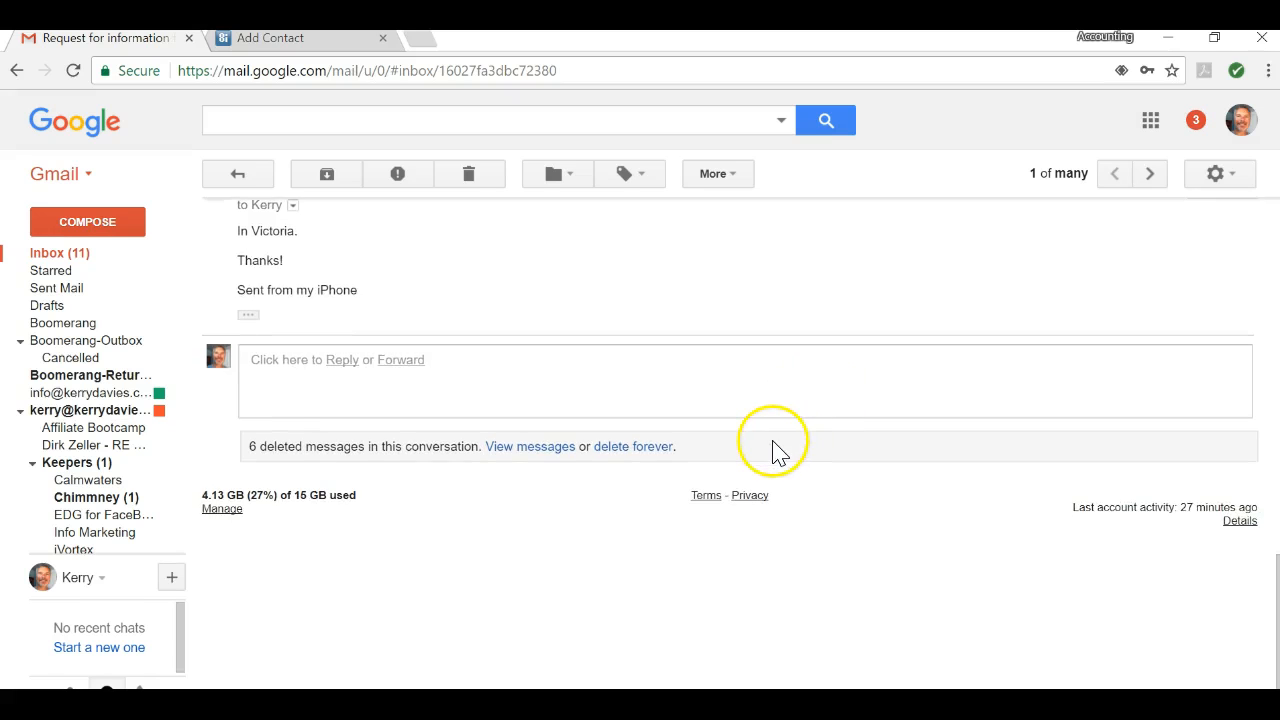
pyautogui.scroll(2, 771, 449)
pyautogui.scroll(3, 771, 449)
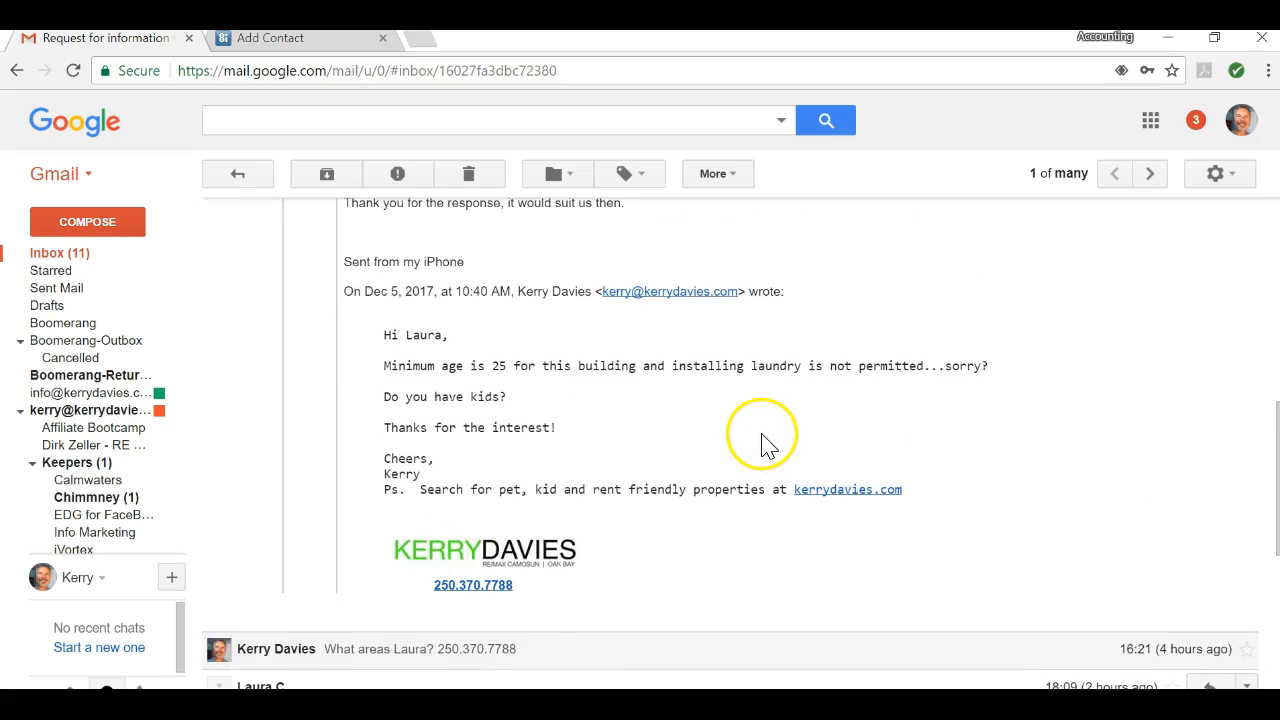
pyautogui.scroll(4, 762, 440)
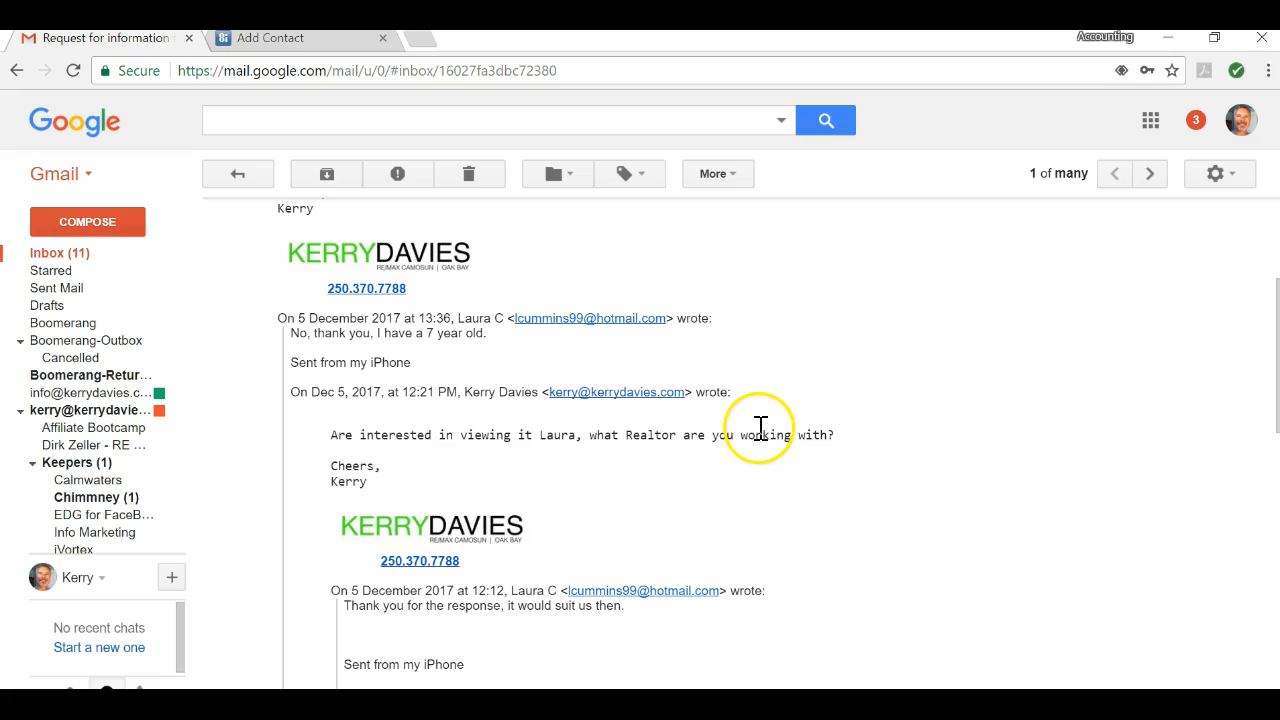
pyautogui.scroll(3, 760, 430)
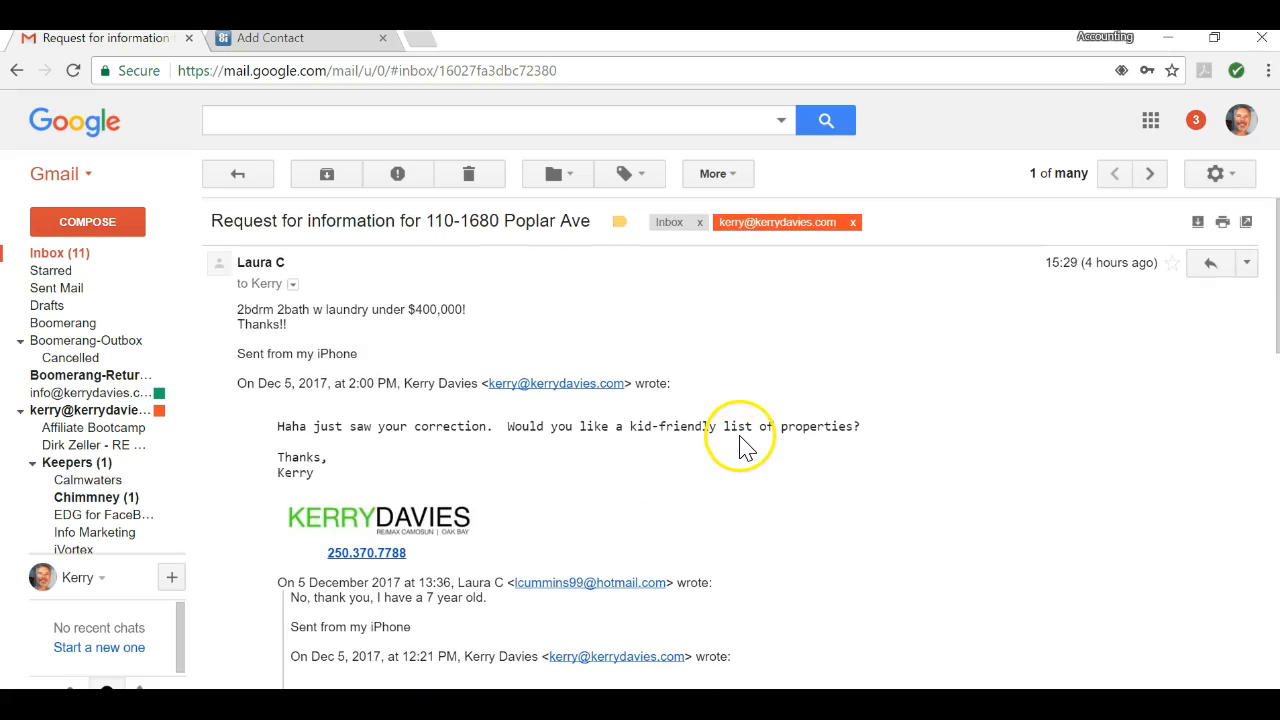
pyautogui.scroll(-1, 741, 445)
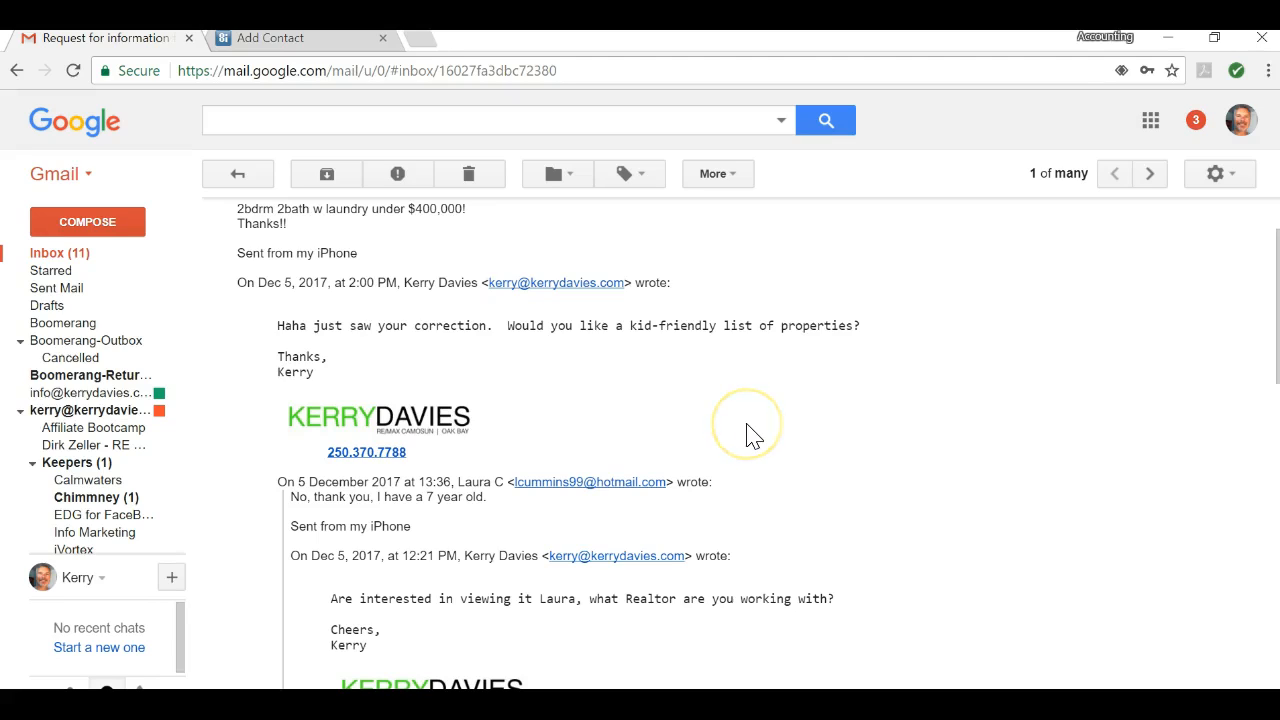
# Step: Enter the lead's mobile number in the first Phone field of the Add Contact form
pyautogui.click(222, 37)
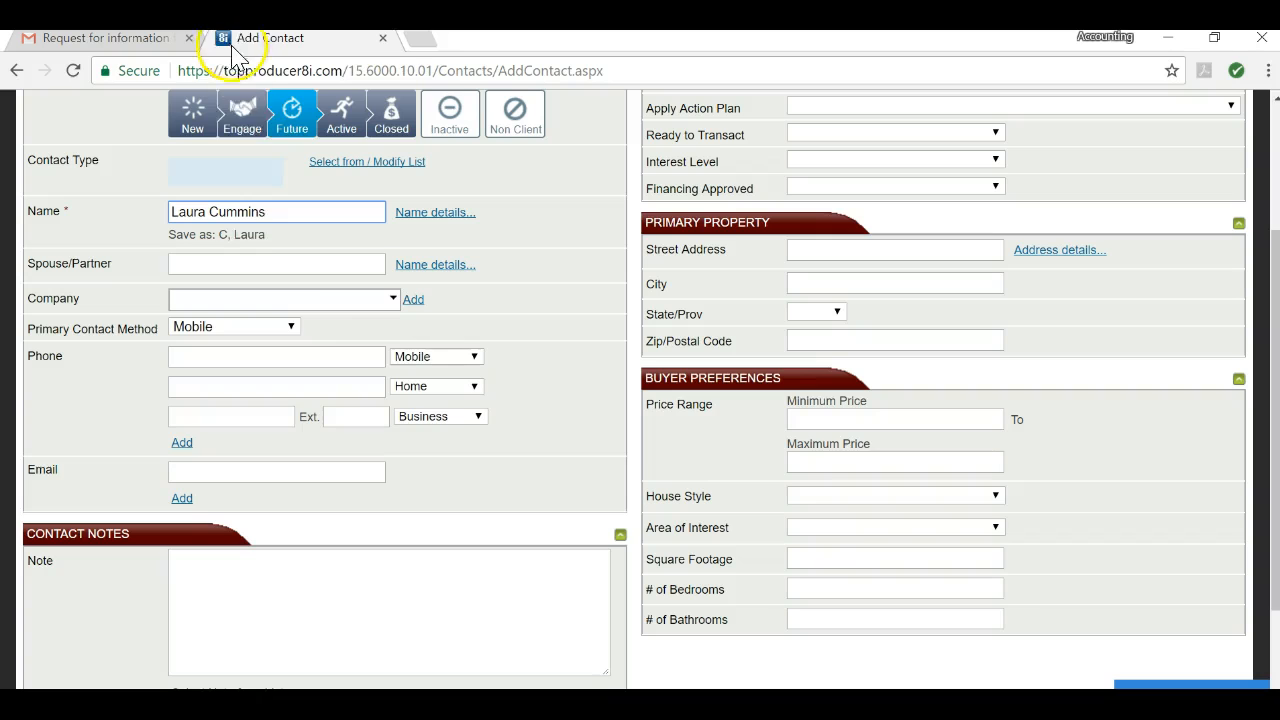
pyautogui.click(286, 364)
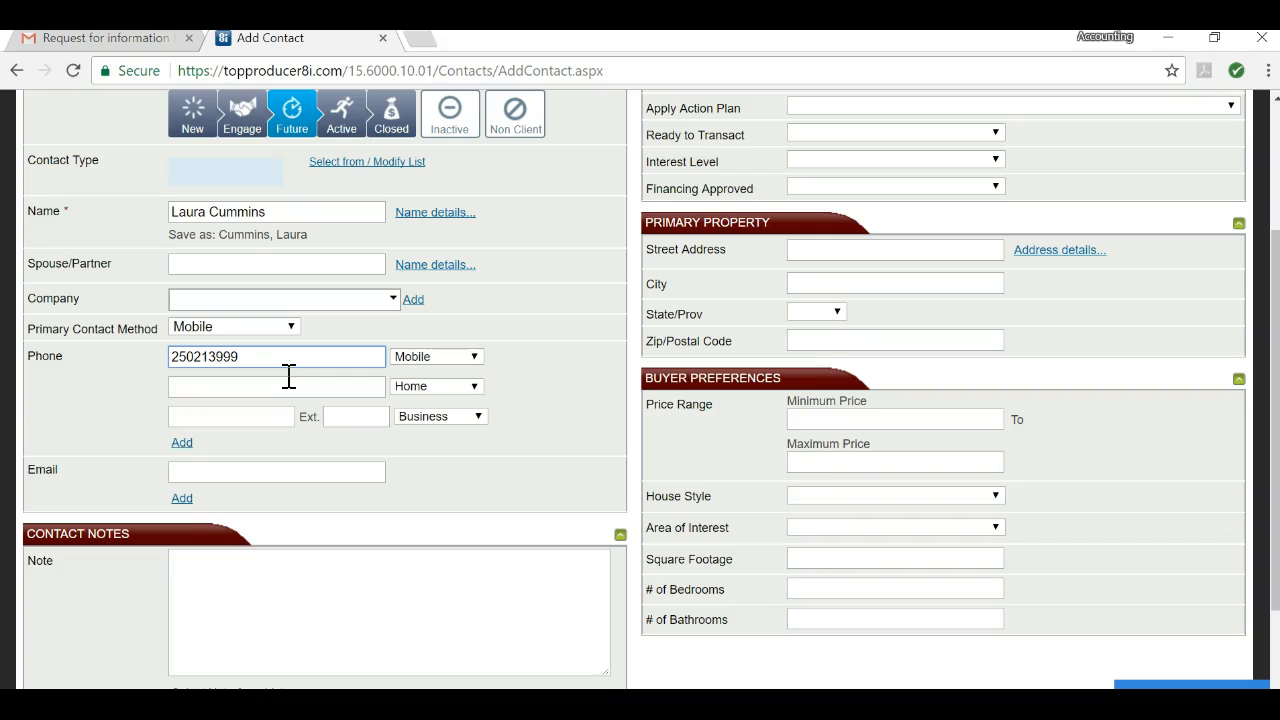
pyautogui.press('Tab')
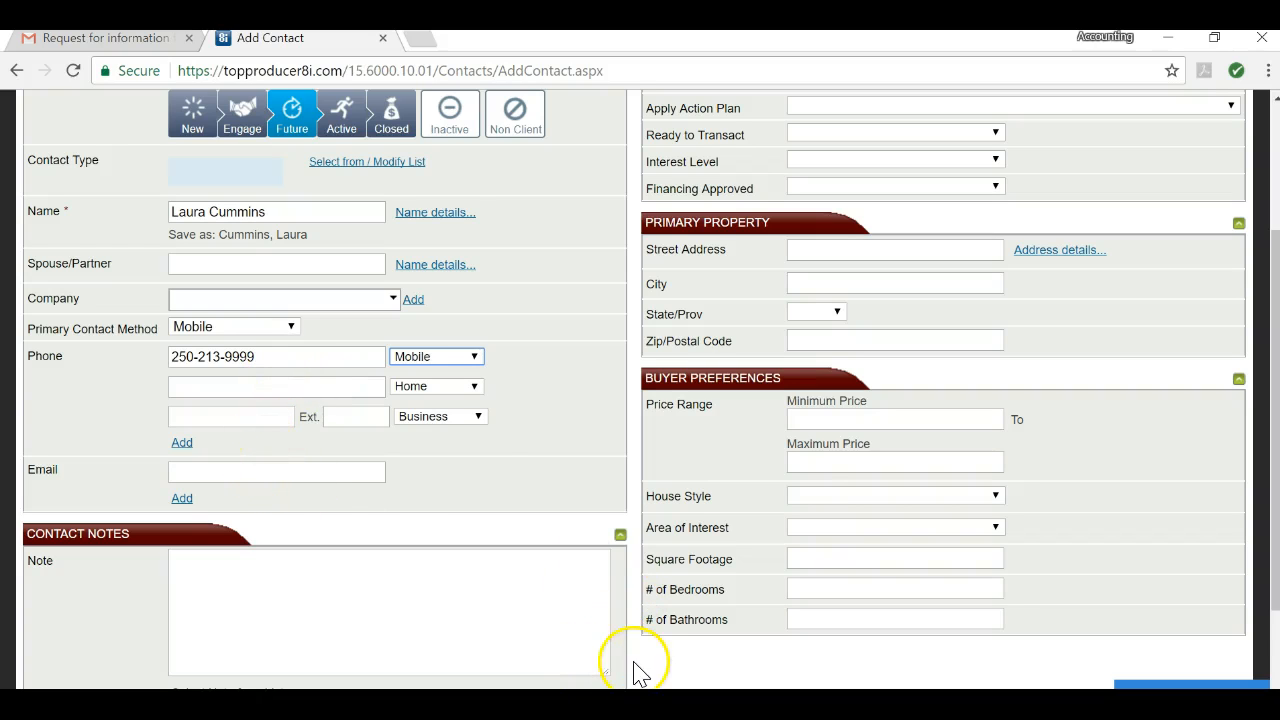
pyautogui.click(58, 40)
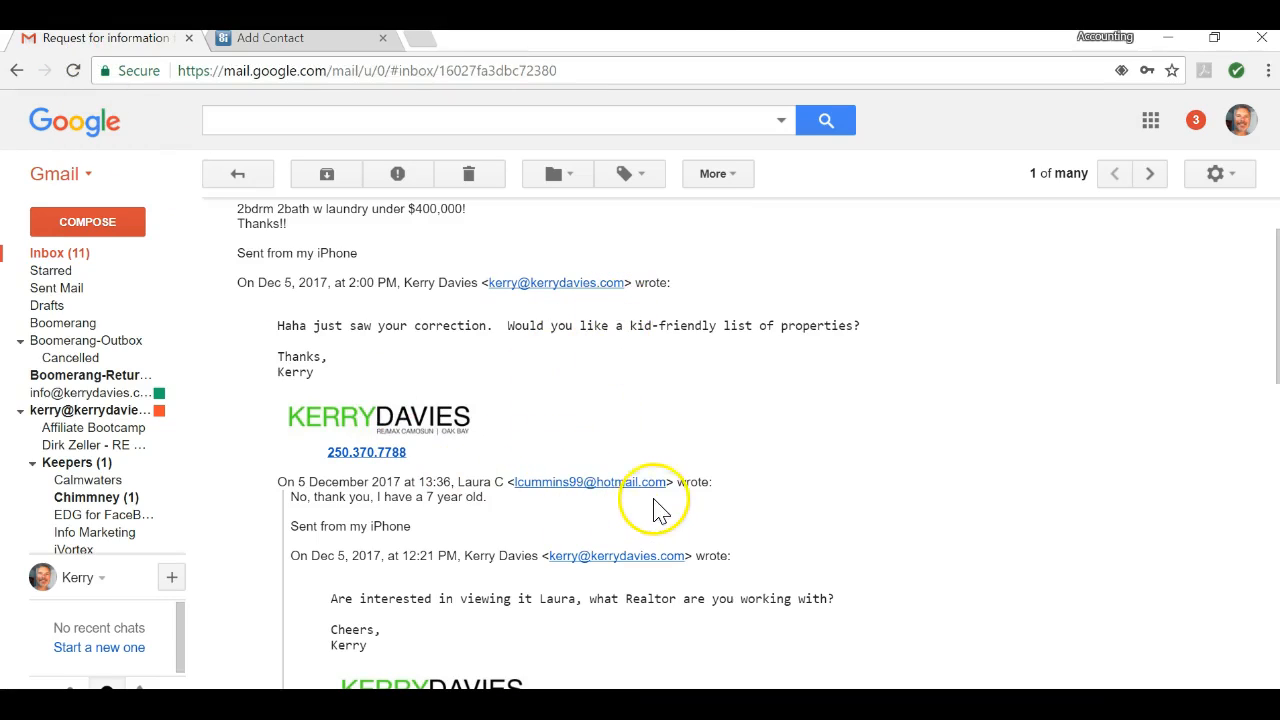
# Step: Copy the sender's email address from her Gmail reply, then go back to the Add Contact form
pyautogui.moveTo(668, 487); pyautogui.dragTo(513, 487)
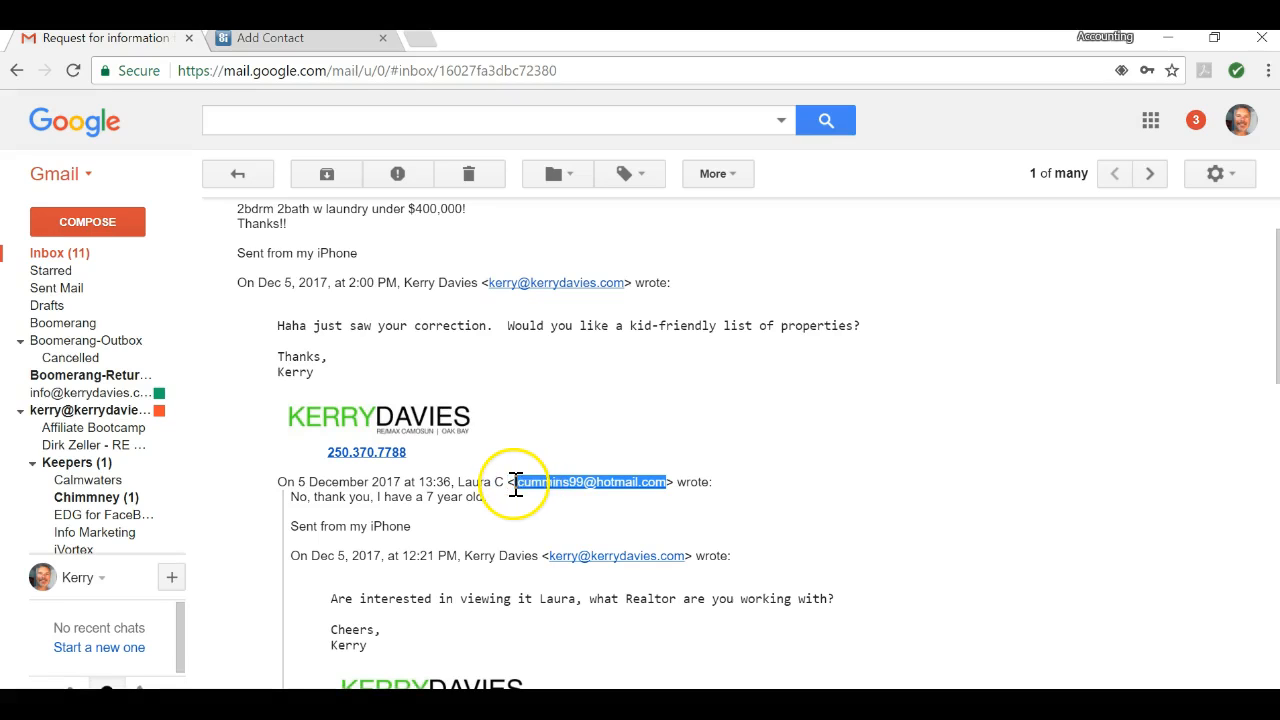
pyautogui.rightClick(528, 488)
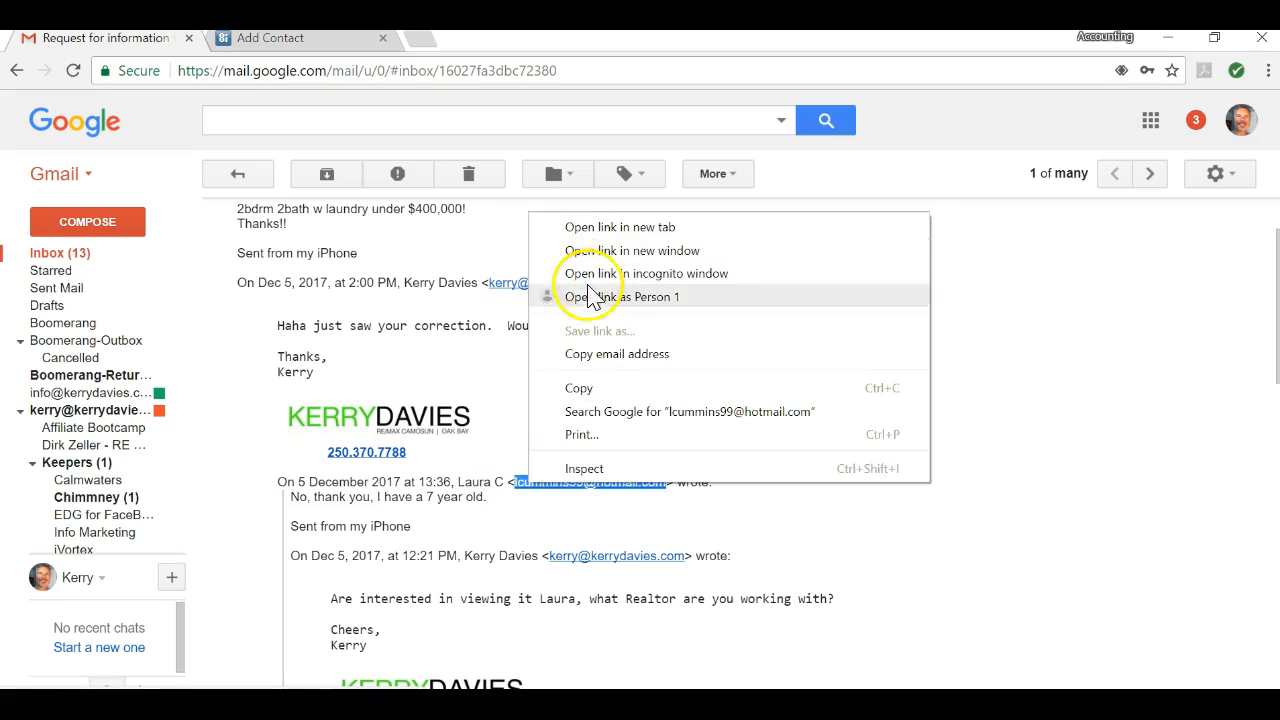
pyautogui.click(577, 388)
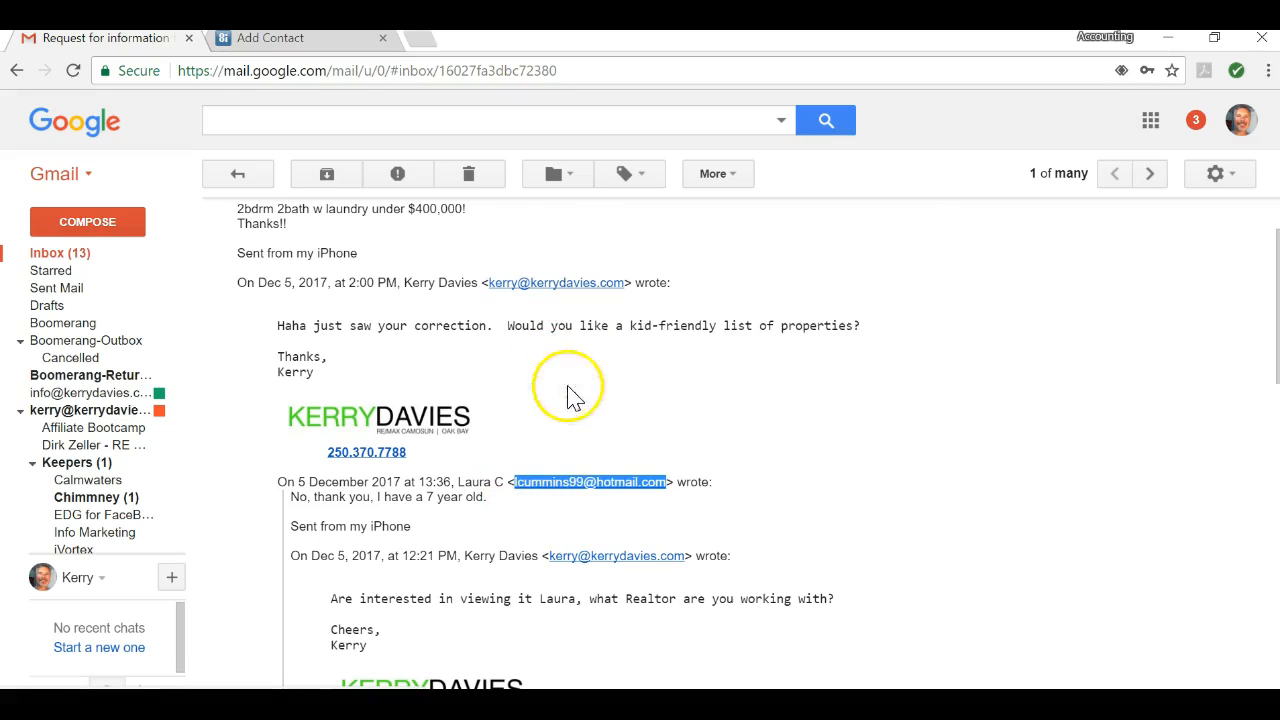
pyautogui.click(265, 38)
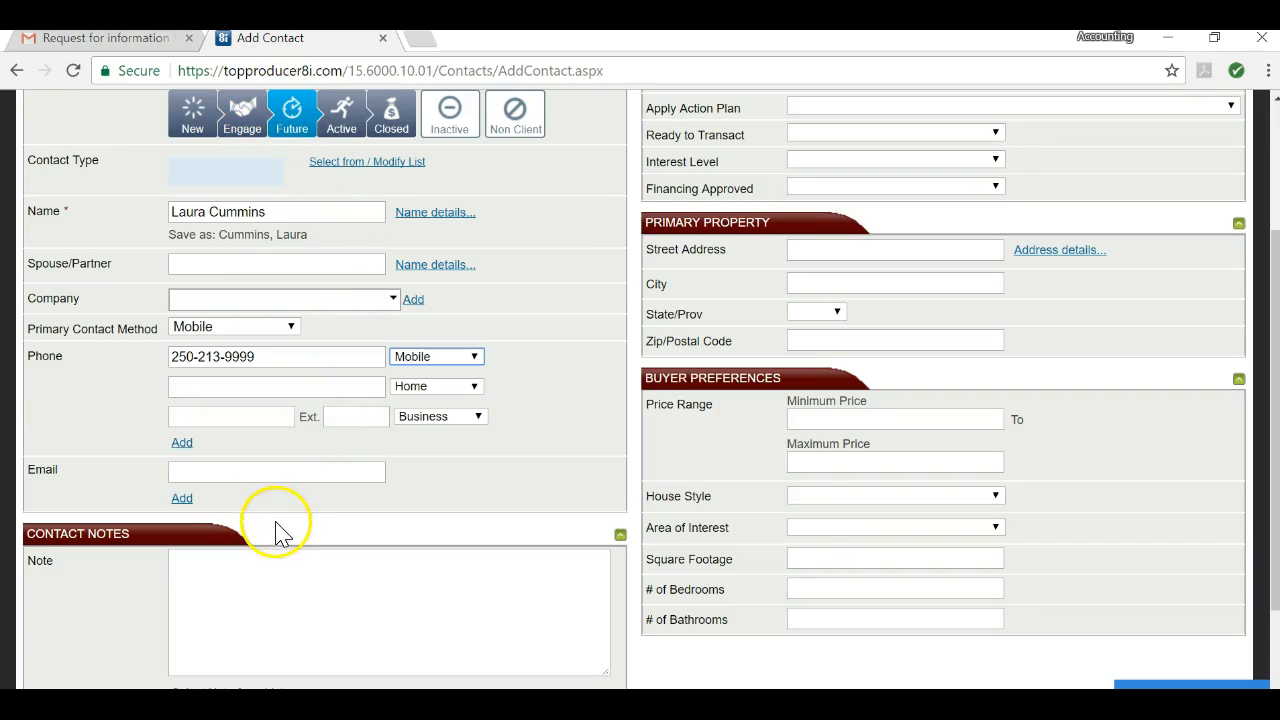
# Step: Paste the lead's email into the Email field and save with Save & Add More Details
pyautogui.click(210, 472)
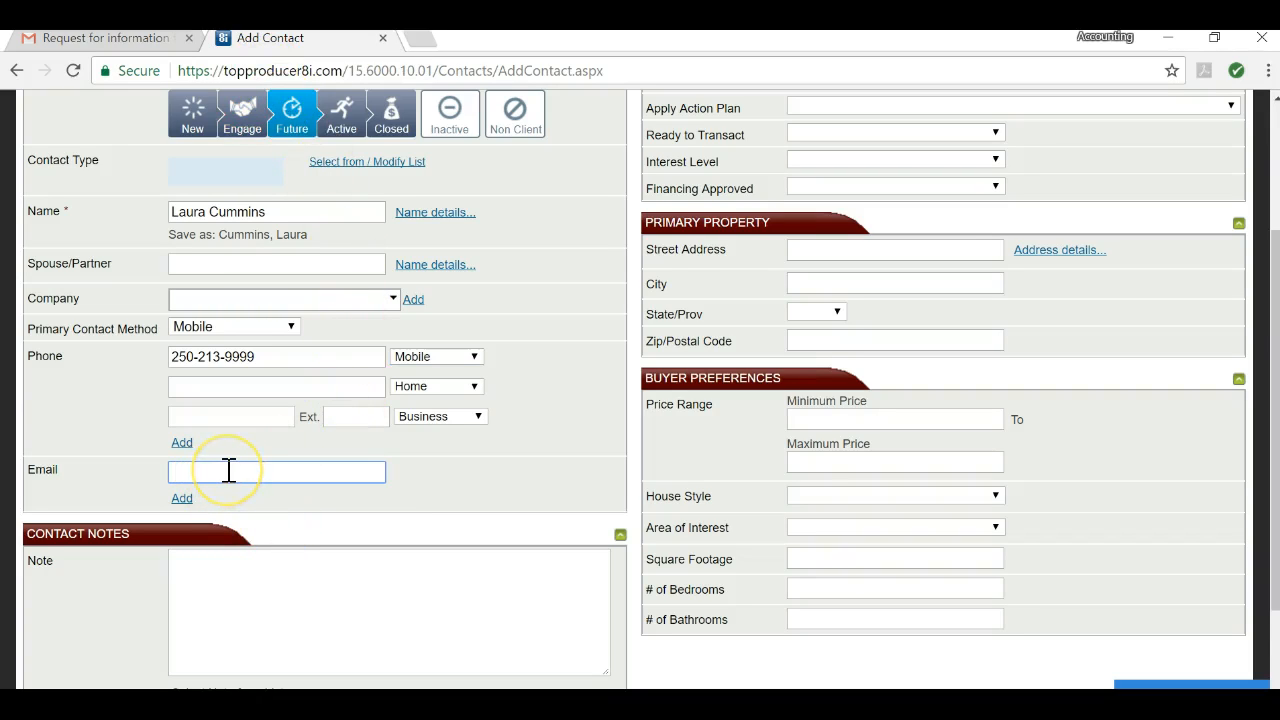
pyautogui.hotkey('ctrl', 'v')
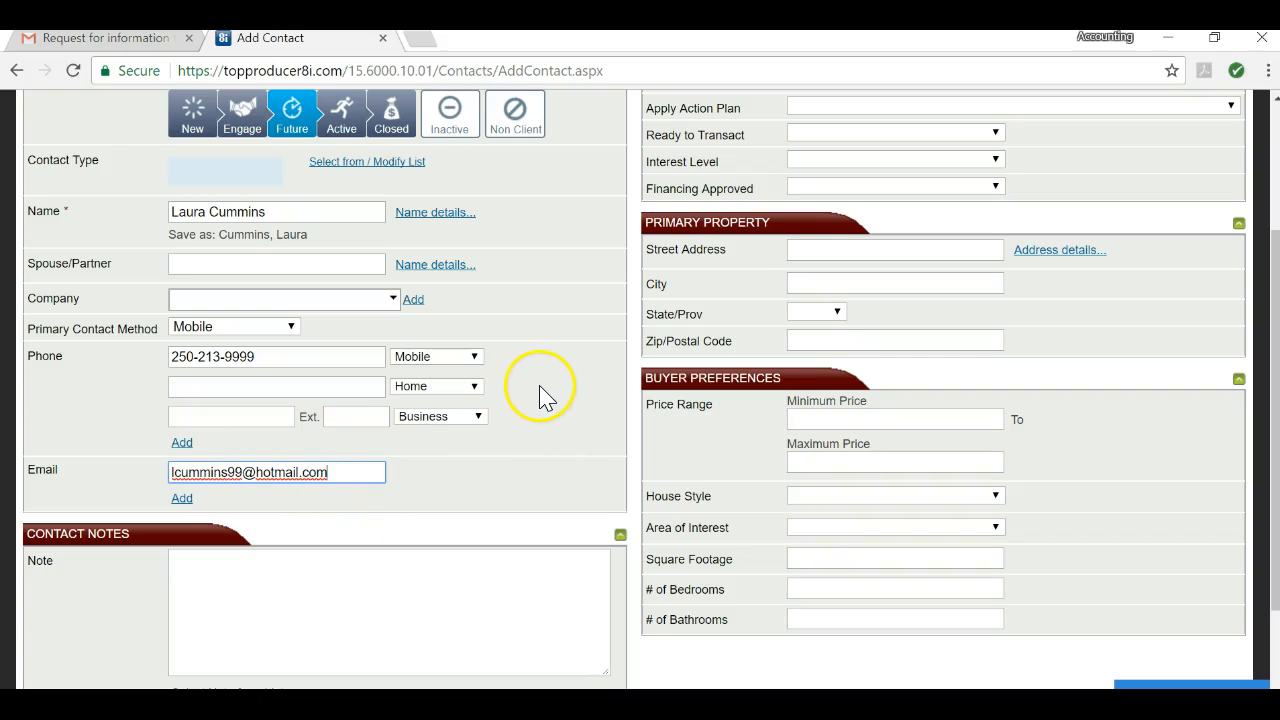
pyautogui.scroll(-1, 541, 388)
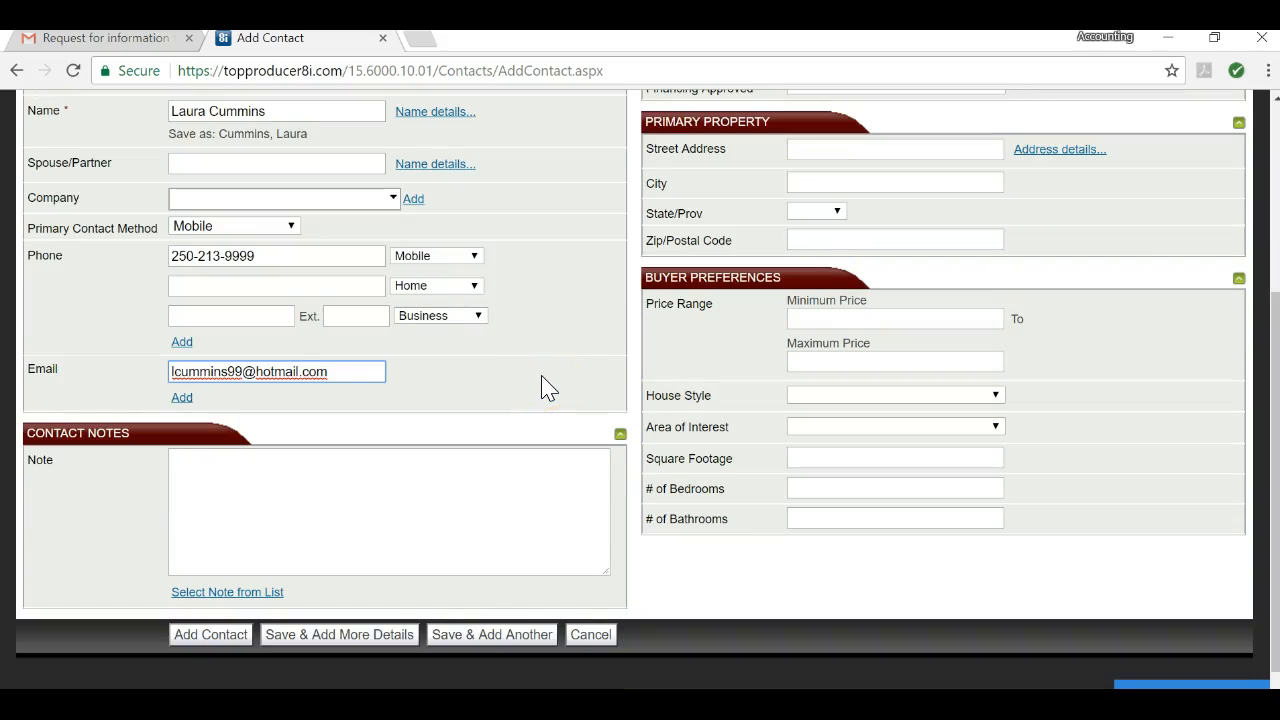
pyautogui.scroll(3, 541, 388)
pyautogui.scroll(-1, 541, 388)
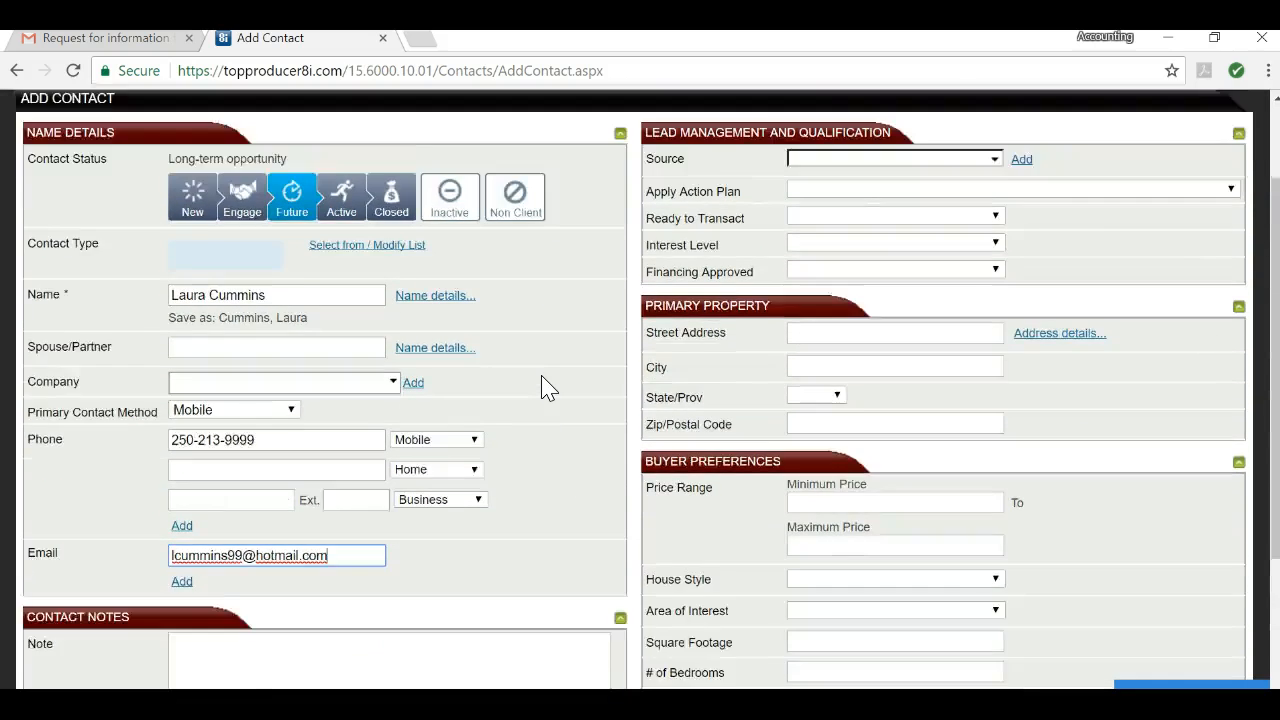
pyautogui.scroll(-2, 548, 388)
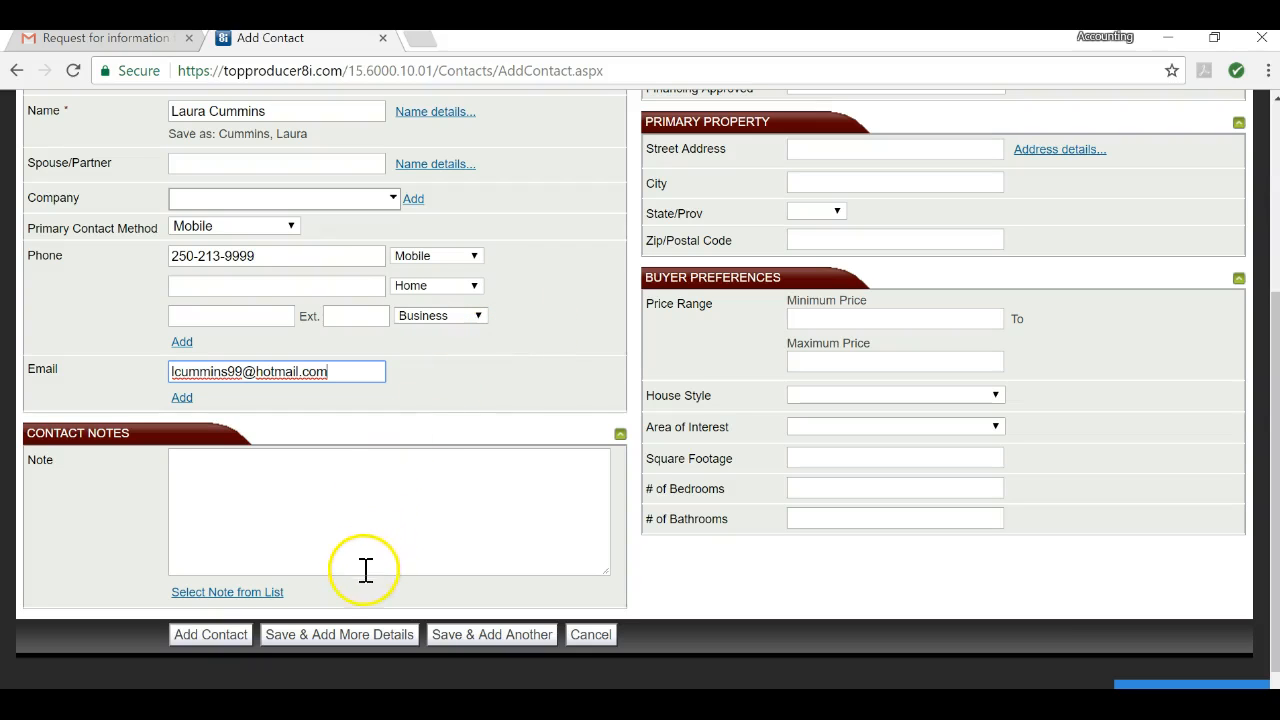
pyautogui.click(303, 635)
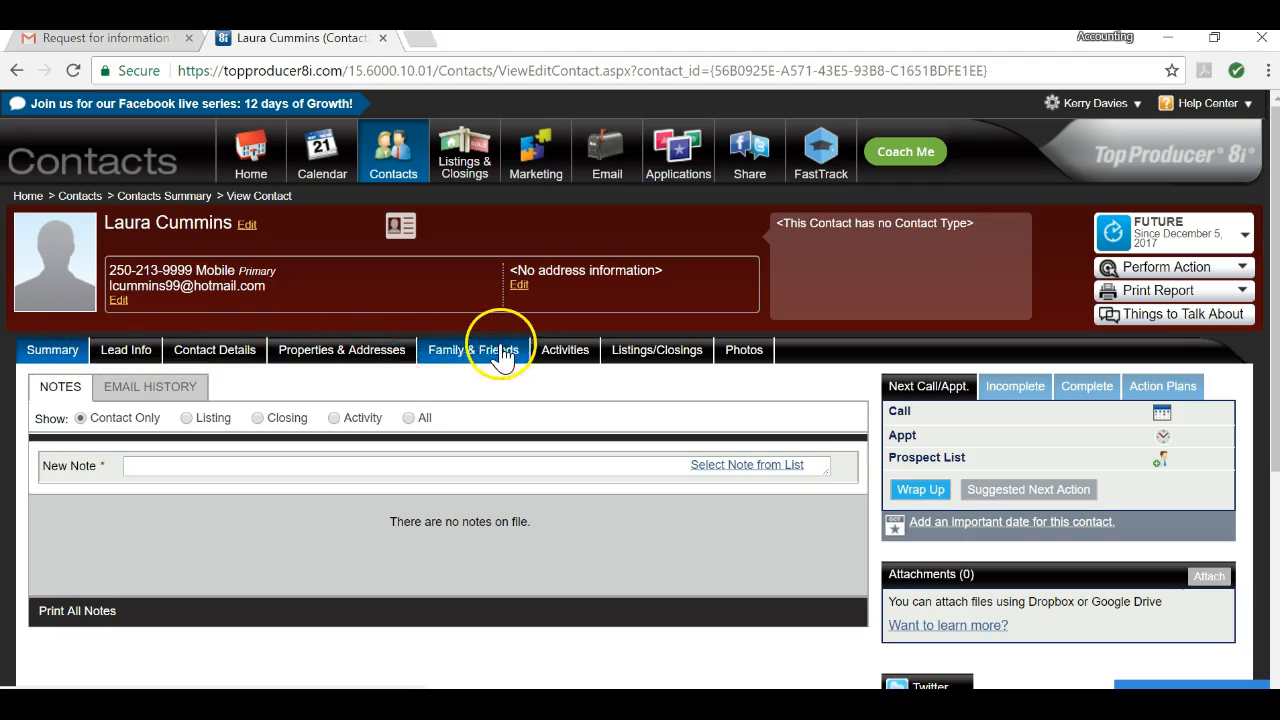
# Step: Review the new contact's Contact Details and Summary tabs, then bring up a blank Notepad
pyautogui.click(229, 362)
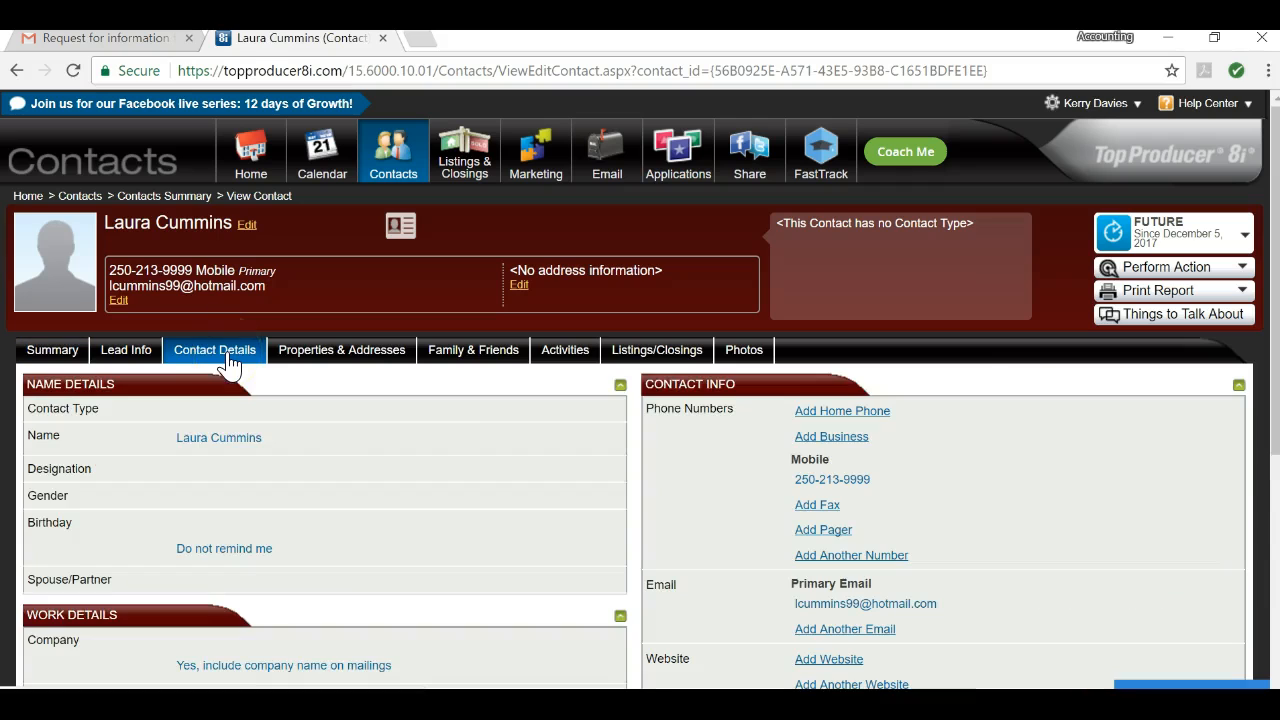
pyautogui.scroll(-2, 360, 458)
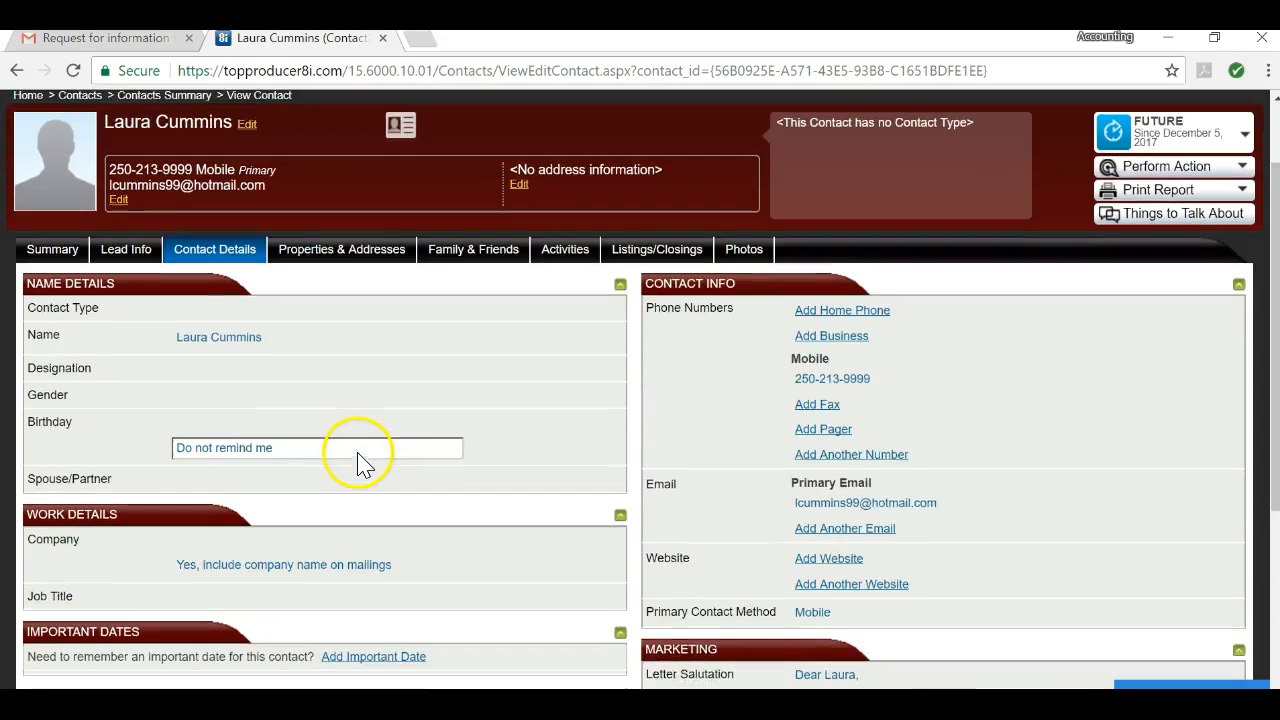
pyautogui.scroll(2, 363, 457)
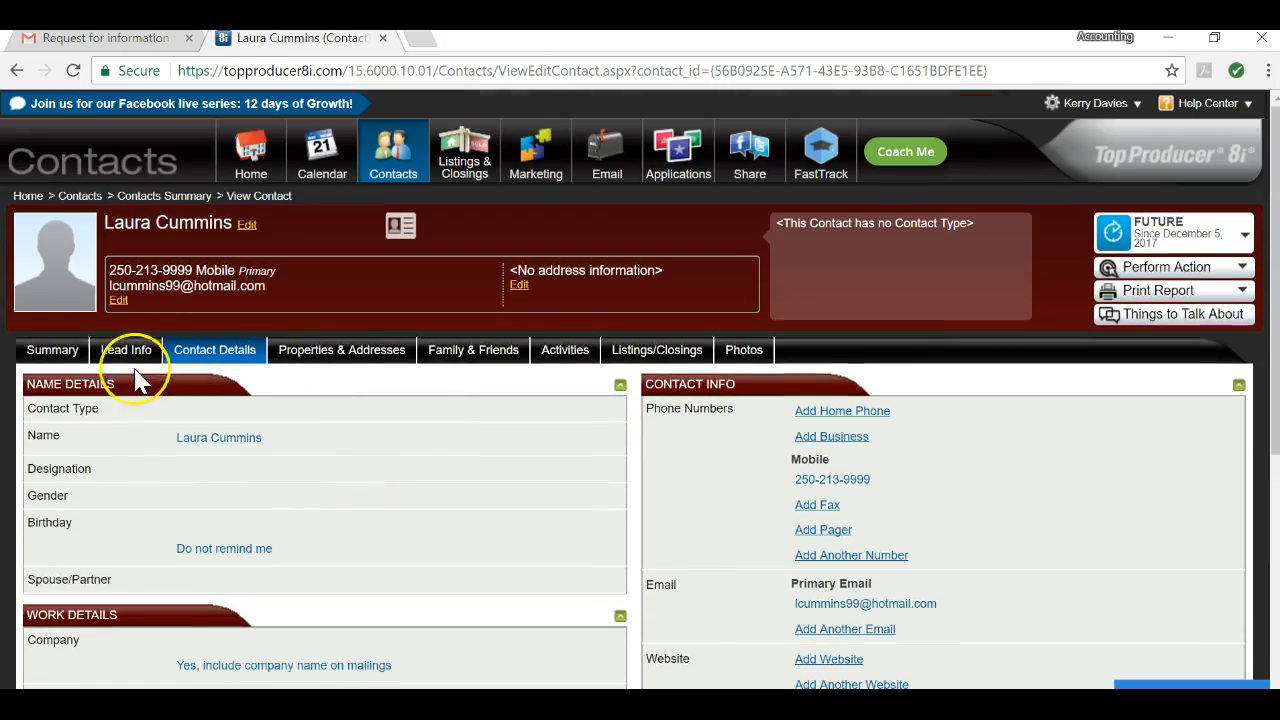
pyautogui.click(52, 352)
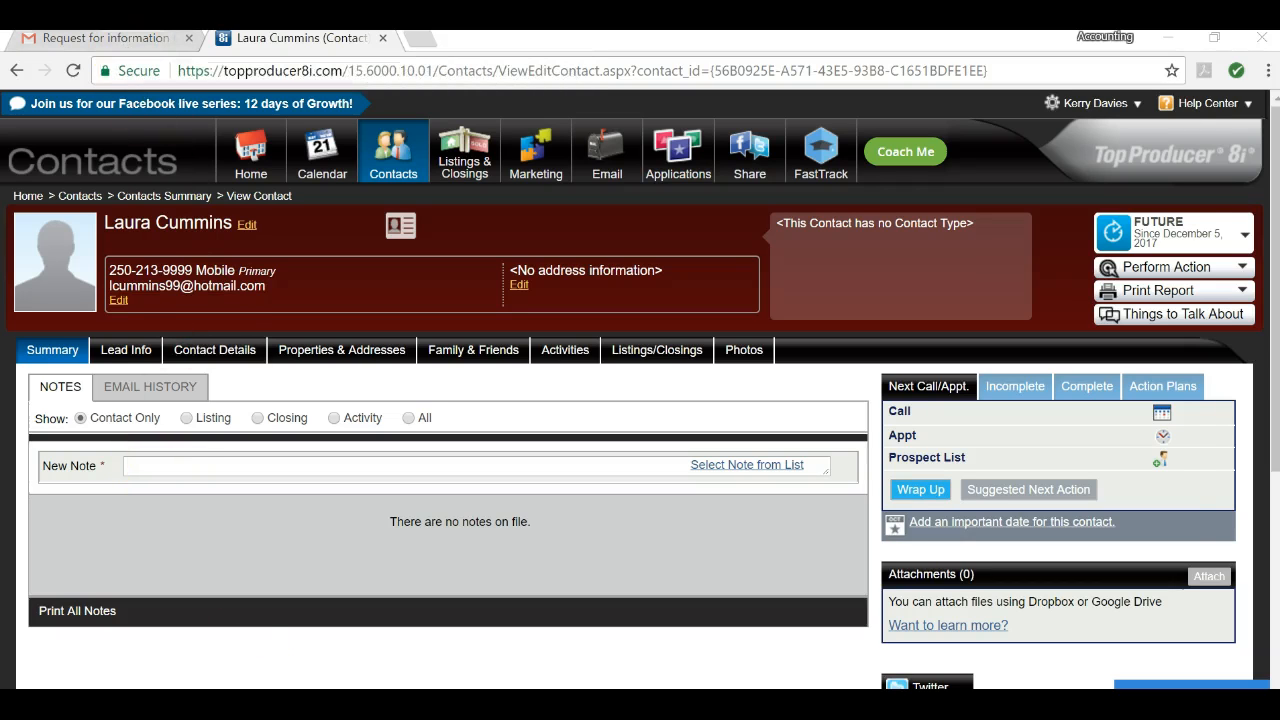
pyautogui.hotkey('alt', 'Tab')
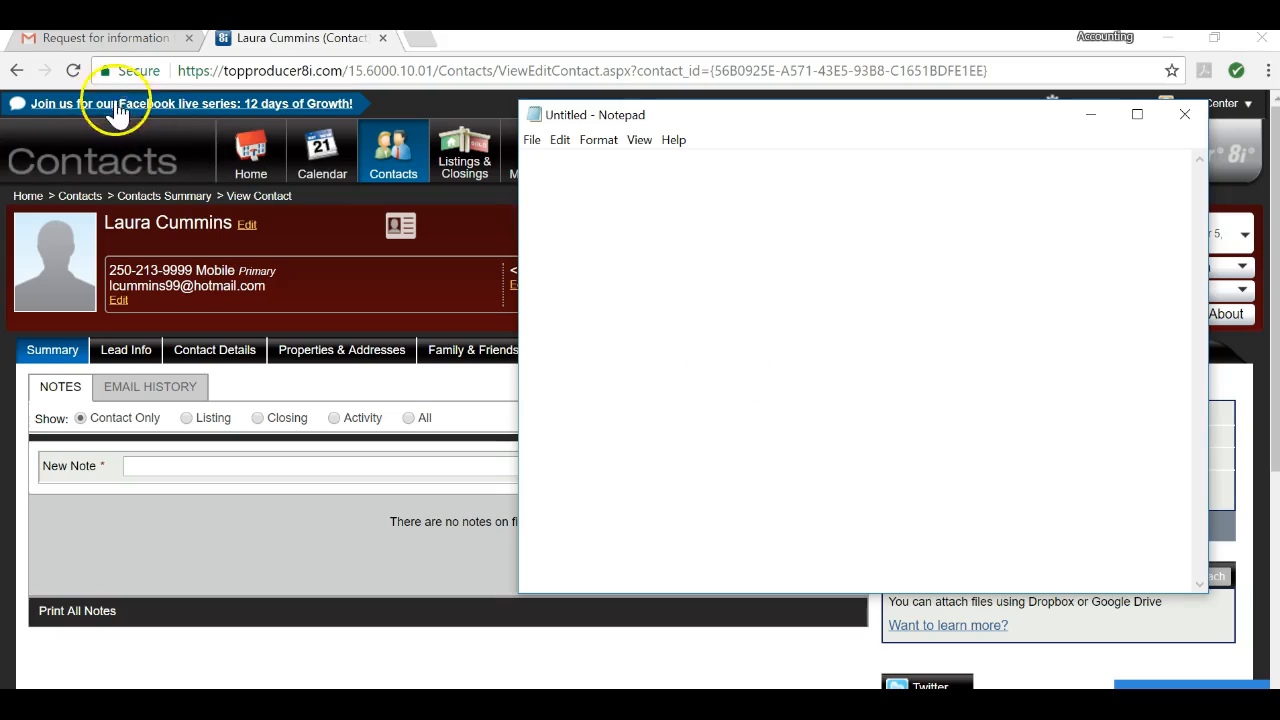
pyautogui.click(100, 40)
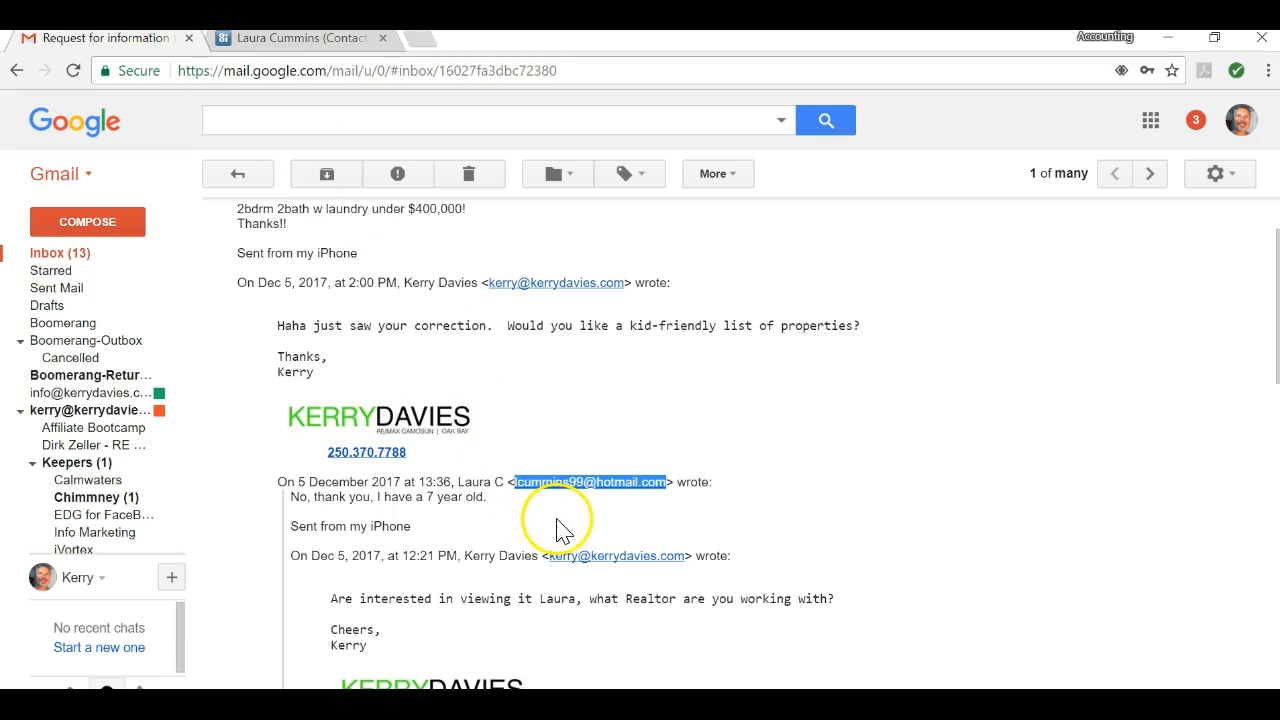
pyautogui.scroll(-8, 560, 525)
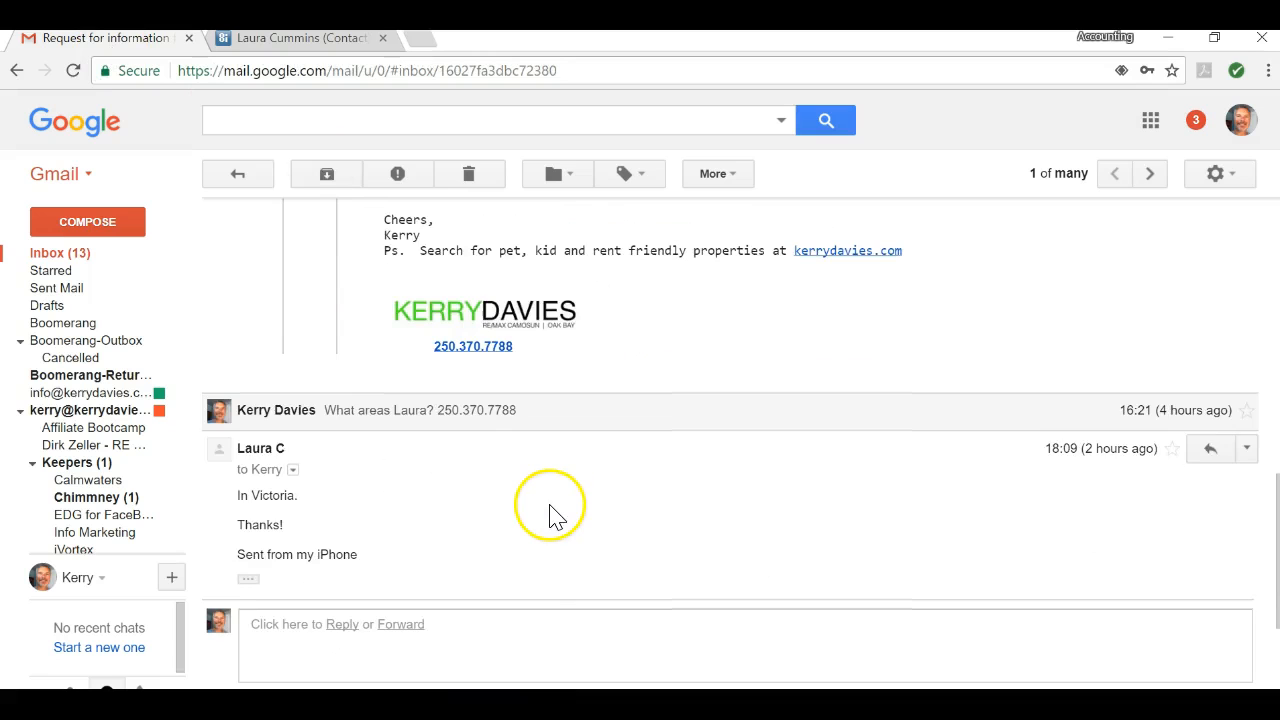
pyautogui.scroll(8, 548, 512)
pyautogui.scroll(-5, 537, 494)
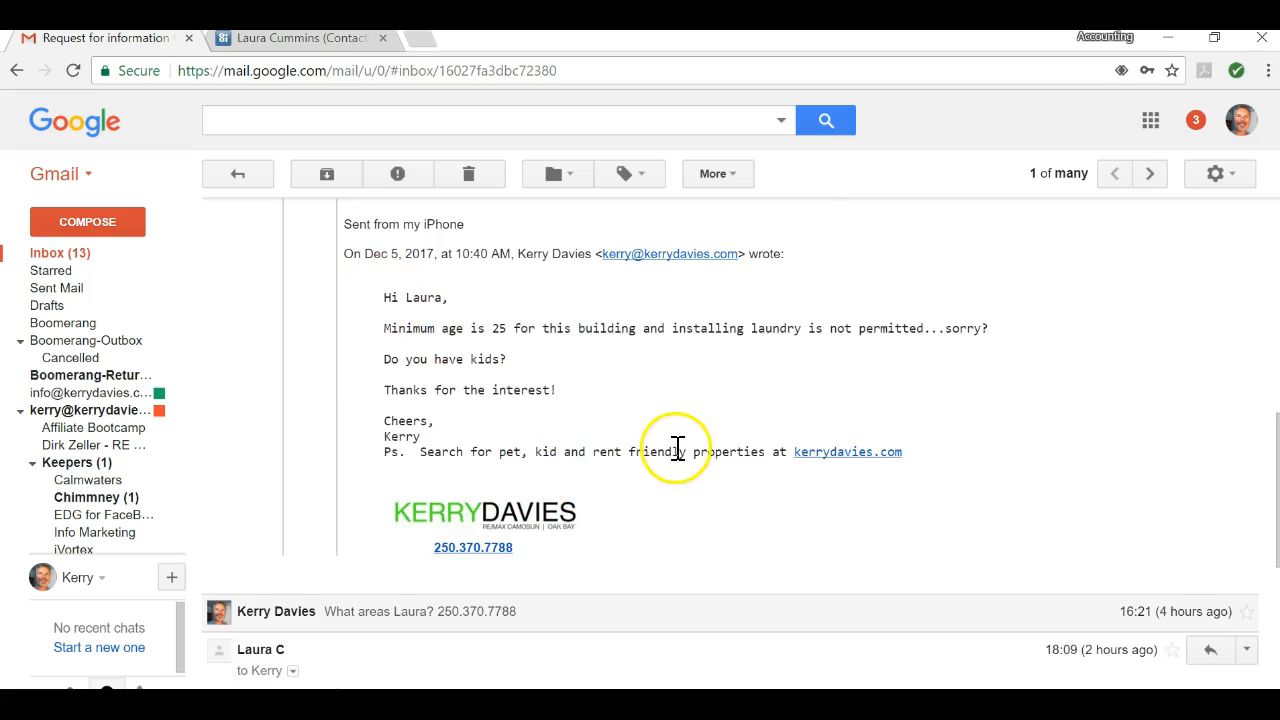
pyautogui.scroll(-2, 675, 450)
pyautogui.scroll(3, 674, 451)
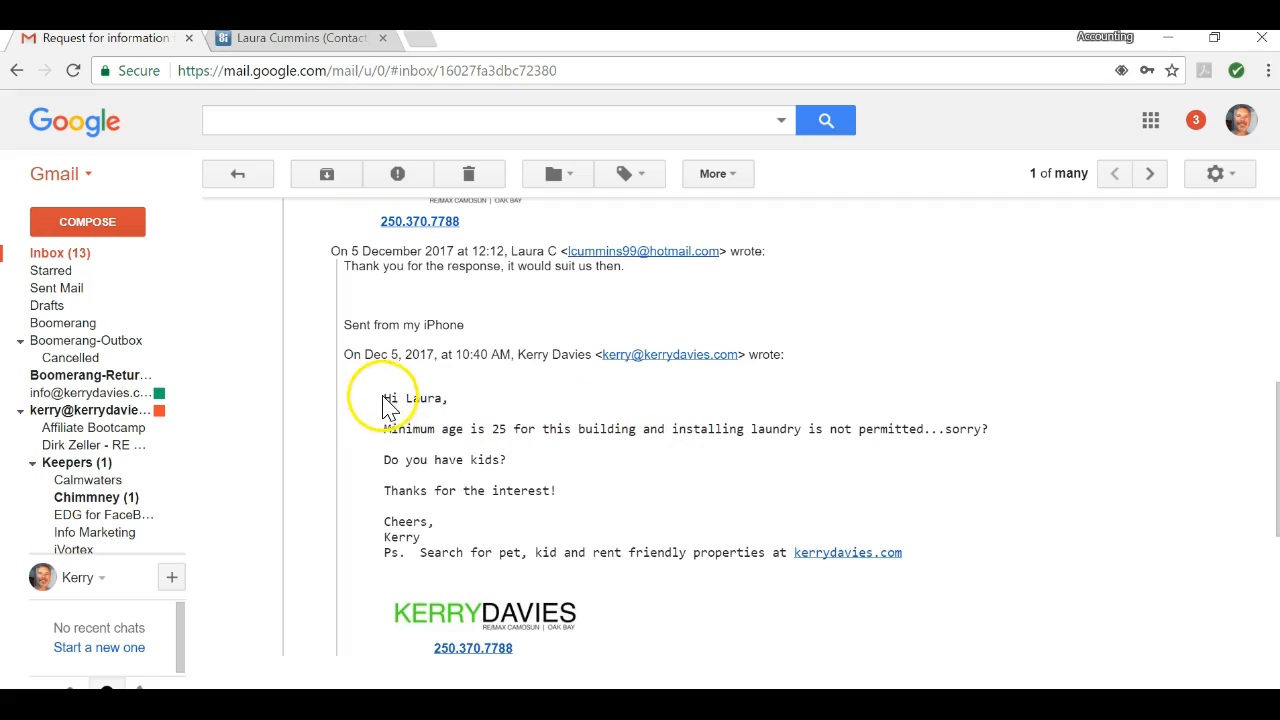
pyautogui.moveTo(384, 399); pyautogui.dragTo(500, 409)
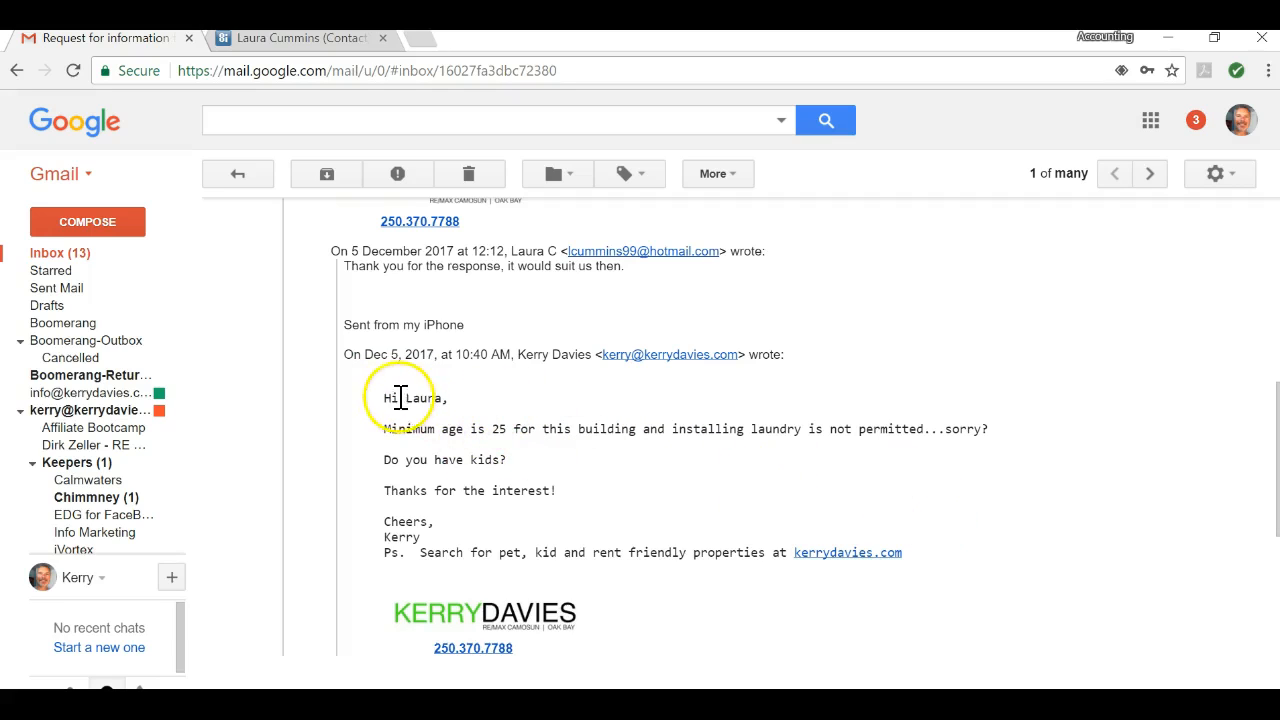
pyautogui.moveTo(384, 399); pyautogui.dragTo(903, 560)
pyautogui.hotkey('ctrl', 'c')
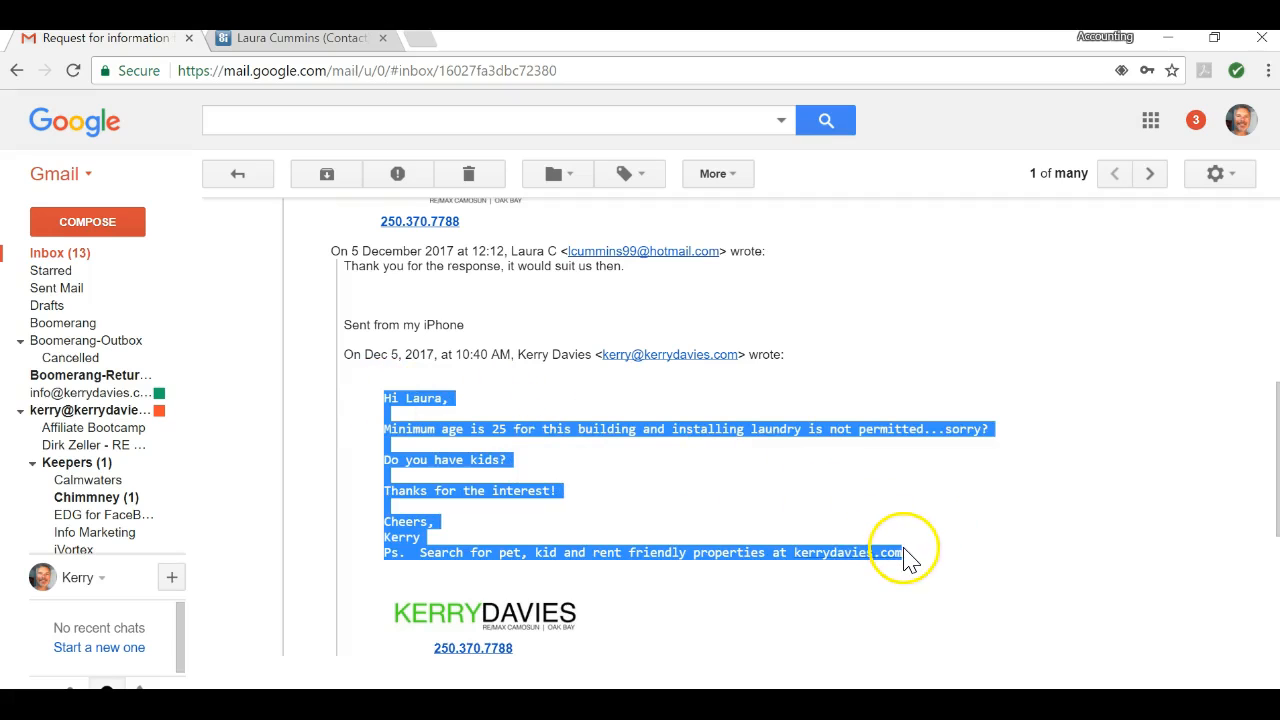
pyautogui.rightClick(851, 560)
pyautogui.click(828, 462)
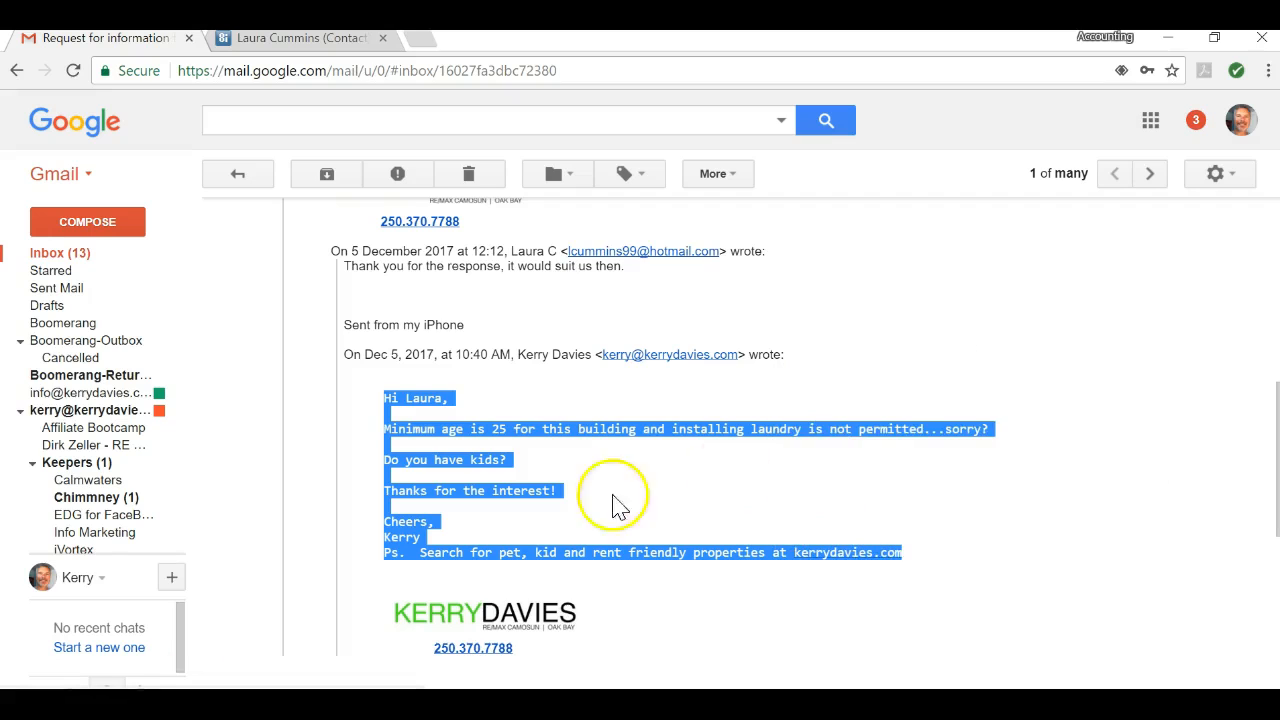
# Step: Paste the copied reply into a new Notepad note and delete its four blank lines
pyautogui.click(190, 704)
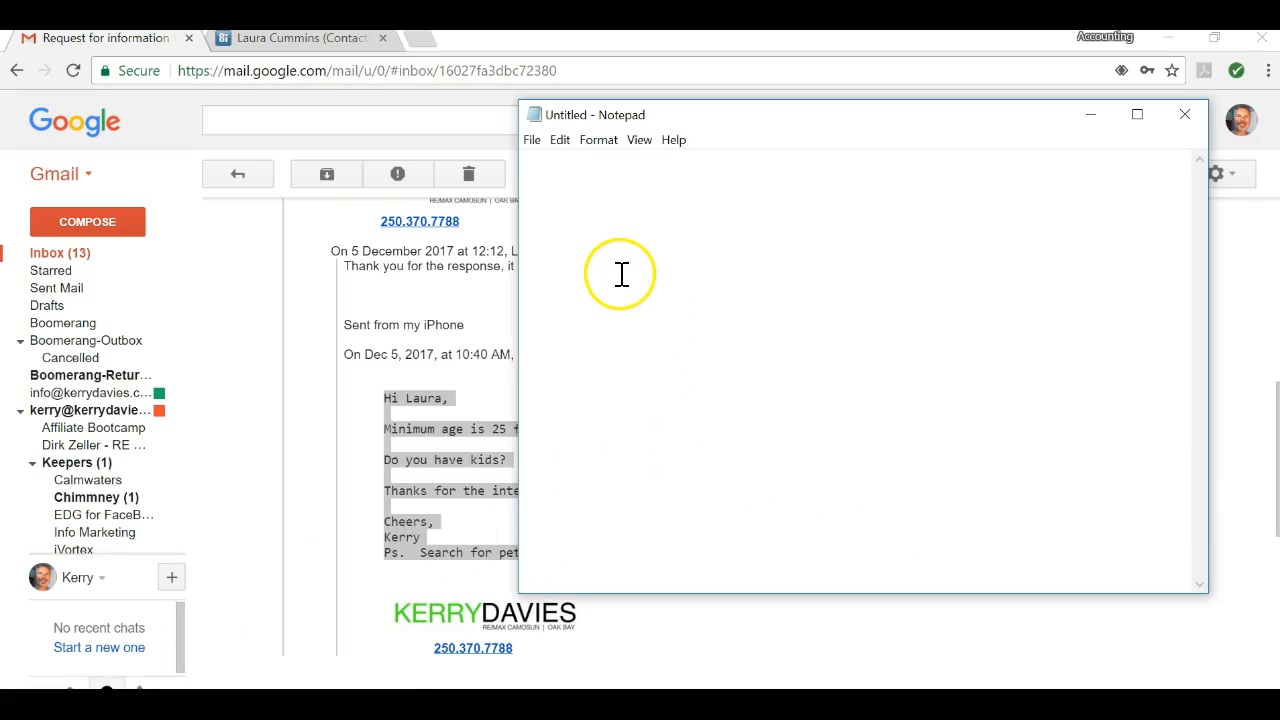
pyautogui.hotkey('ctrl', 'v')
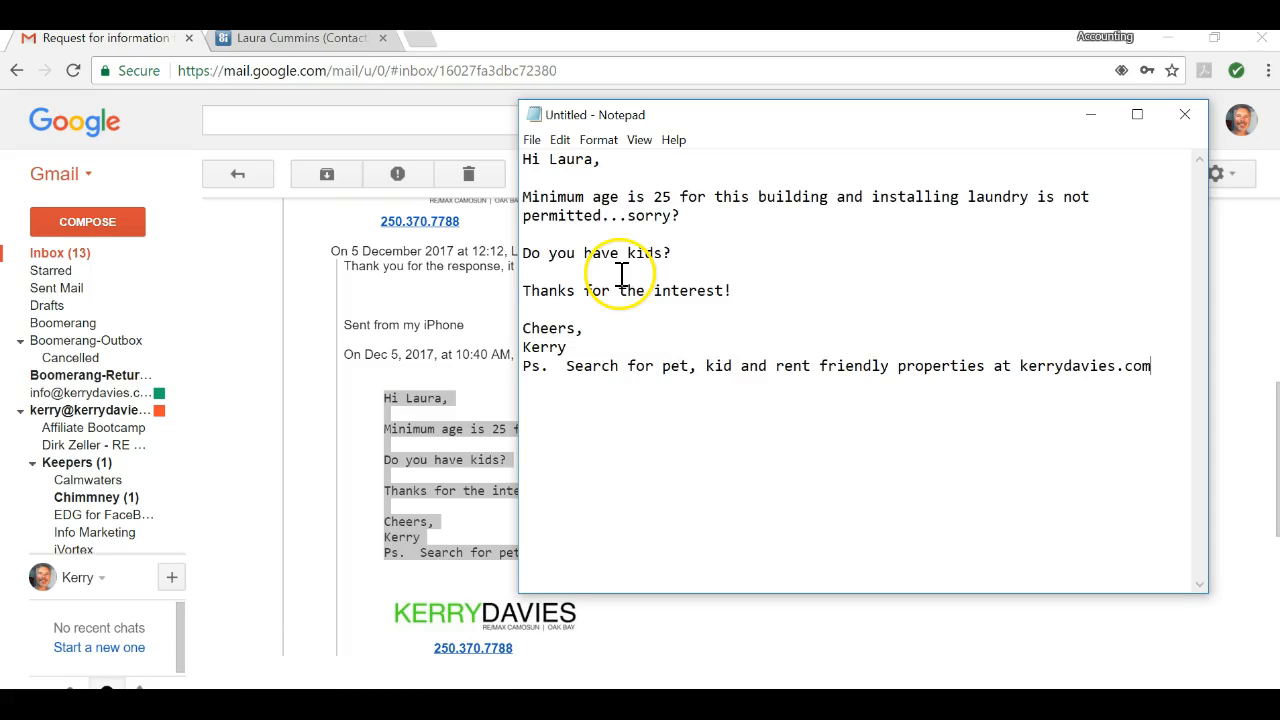
pyautogui.press('Delete')
pyautogui.click(597, 217)
pyautogui.press('Delete')
pyautogui.click(587, 239)
pyautogui.press('Delete')
pyautogui.click(565, 258)
pyautogui.press('Delete')
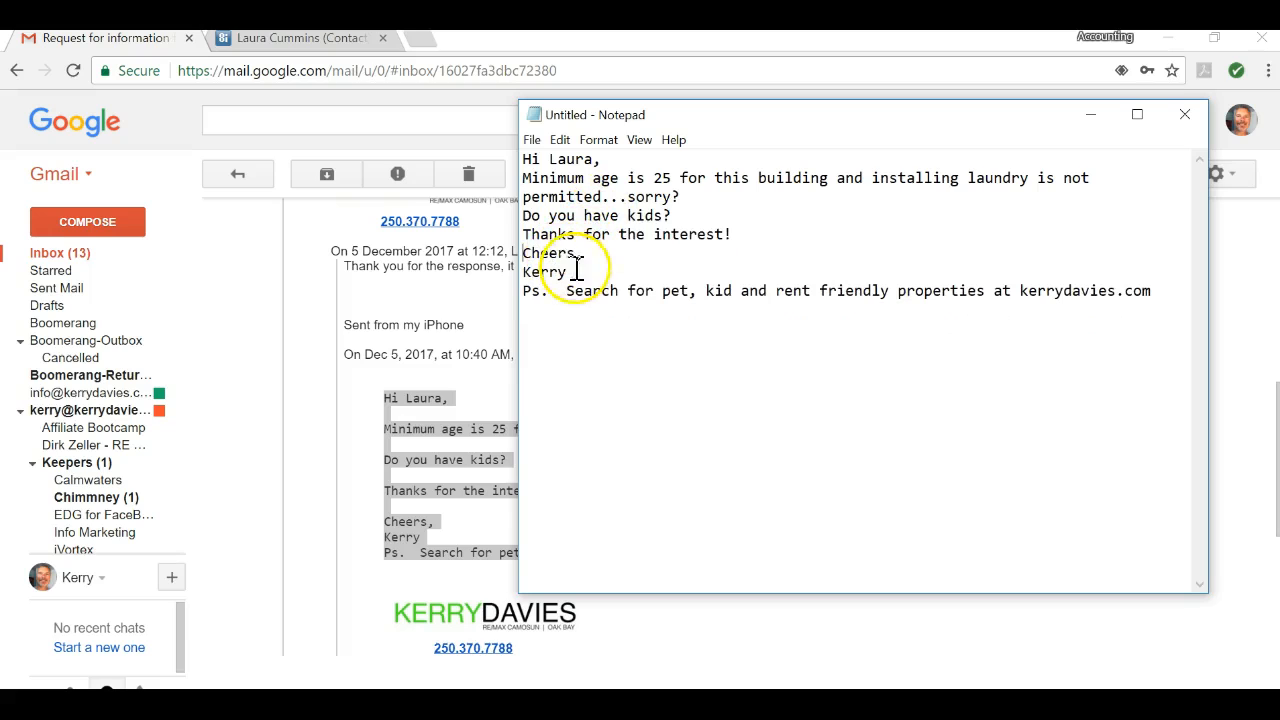
pyautogui.click(1155, 302)
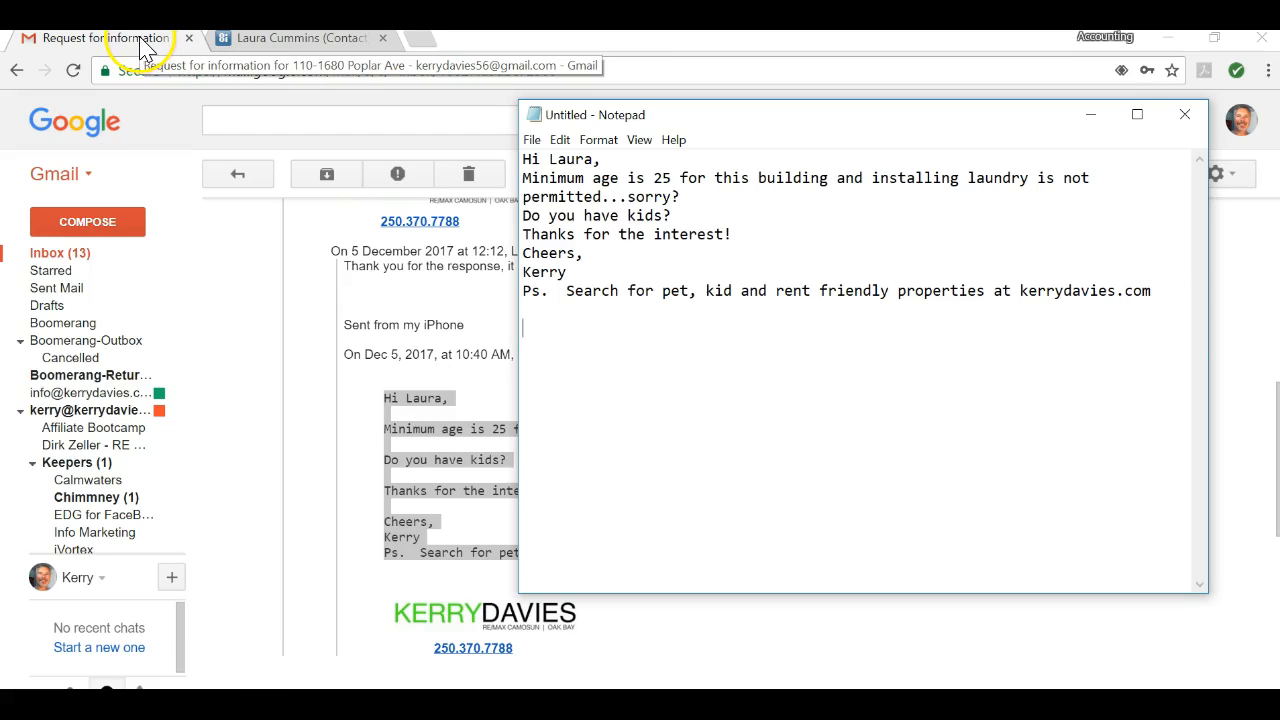
pyautogui.click(415, 296)
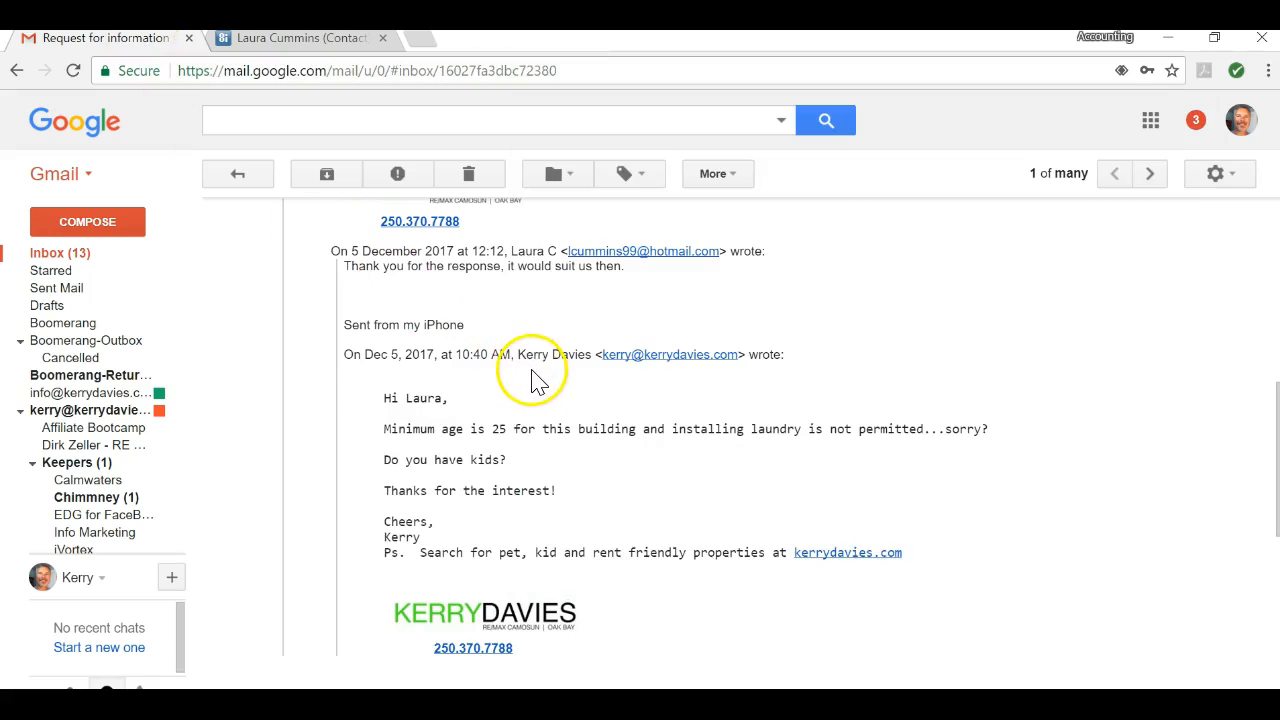
# Step: Add the buyer's 'Are interested in viewing it' message to the note, removing the repeated sign-off
pyautogui.scroll(3, 538, 378)
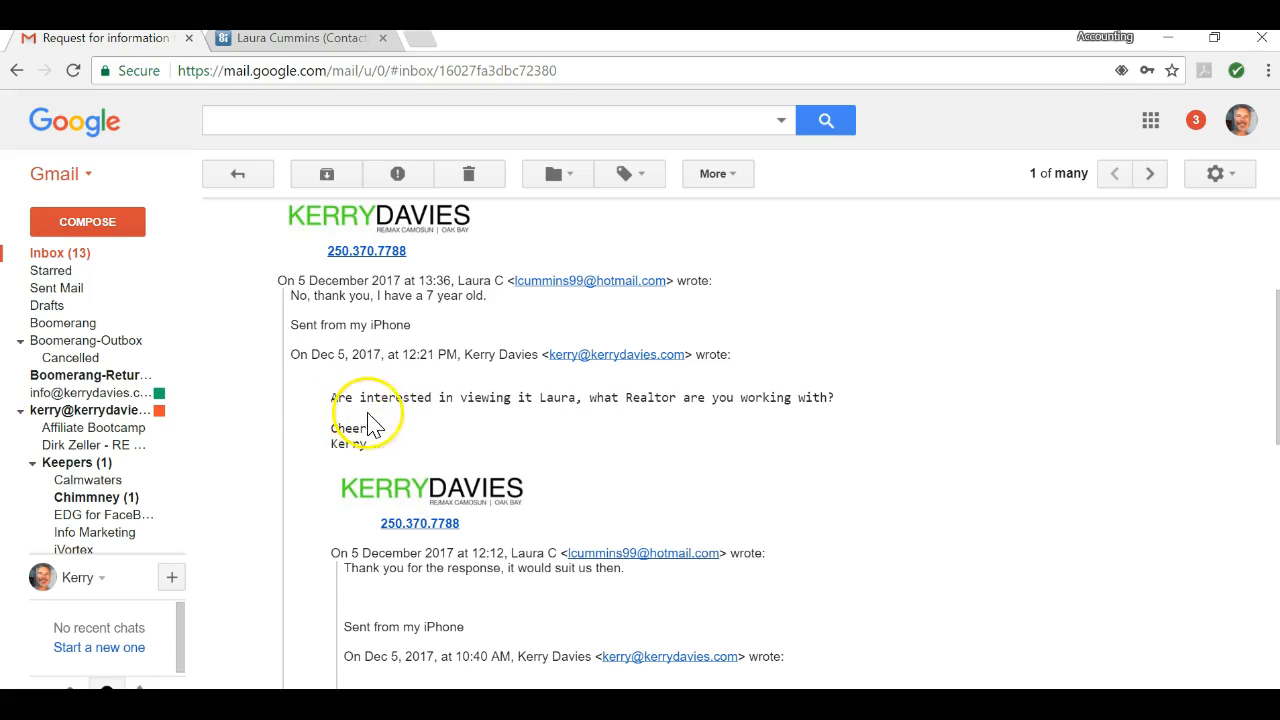
pyautogui.scroll(-2, 460, 425)
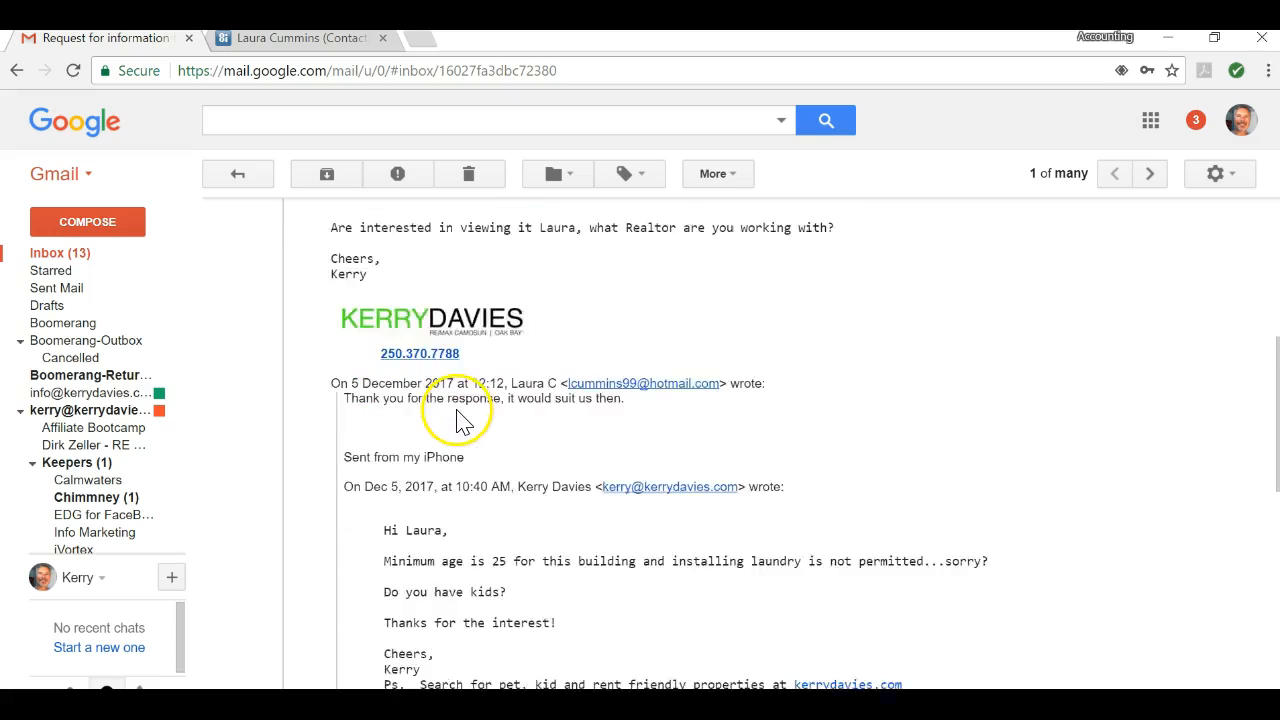
pyautogui.scroll(1, 466, 405)
pyautogui.moveTo(334, 290); pyautogui.dragTo(423, 338)
pyautogui.rightClick(384, 300)
pyautogui.click(424, 314)
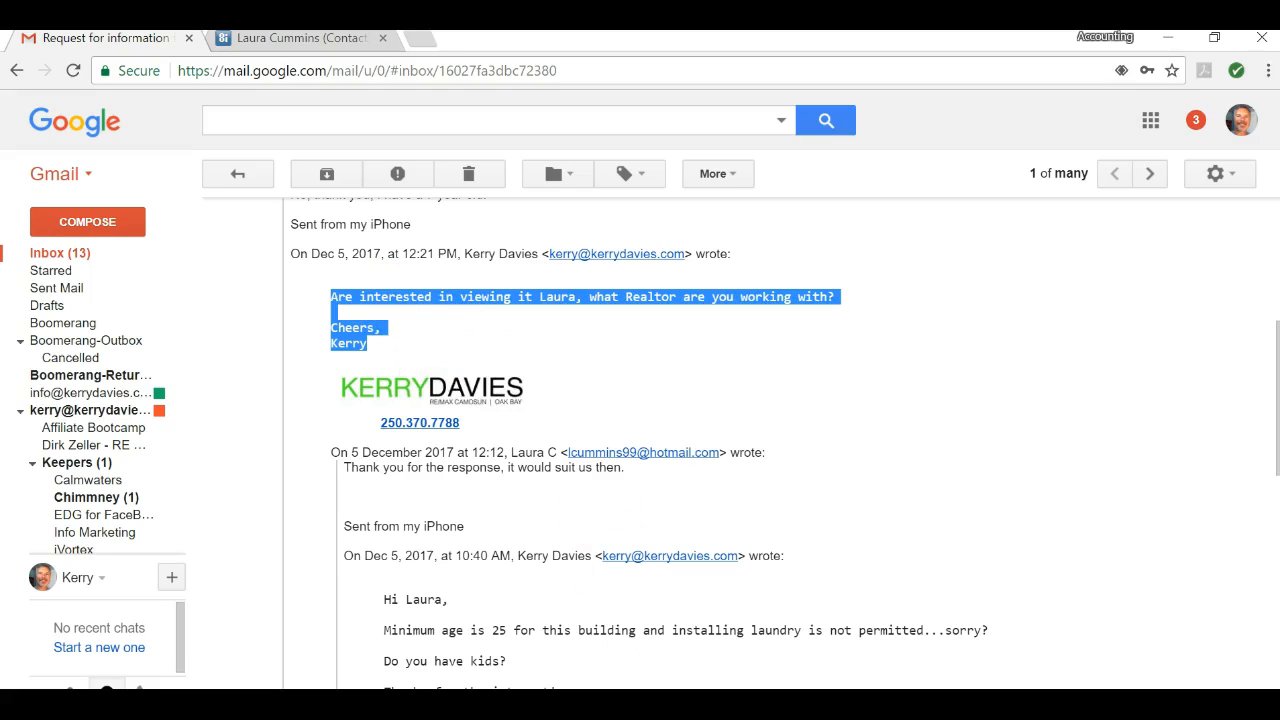
pyautogui.hotkey('alt', 'Tab')
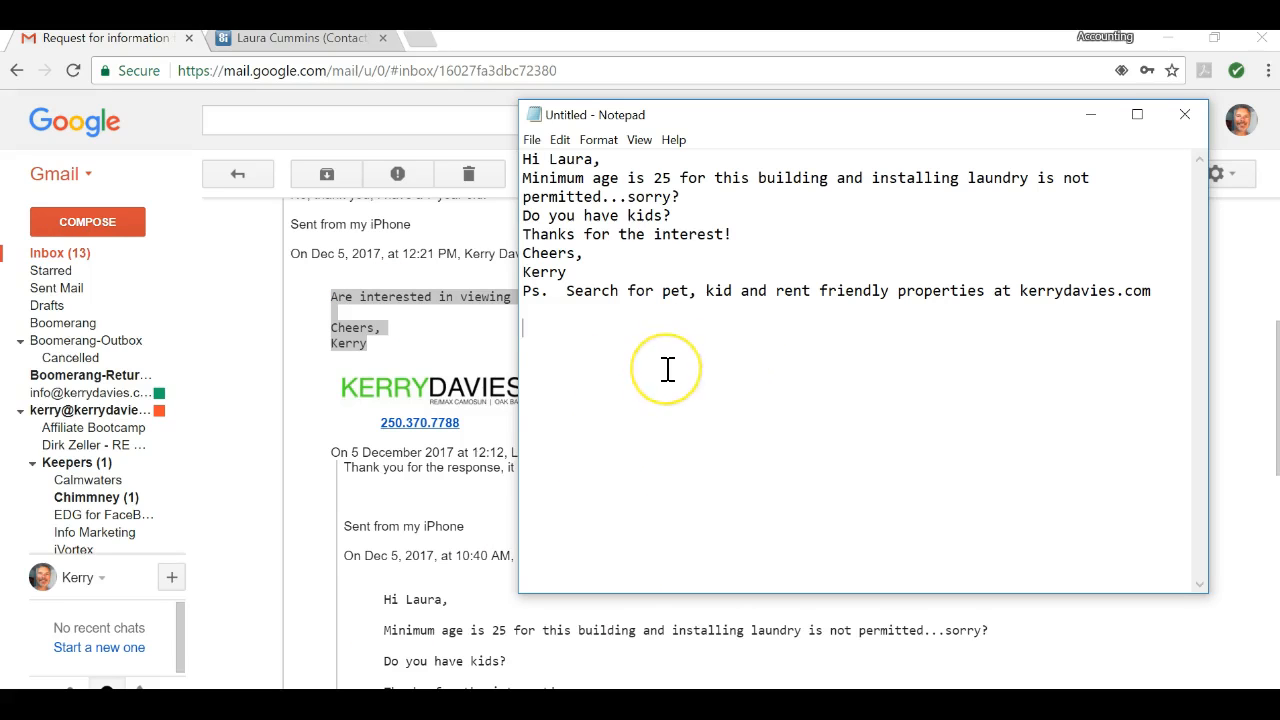
pyautogui.press('Return')
pyautogui.press('Return')
pyautogui.hotkey('ctrl', 'v')
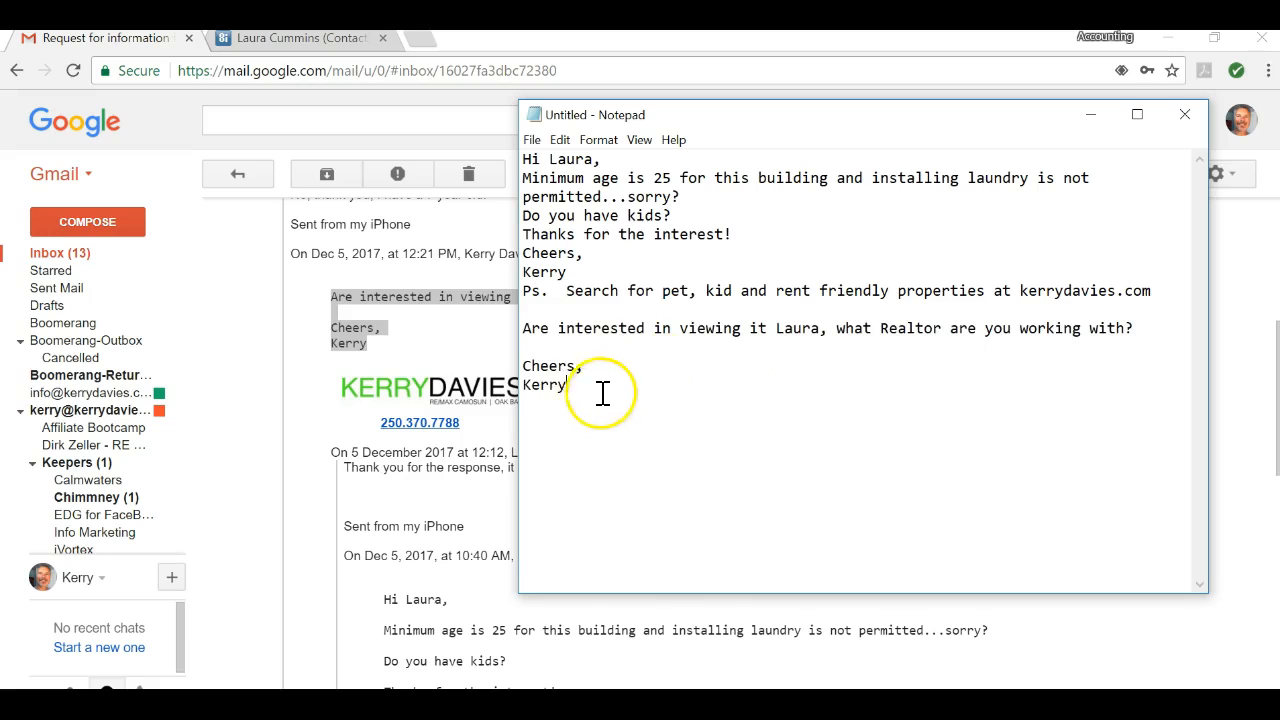
pyautogui.moveTo(600, 389); pyautogui.dragTo(471, 349)
pyautogui.press('Delete')
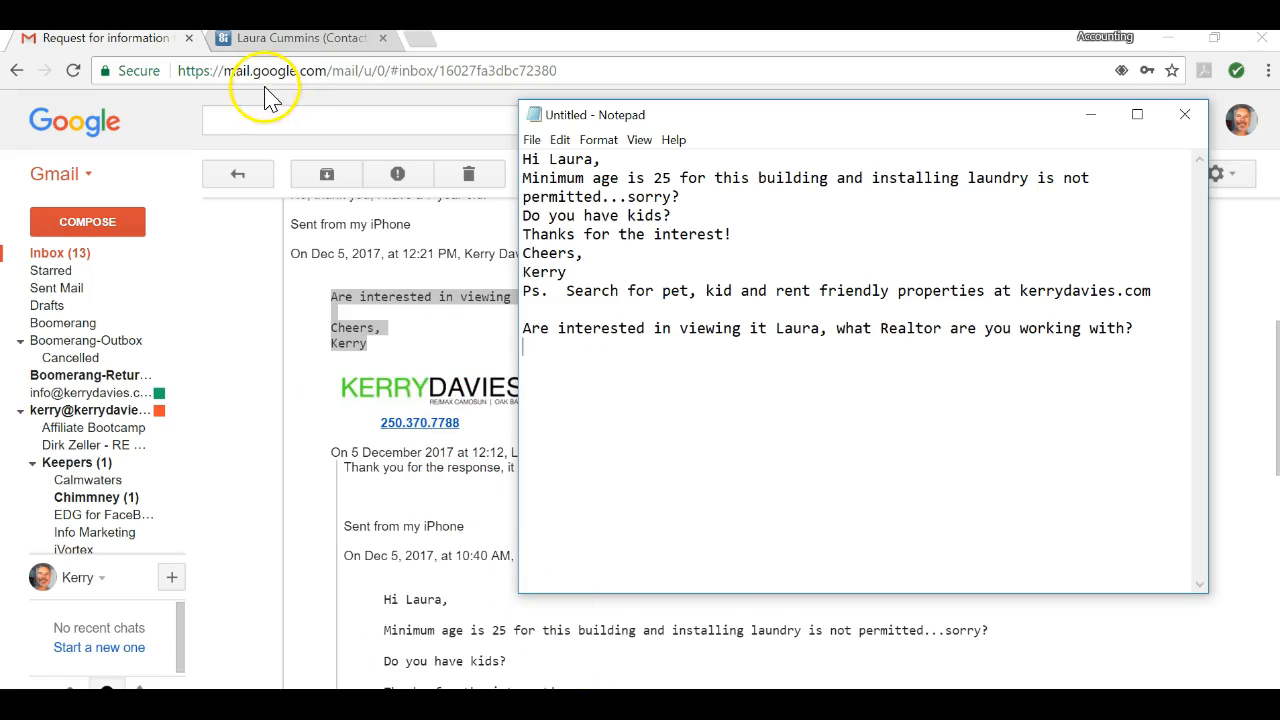
# Step: Copy the line 'No, thank you, I have a 7 year old.' into the note
pyautogui.click(140, 38)
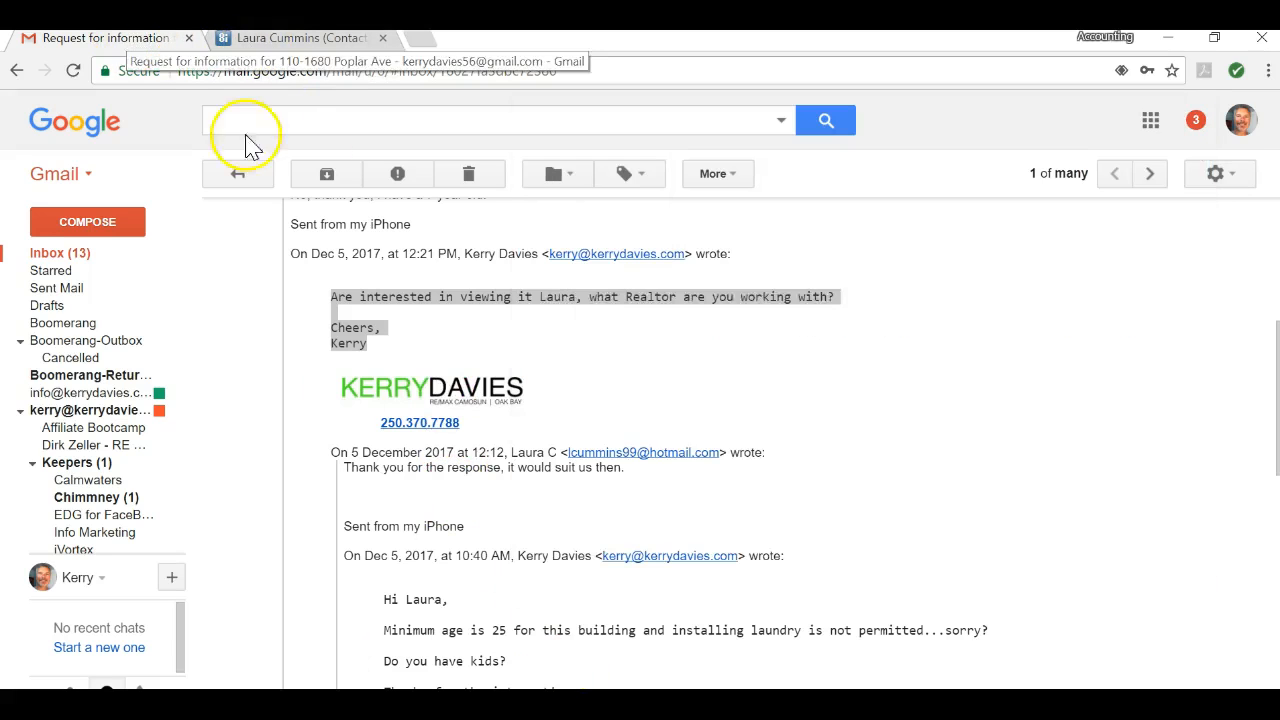
pyautogui.scroll(2, 750, 425)
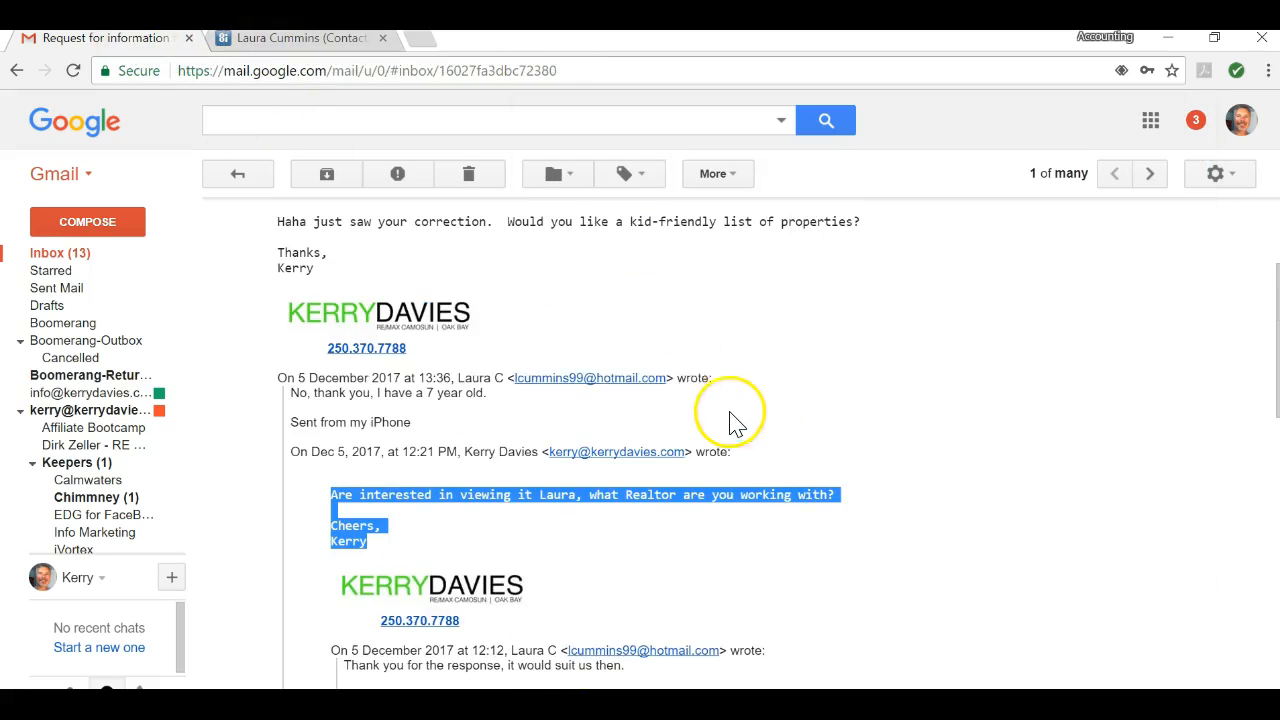
pyautogui.click(497, 408)
pyautogui.moveTo(492, 397); pyautogui.dragTo(280, 398)
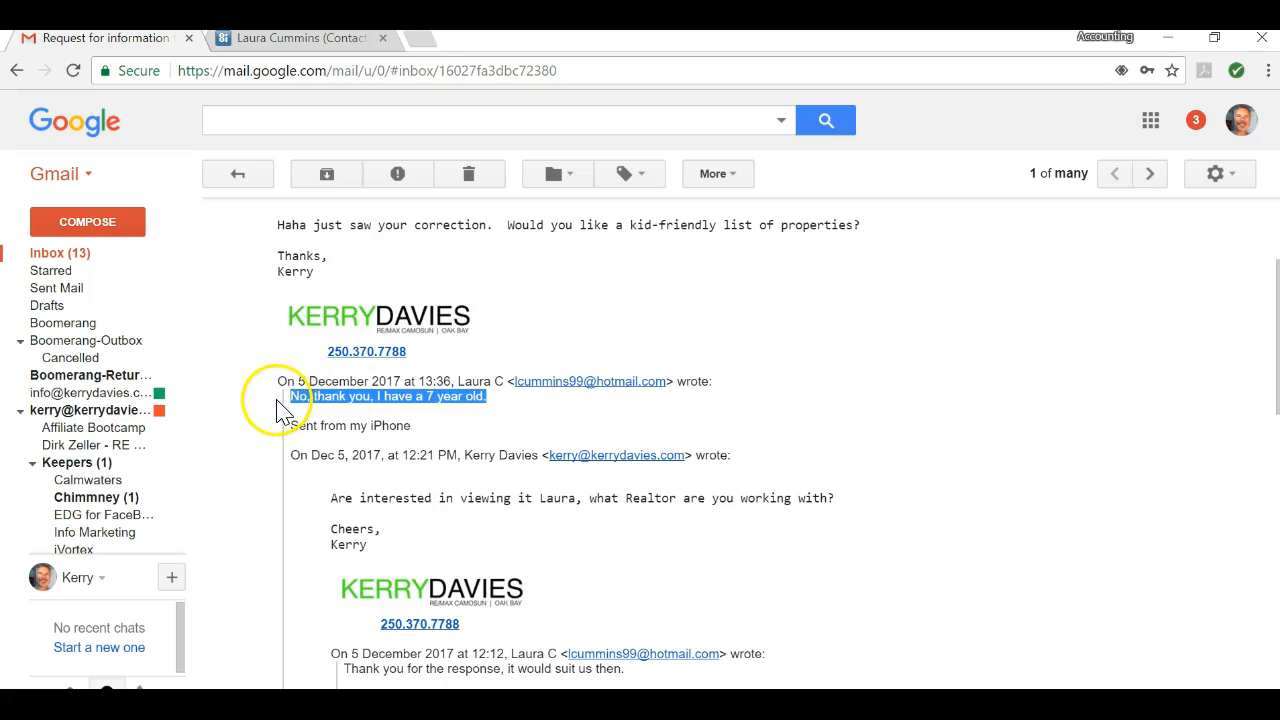
pyautogui.rightClick(322, 396)
pyautogui.click(343, 408)
pyautogui.moveTo(837, 704)
pyautogui.click(287, 40)
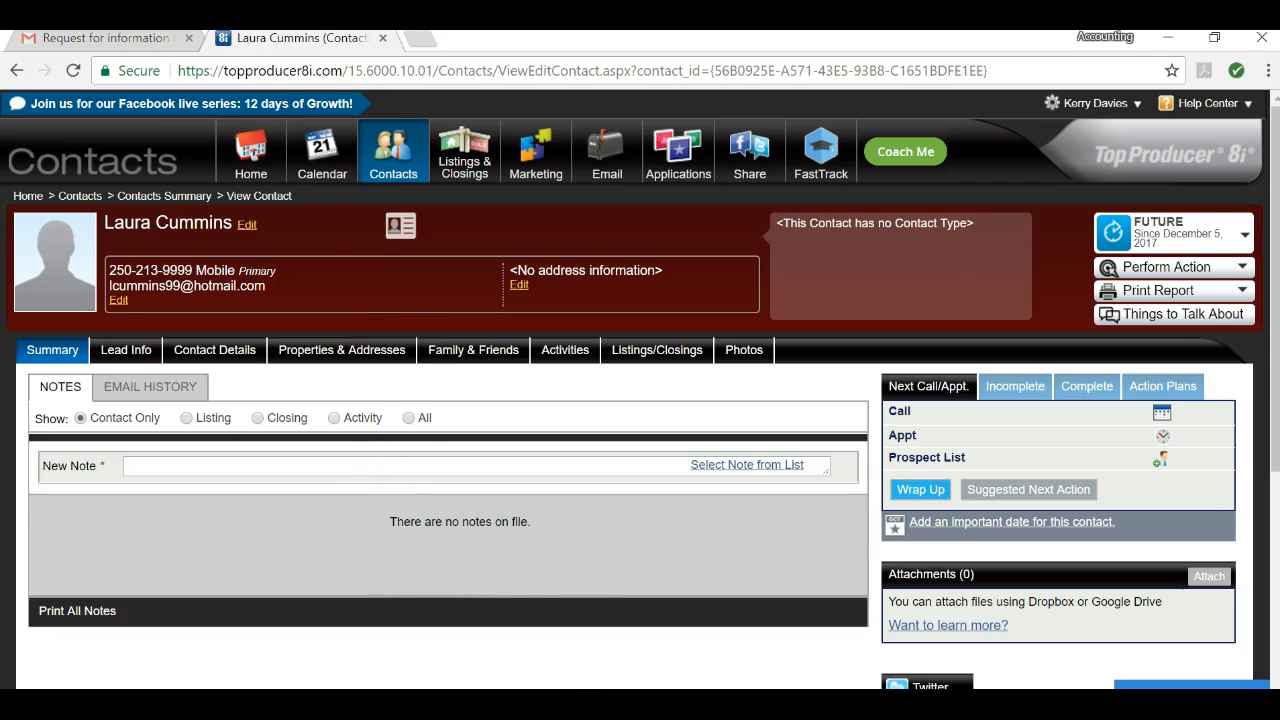
pyautogui.click(420, 704)
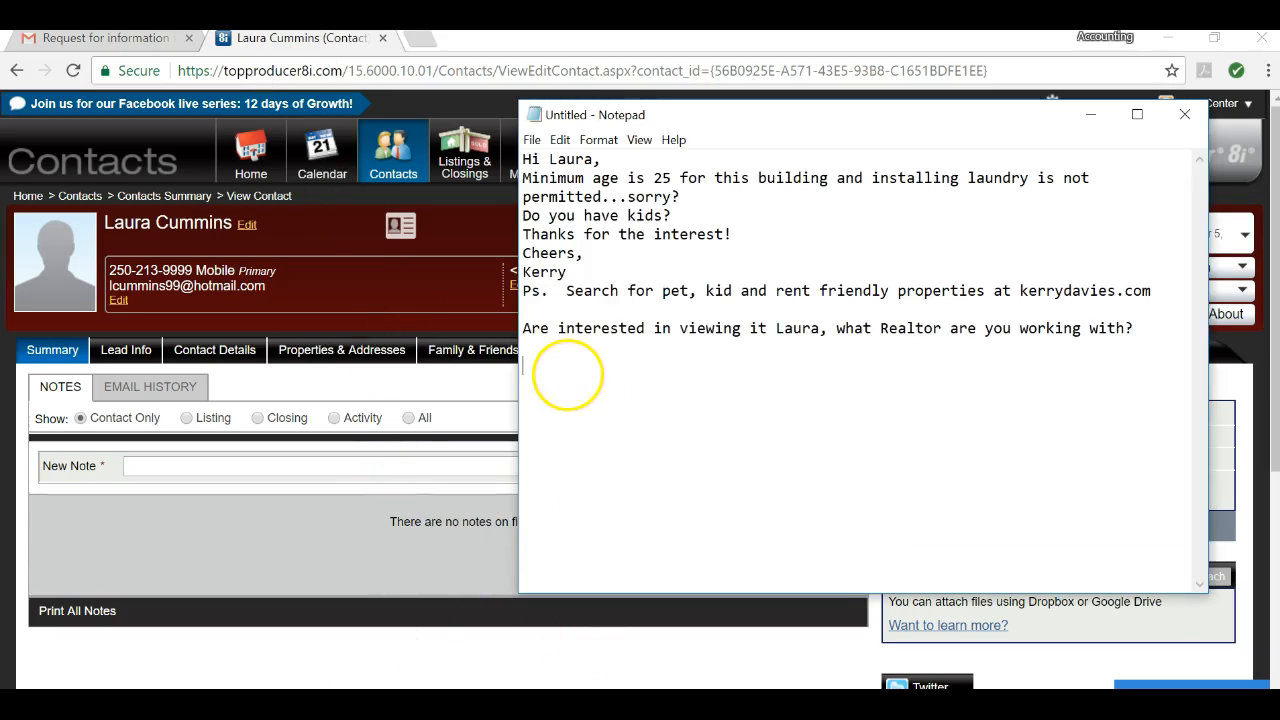
pyautogui.hotkey('ctrl', 'v')
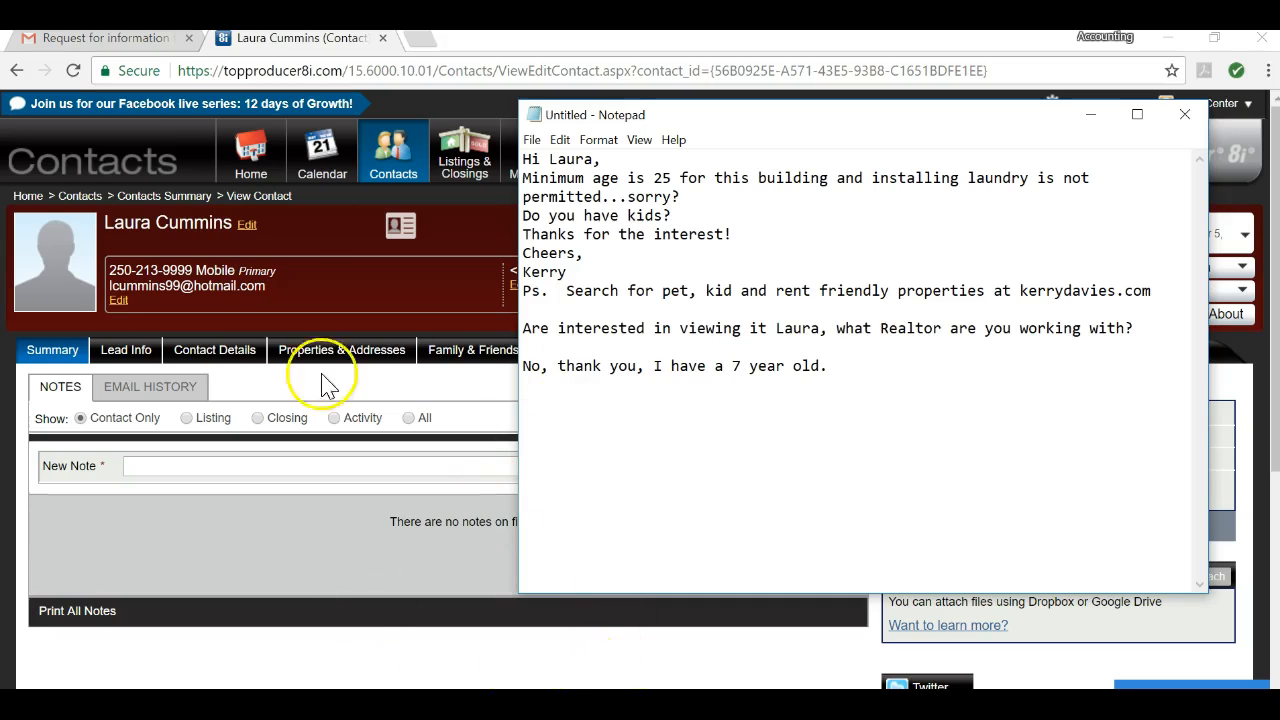
# Step: Add the 'Haha just saw your correction' line as a new paragraph in the note
pyautogui.click(105, 40)
pyautogui.scroll(2, 487, 318)
pyautogui.scroll(1, 487, 318)
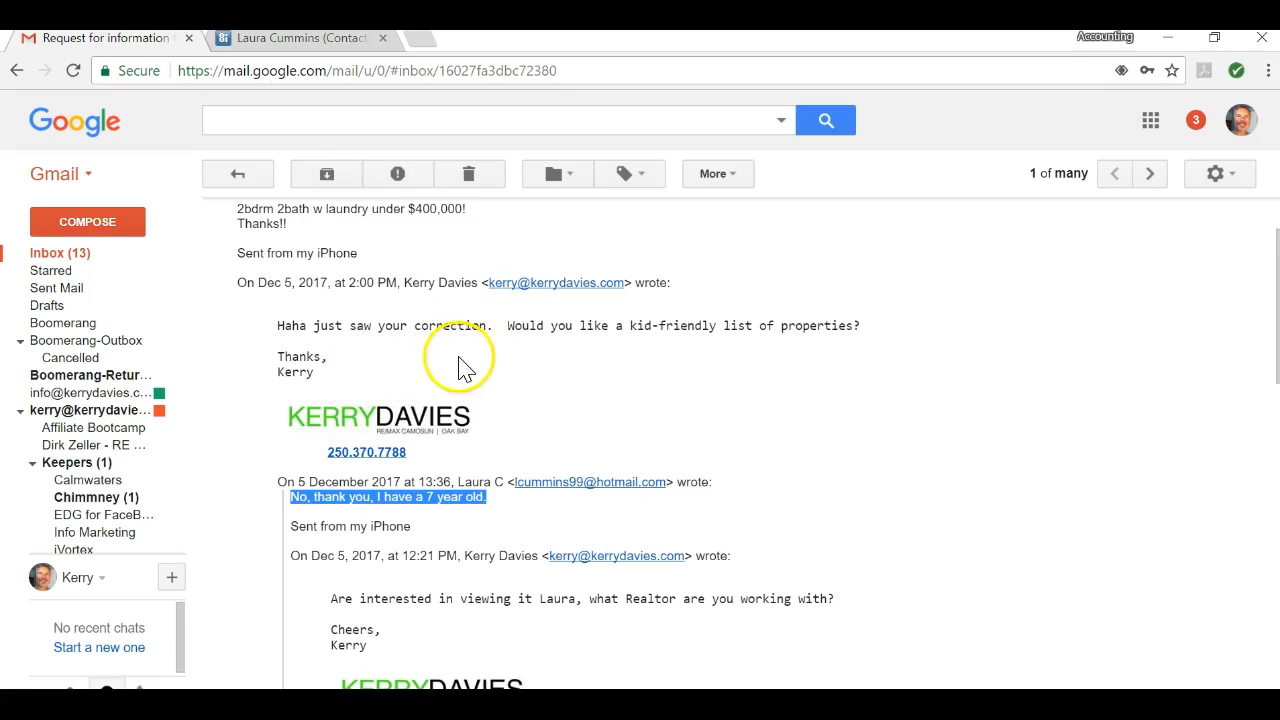
pyautogui.moveTo(862, 328); pyautogui.dragTo(288, 335)
pyautogui.rightClick(288, 335)
pyautogui.click(327, 346)
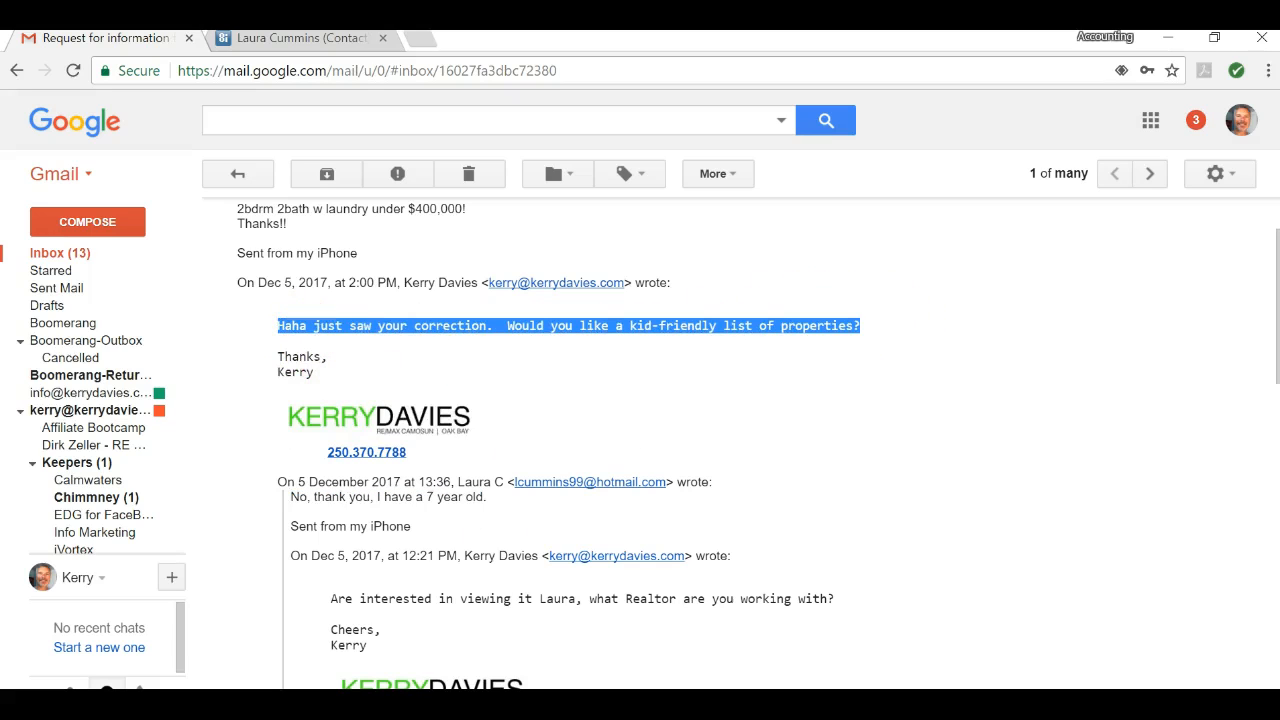
pyautogui.hotkey('alt', 'Tab')
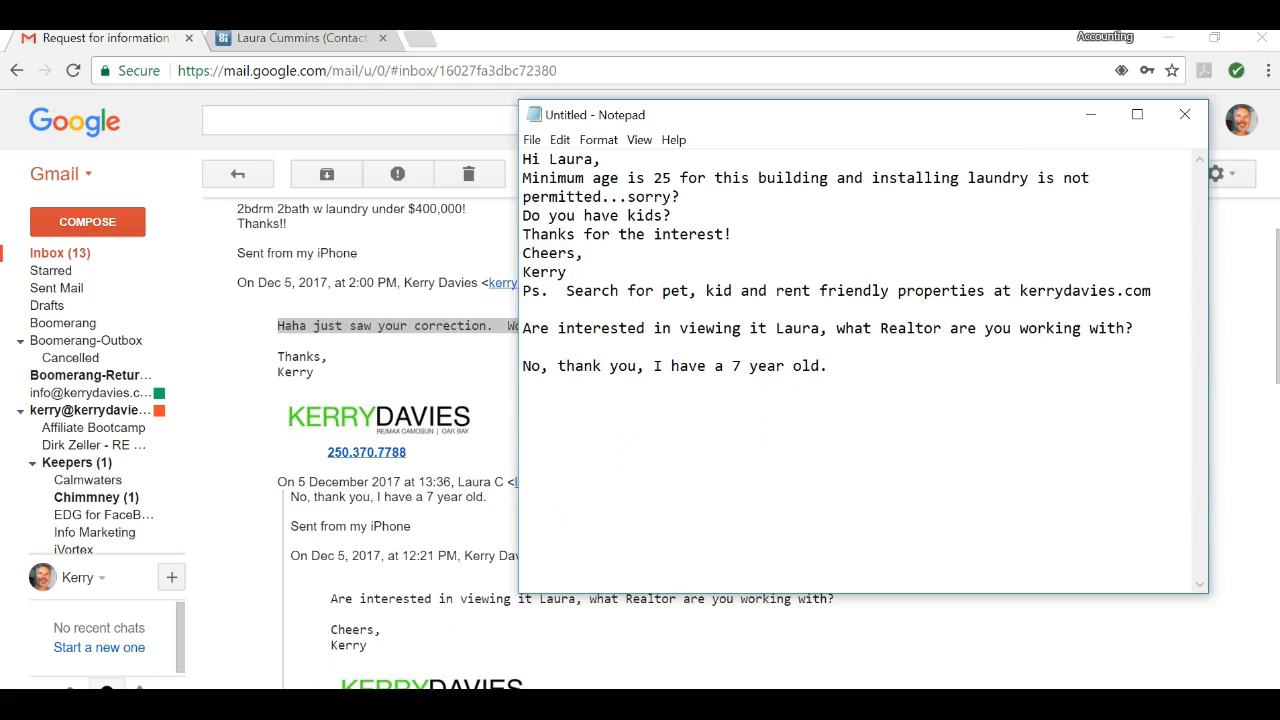
pyautogui.press('Return')
pyautogui.press('Return')
pyautogui.hotkey('ctrl', 'v')
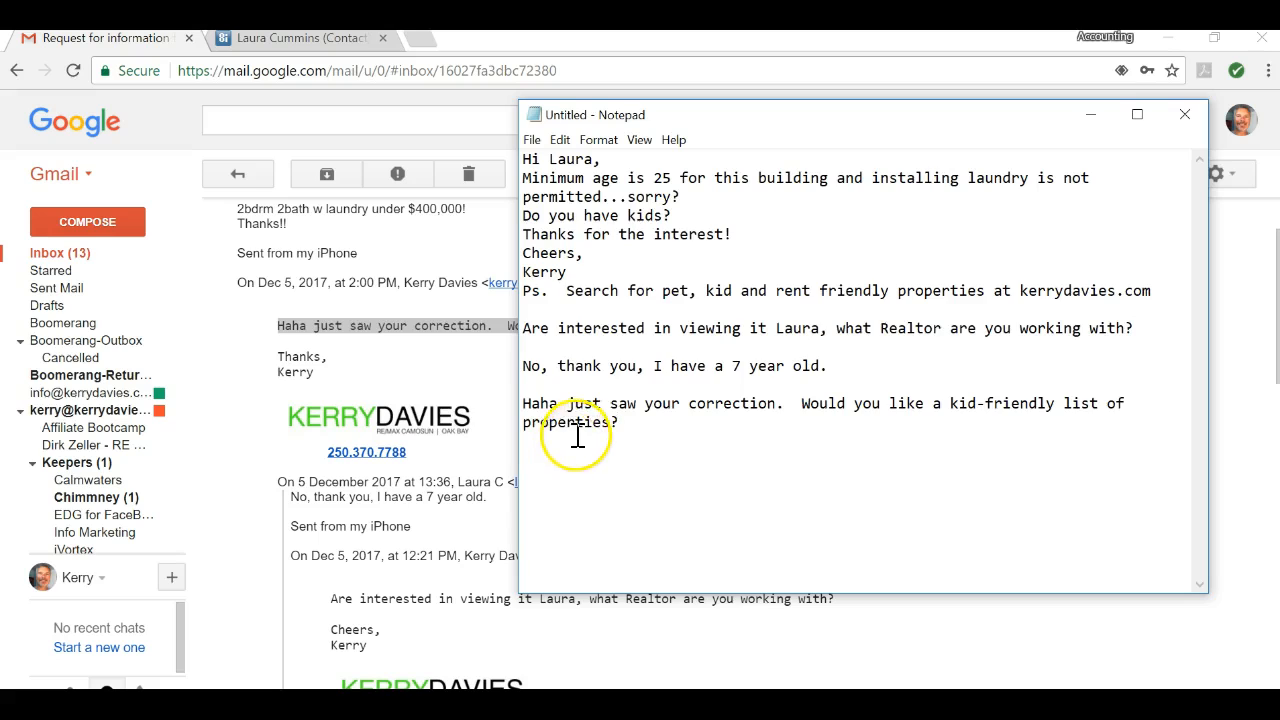
# Step: Append the 2bdrm 2bath request and 'Thanks!!' lines to the note
pyautogui.click(420, 282)
pyautogui.scroll(1, 334, 306)
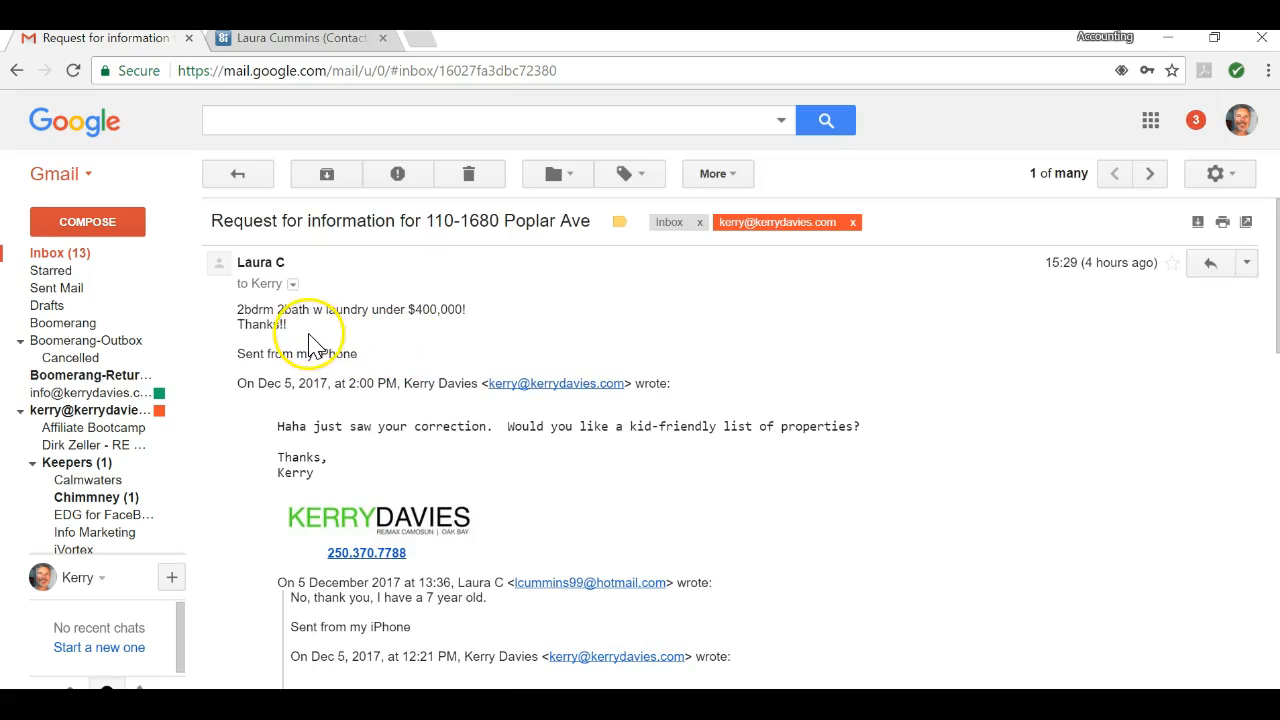
pyautogui.moveTo(310, 340); pyautogui.dragTo(236, 302)
pyautogui.rightClick(252, 312)
pyautogui.click(293, 331)
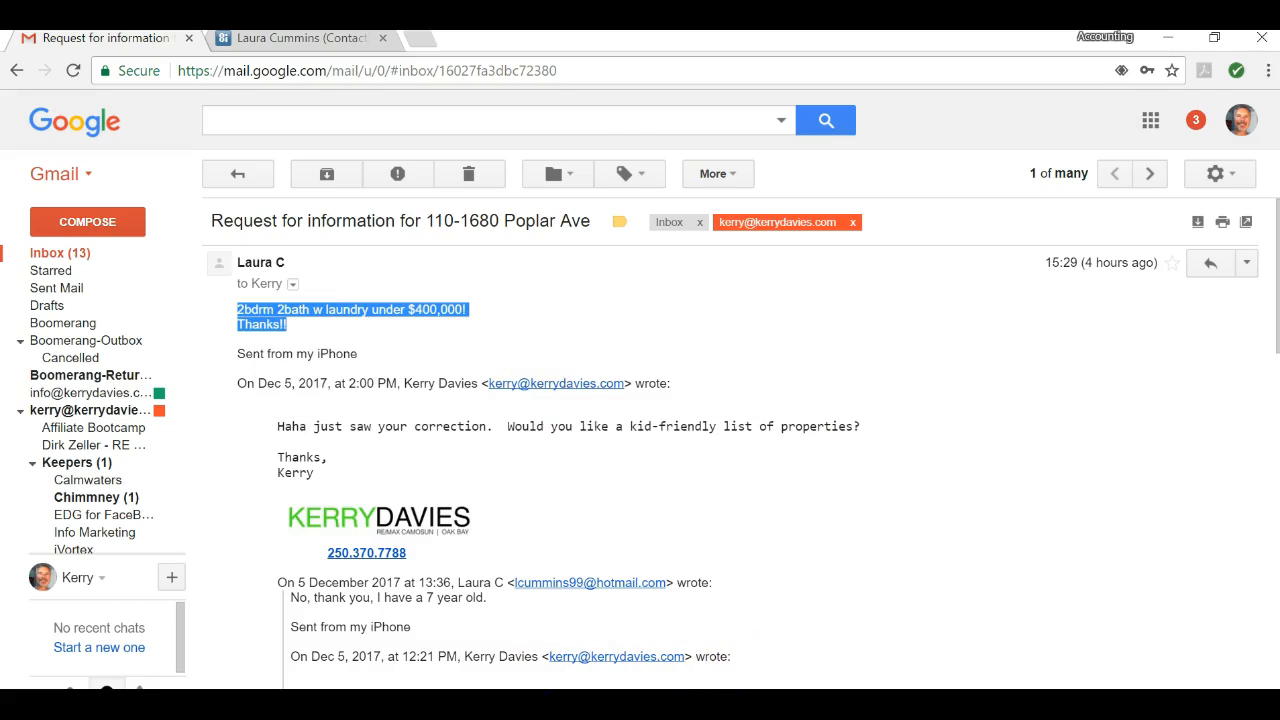
pyautogui.hotkey('alt', 'Tab')
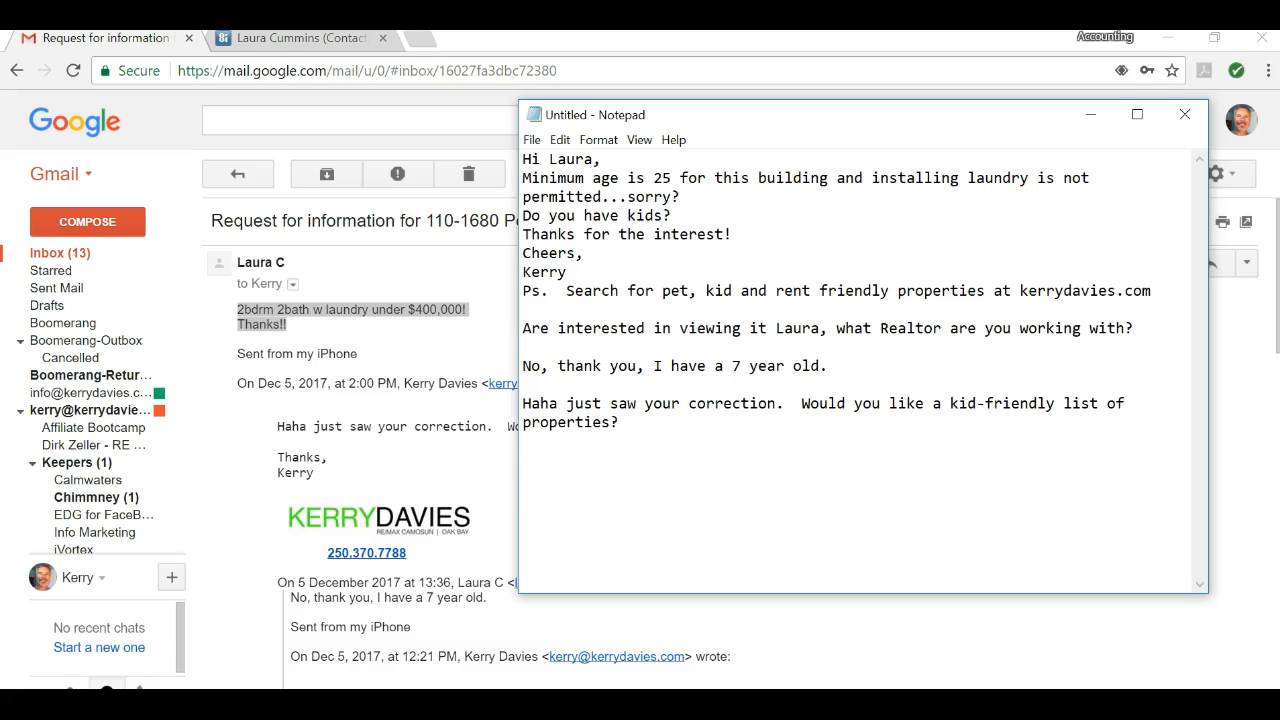
pyautogui.hotkey('ctrl', 'v')
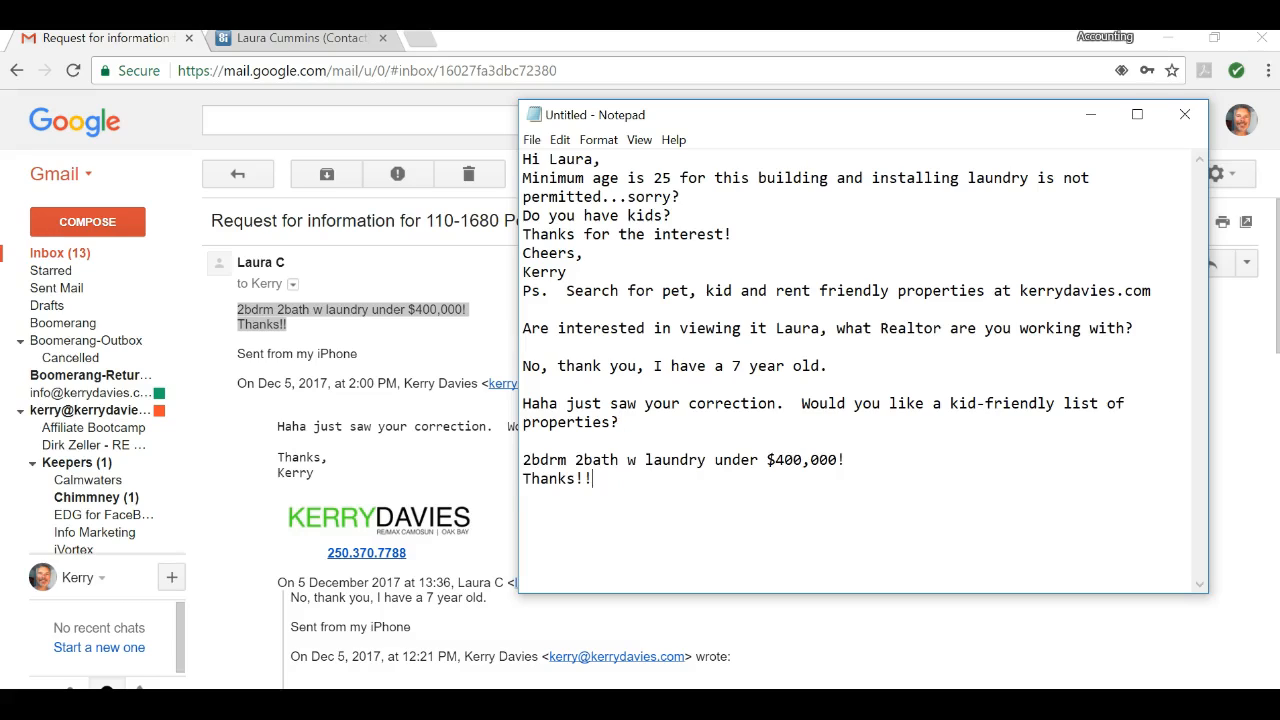
pyautogui.click(116, 42)
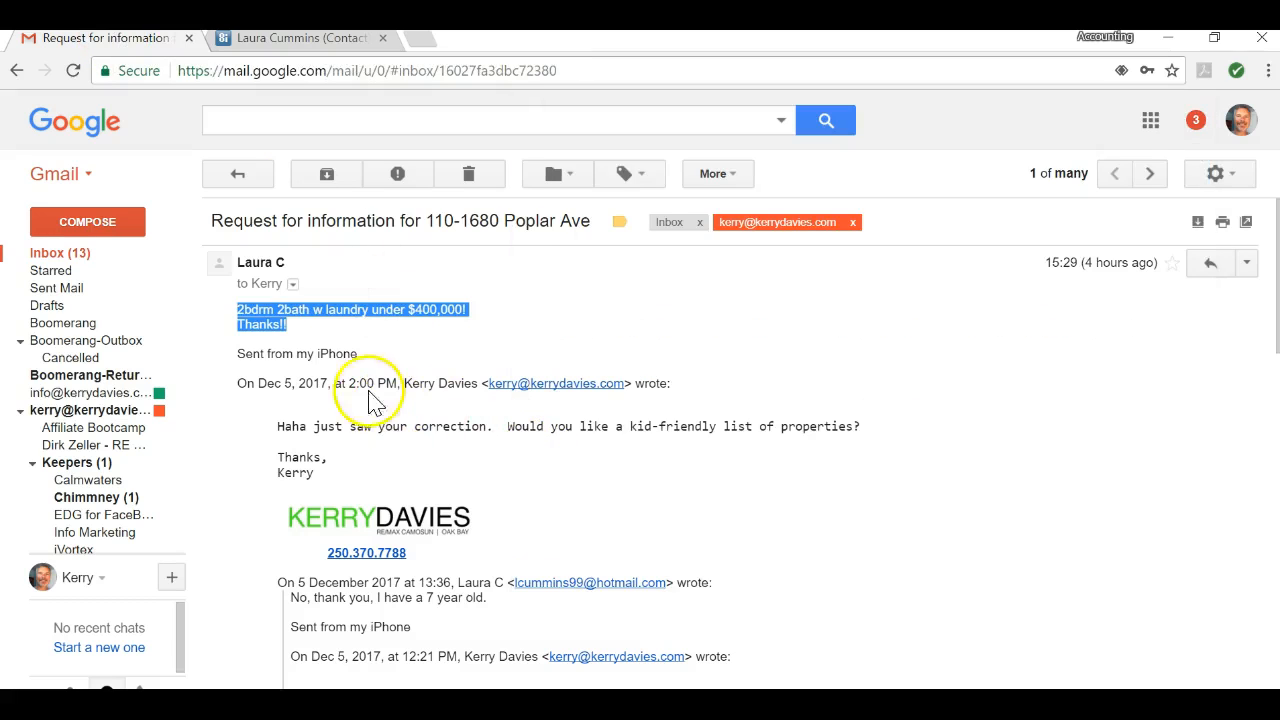
pyautogui.scroll(-3, 680, 365)
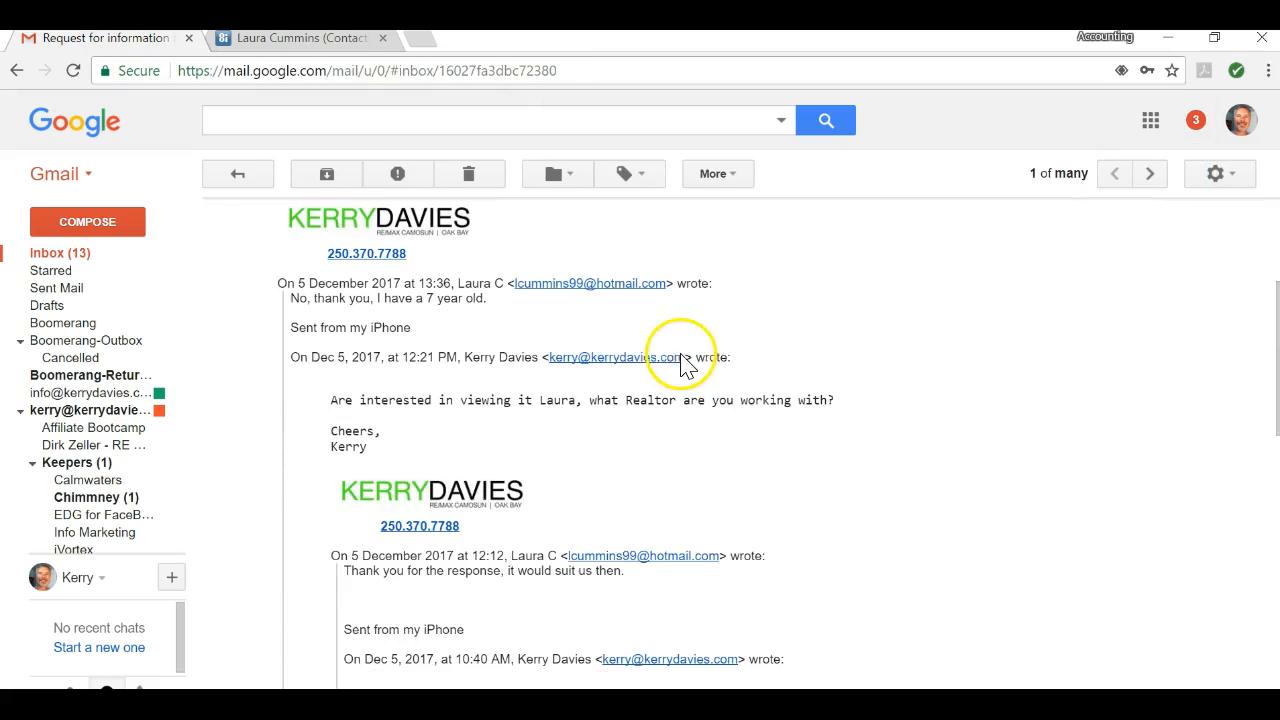
pyautogui.scroll(-5, 700, 440)
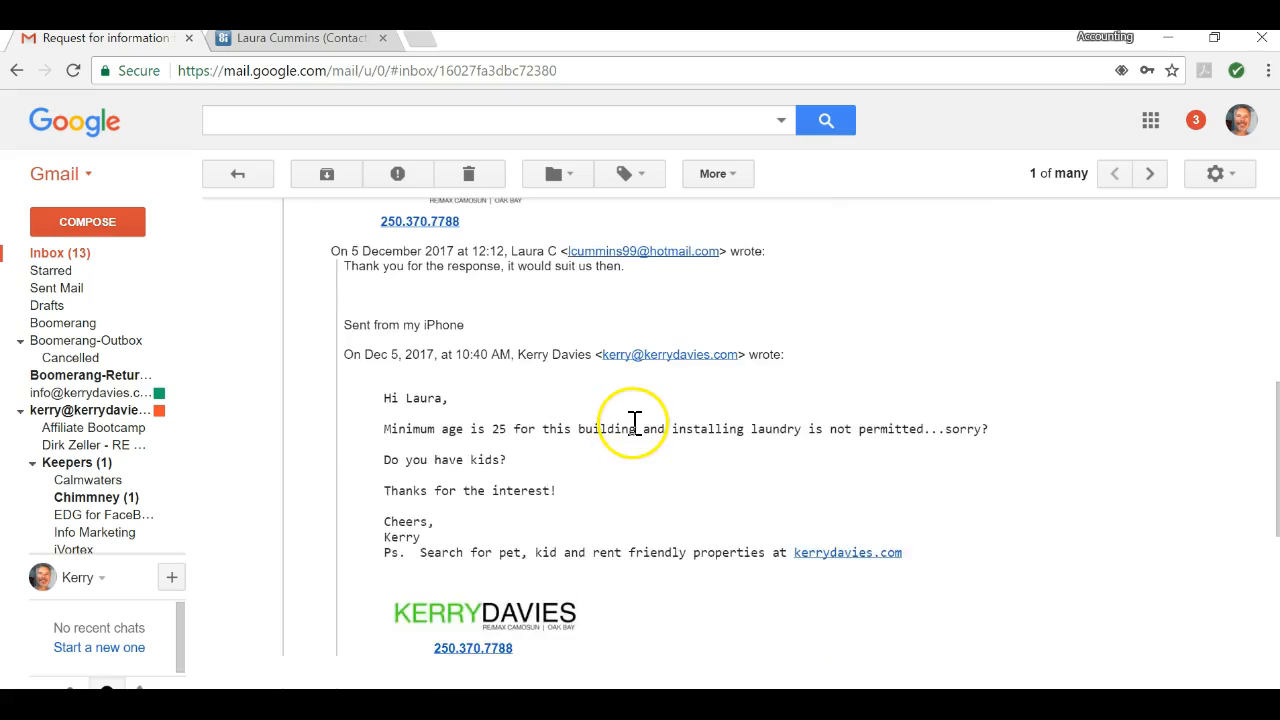
pyautogui.scroll(-1, 634, 425)
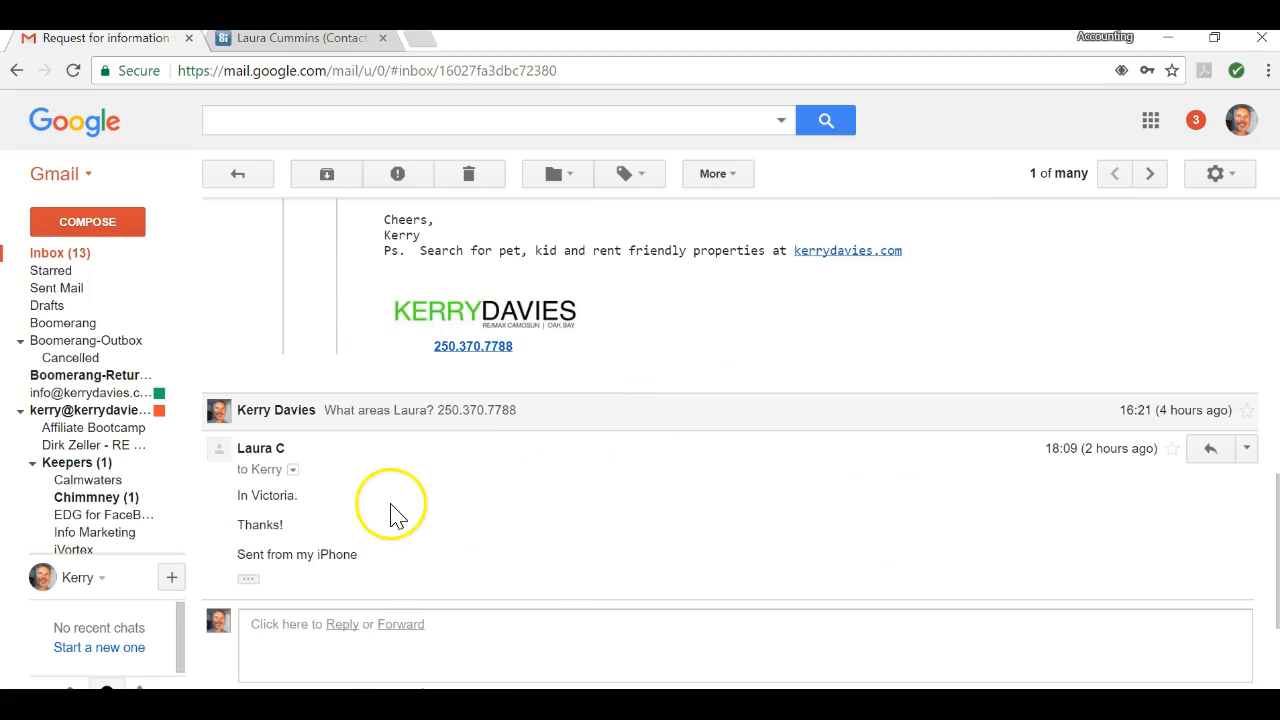
pyautogui.scroll(10, 618, 500)
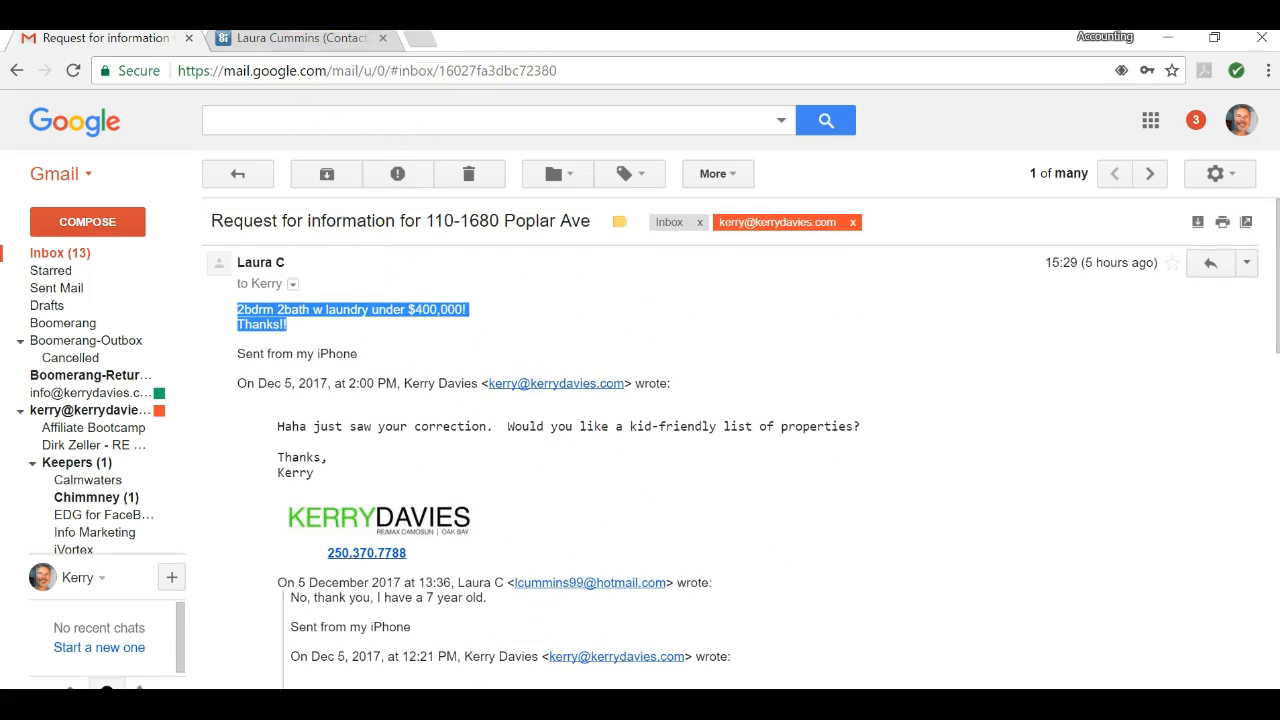
# Step: Cut the entire collected email conversation out of the Notepad note
pyautogui.hotkey('alt', 'Tab')
pyautogui.moveTo(650, 485); pyautogui.dragTo(537, 137)
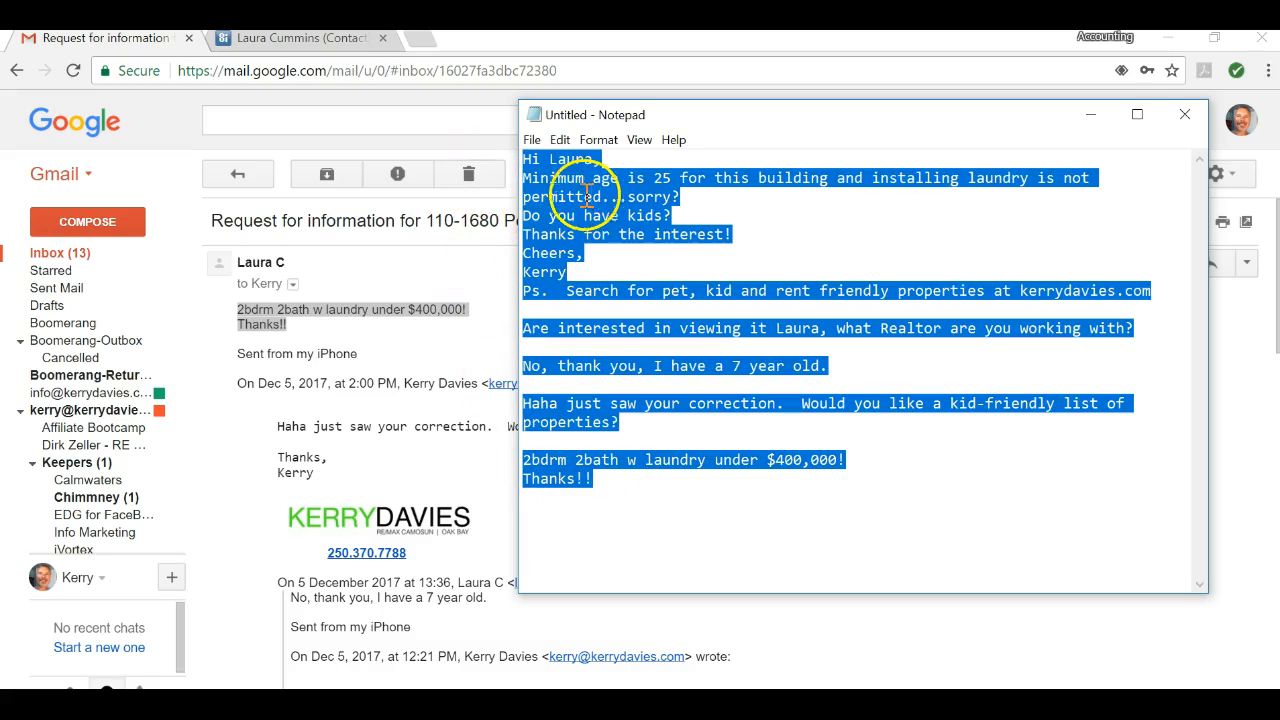
pyautogui.rightClick(580, 197)
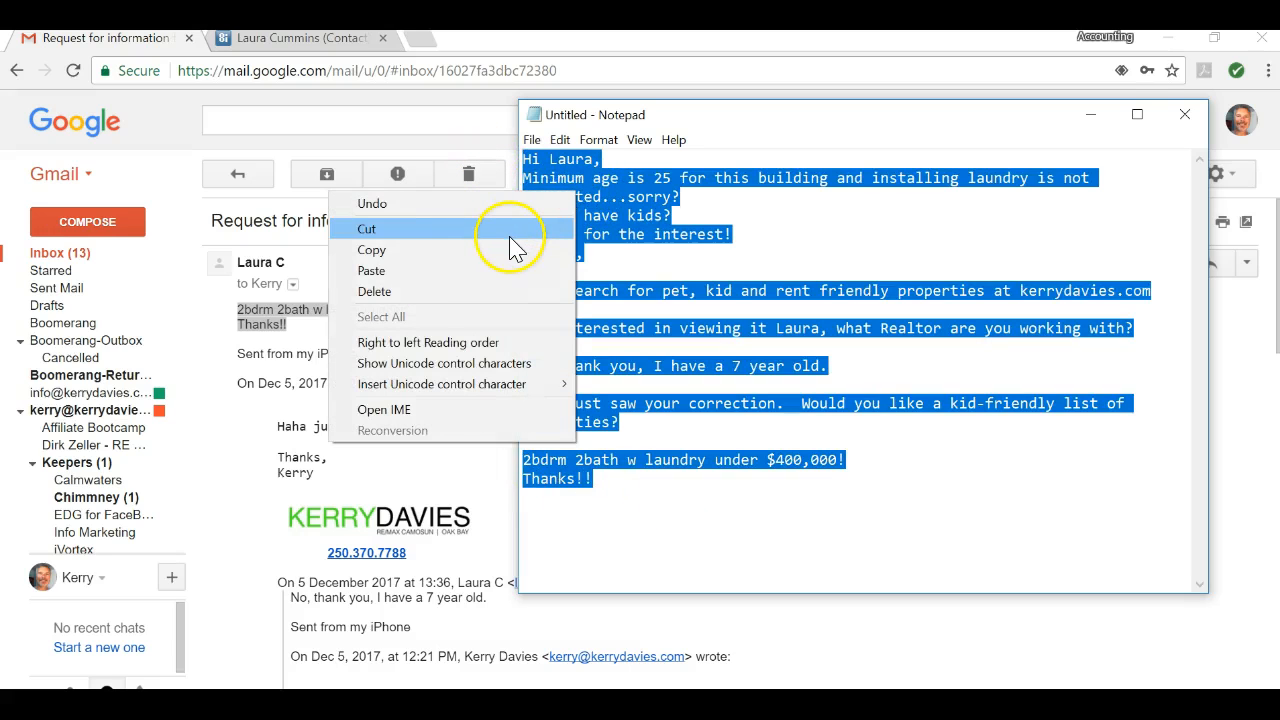
pyautogui.click(509, 229)
# Step: Paste the conversation into a New Note on the contact's record and save it
pyautogui.click(298, 40)
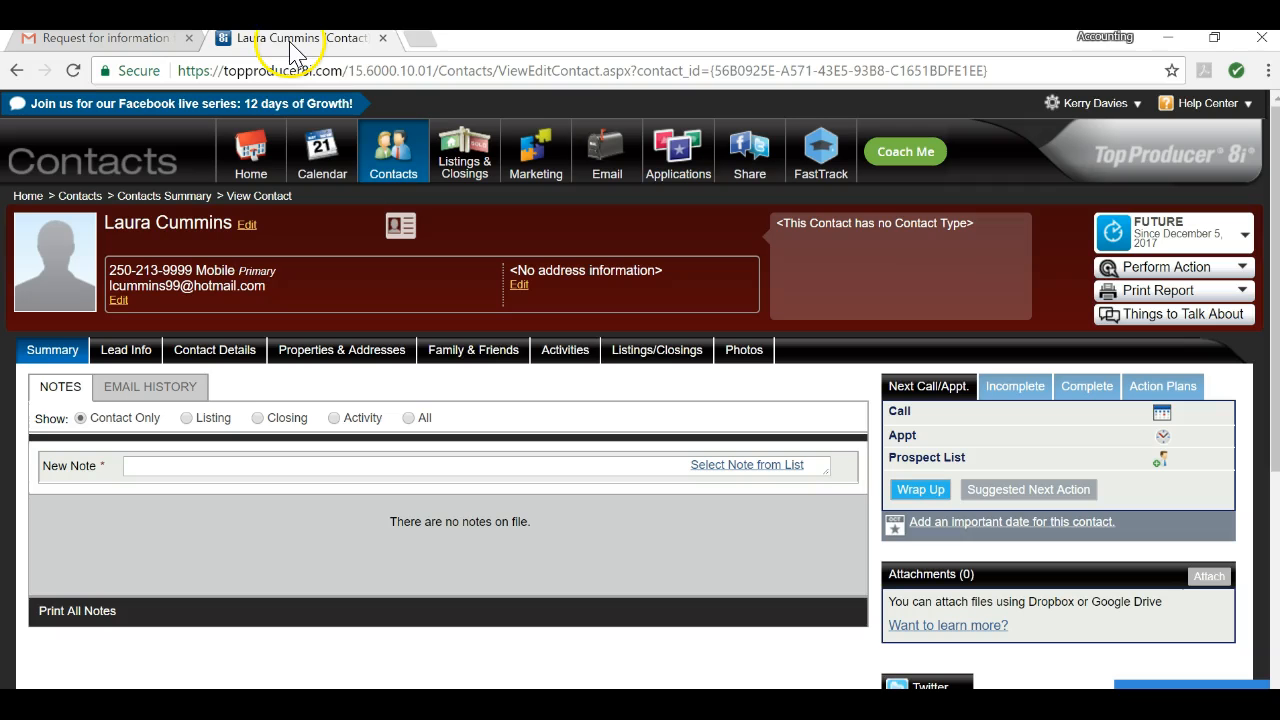
pyautogui.click(152, 466)
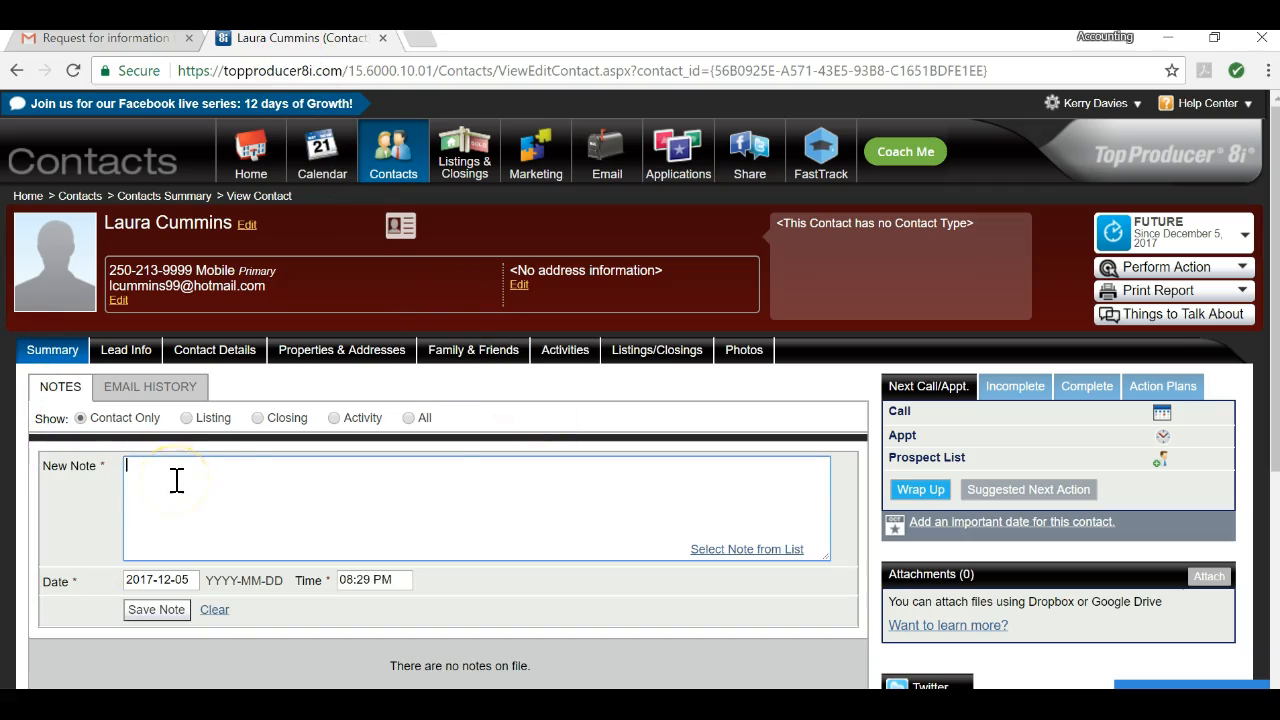
pyautogui.hotkey('ctrl', 'v')
pyautogui.scroll(3, 198, 482)
pyautogui.scroll(-3, 201, 474)
pyautogui.click(156, 609)
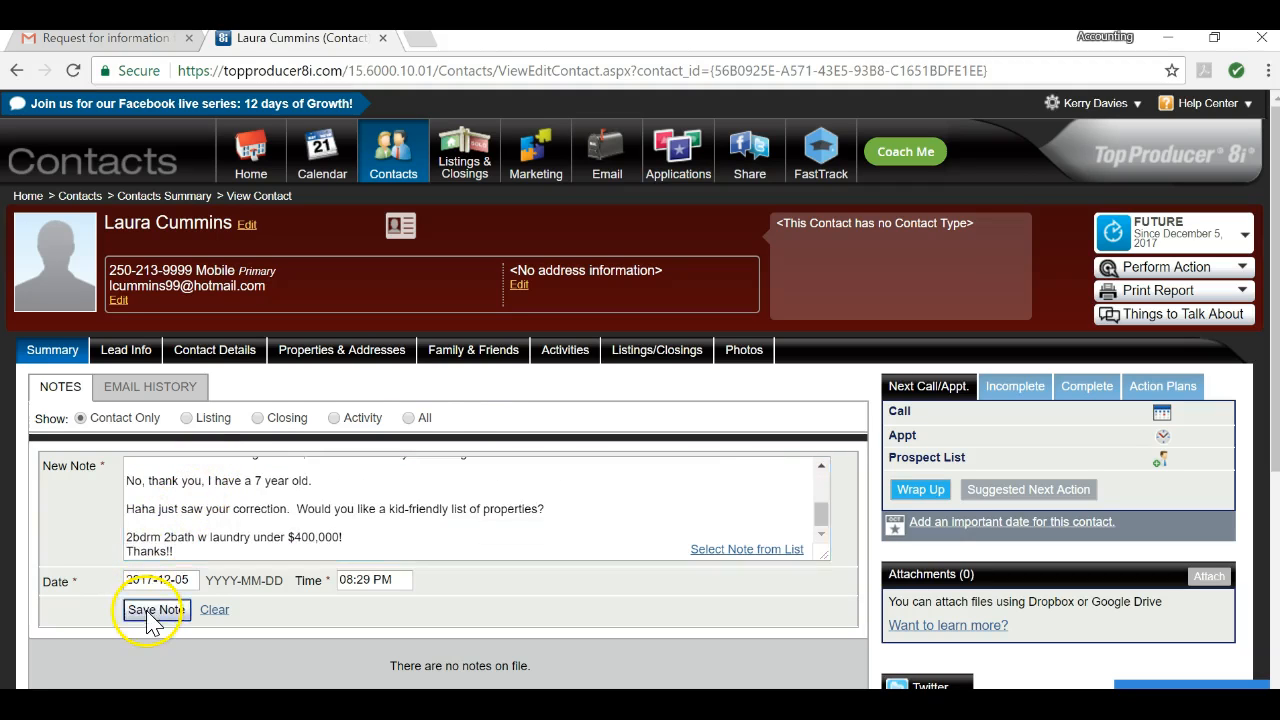
pyautogui.scroll(-2, 380, 560)
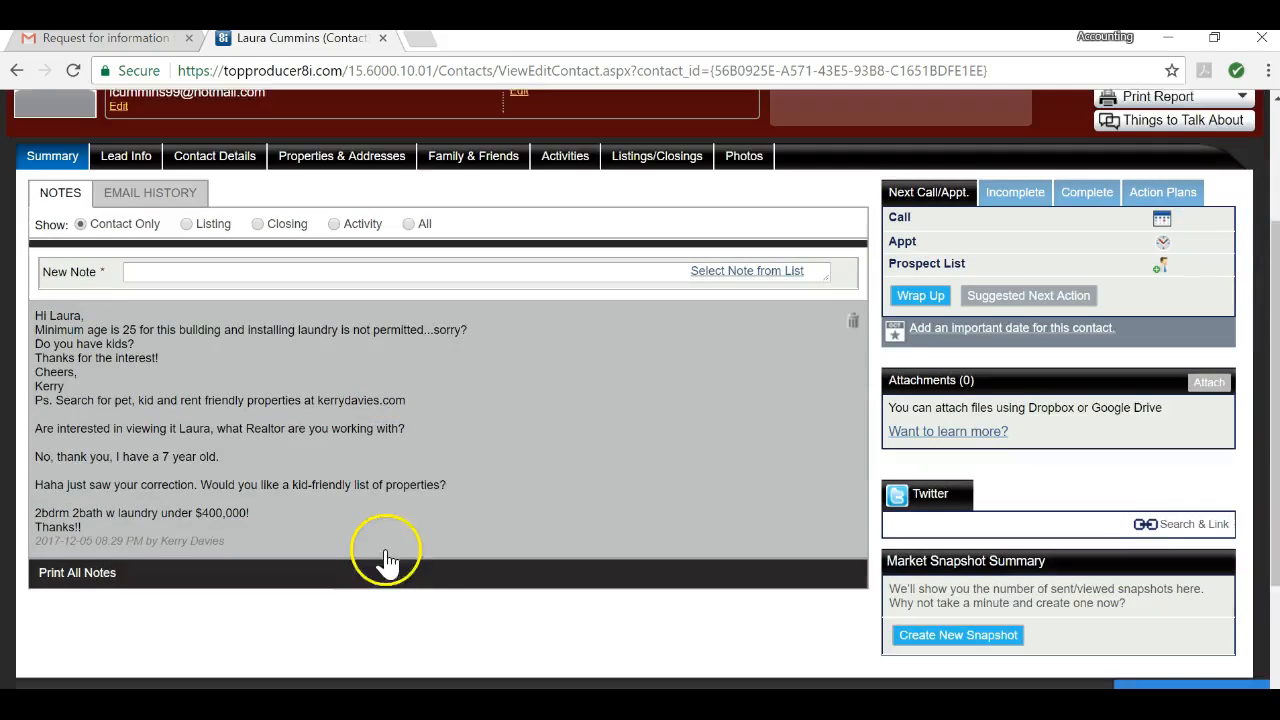
pyautogui.scroll(2, 472, 462)
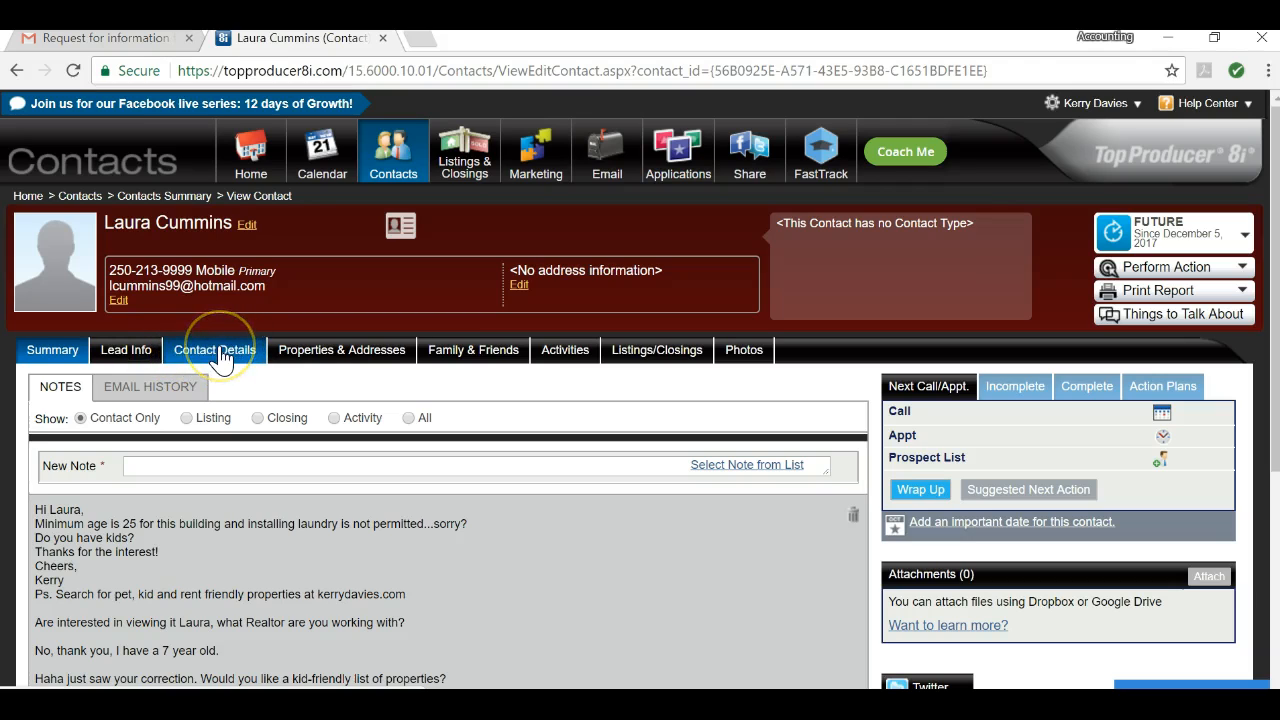
# Step: On the Lead Info tab, edit lead management, set Lead Type to Buyer, and browse the Source options
pyautogui.click(133, 357)
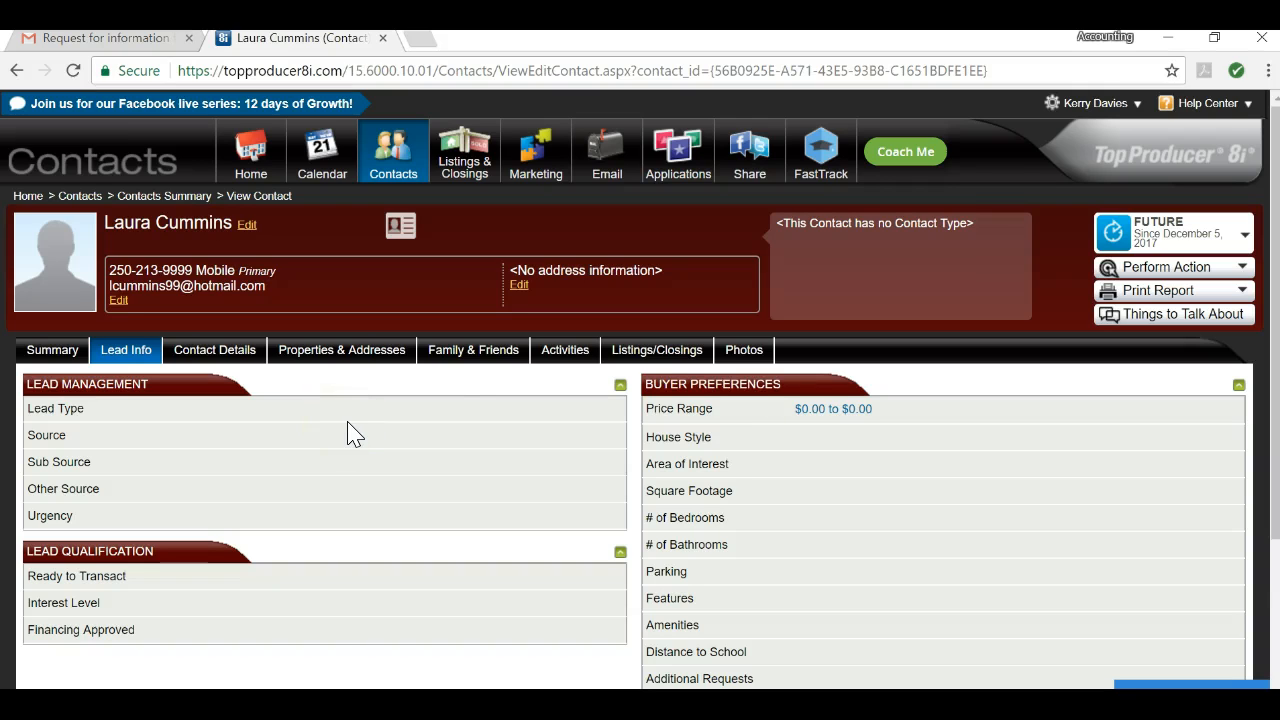
pyautogui.click(322, 417)
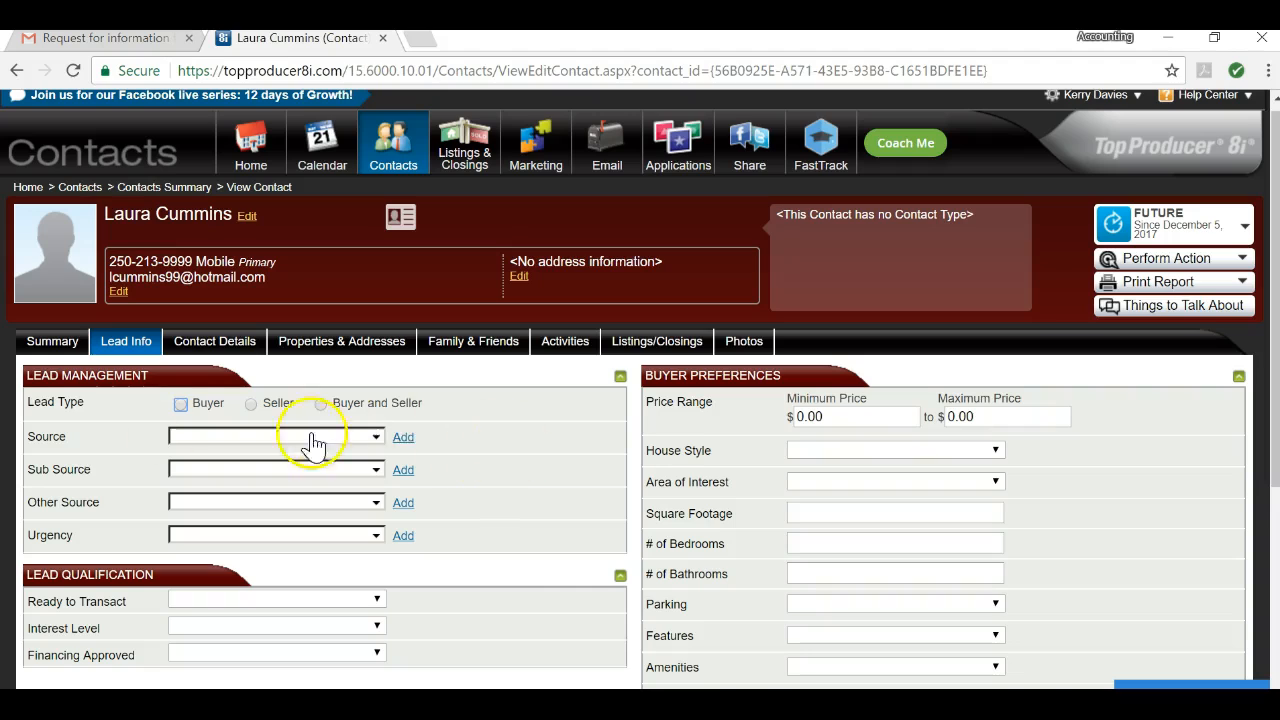
pyautogui.click(181, 405)
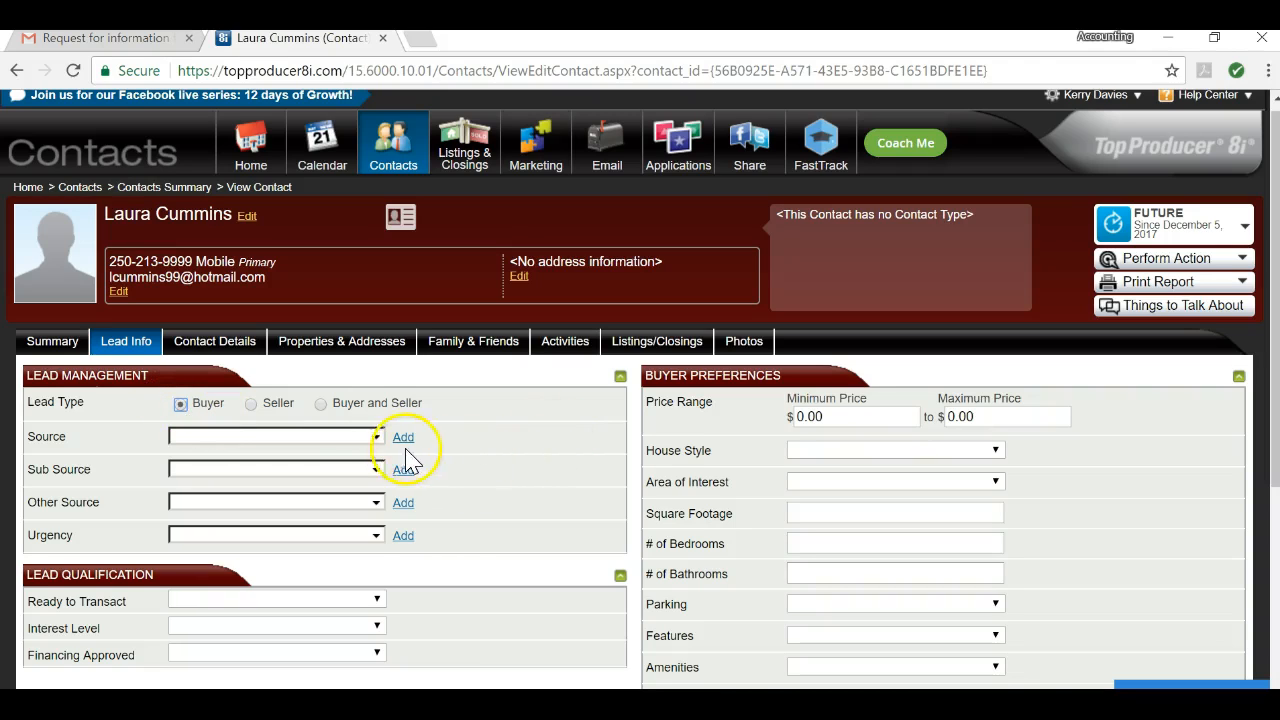
pyautogui.click(376, 440)
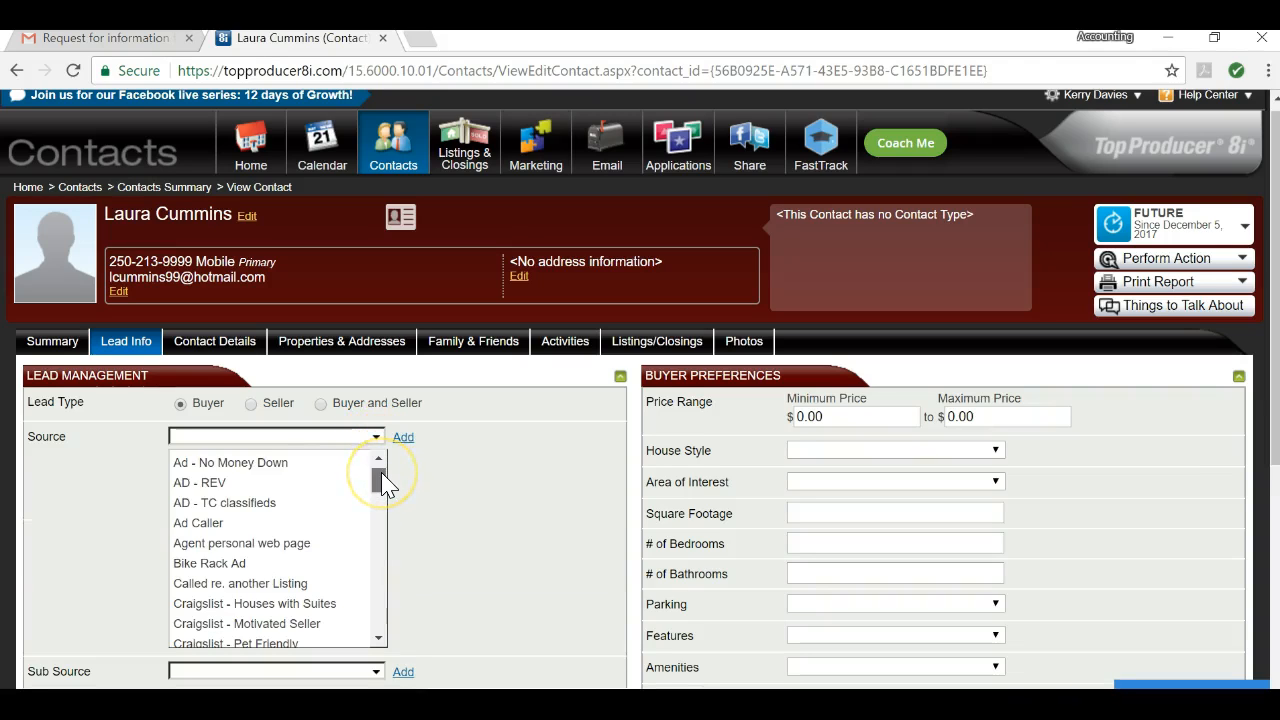
pyautogui.moveTo(383, 485); pyautogui.dragTo(417, 543)
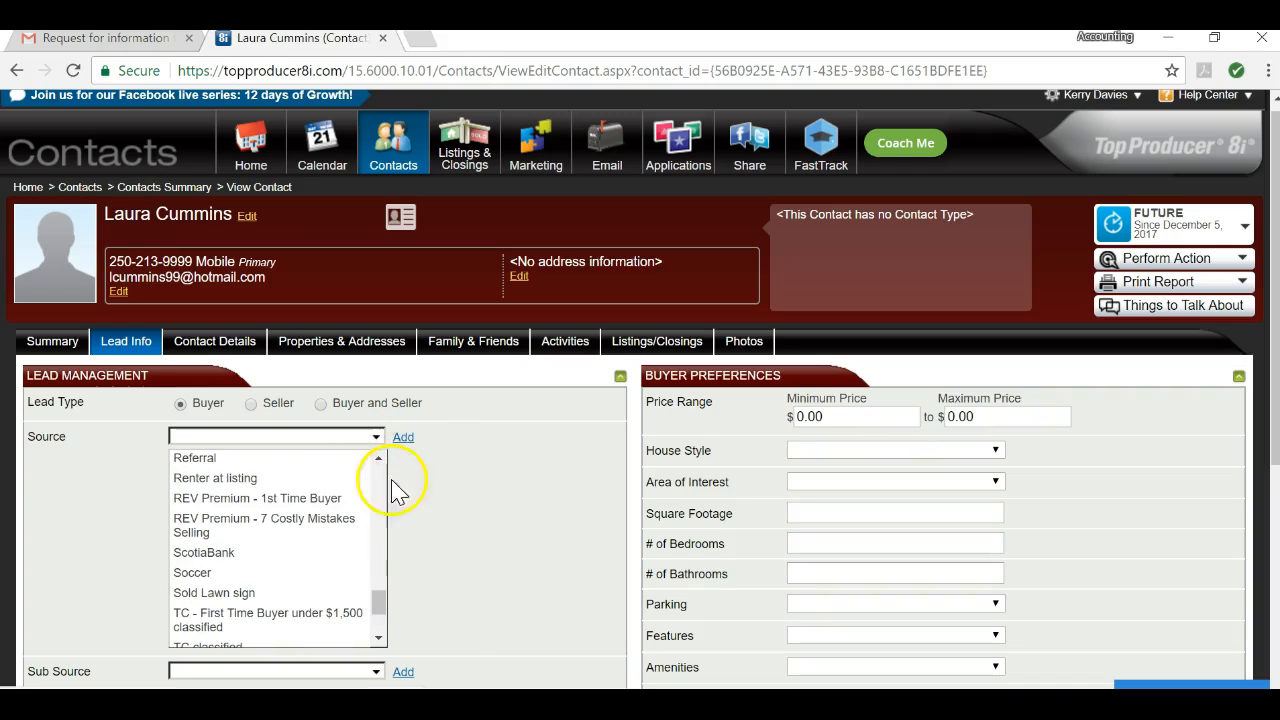
pyautogui.moveTo(380, 607)
pyautogui.mouseDown()
pyautogui.moveTo(389, 628)
pyautogui.moveTo(396, 594)
pyautogui.mouseUp()
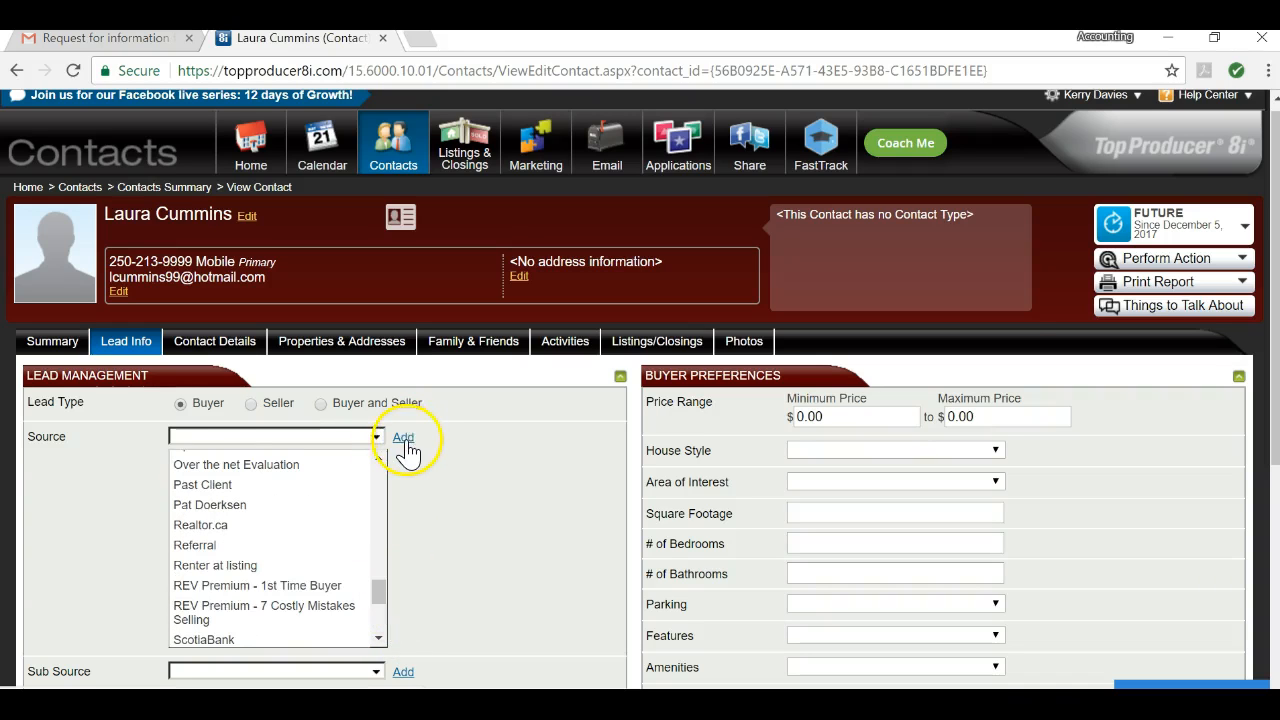
# Step: Add a new lead source named 'RealFoto - UPlist'
pyautogui.click(405, 439)
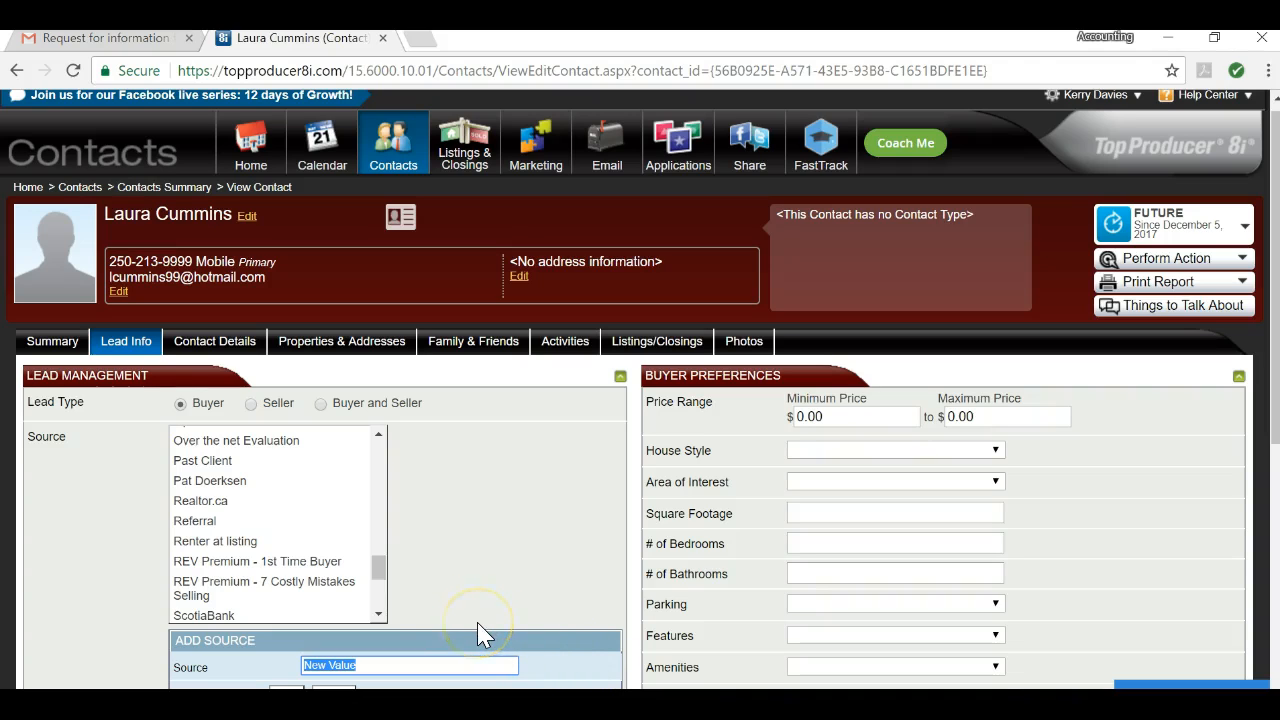
pyautogui.write('R')
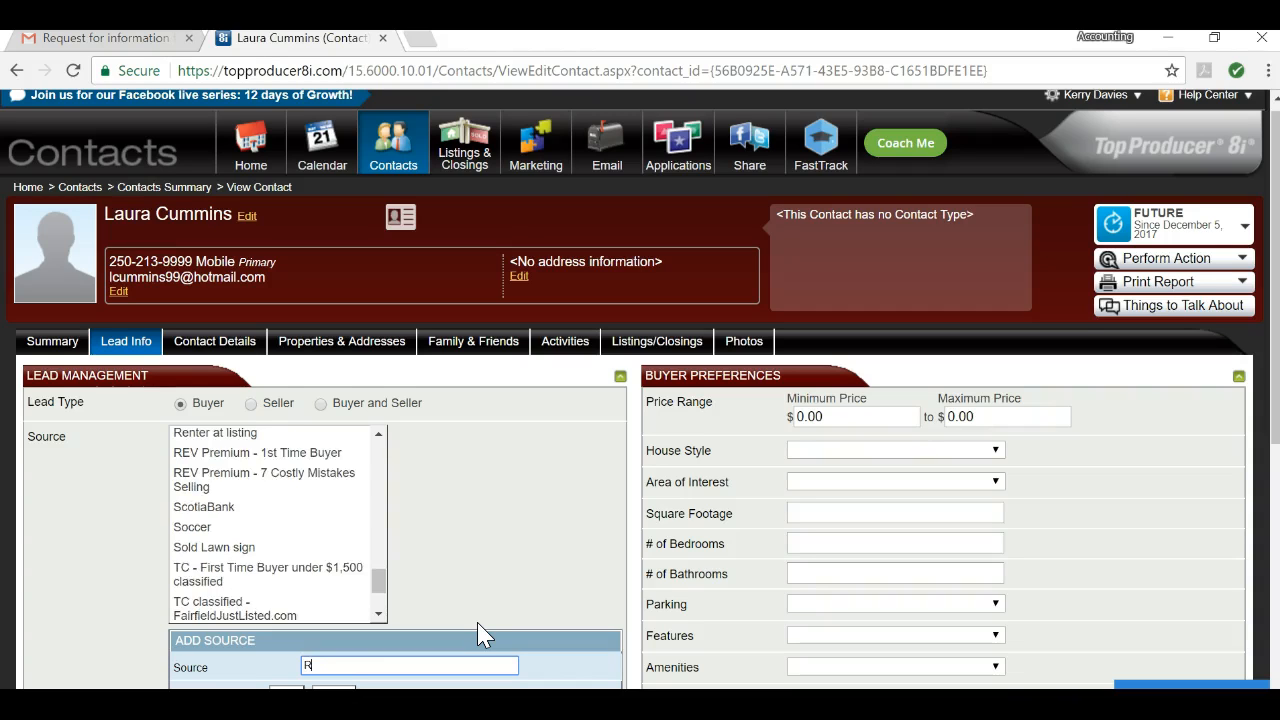
pyautogui.write('eal')
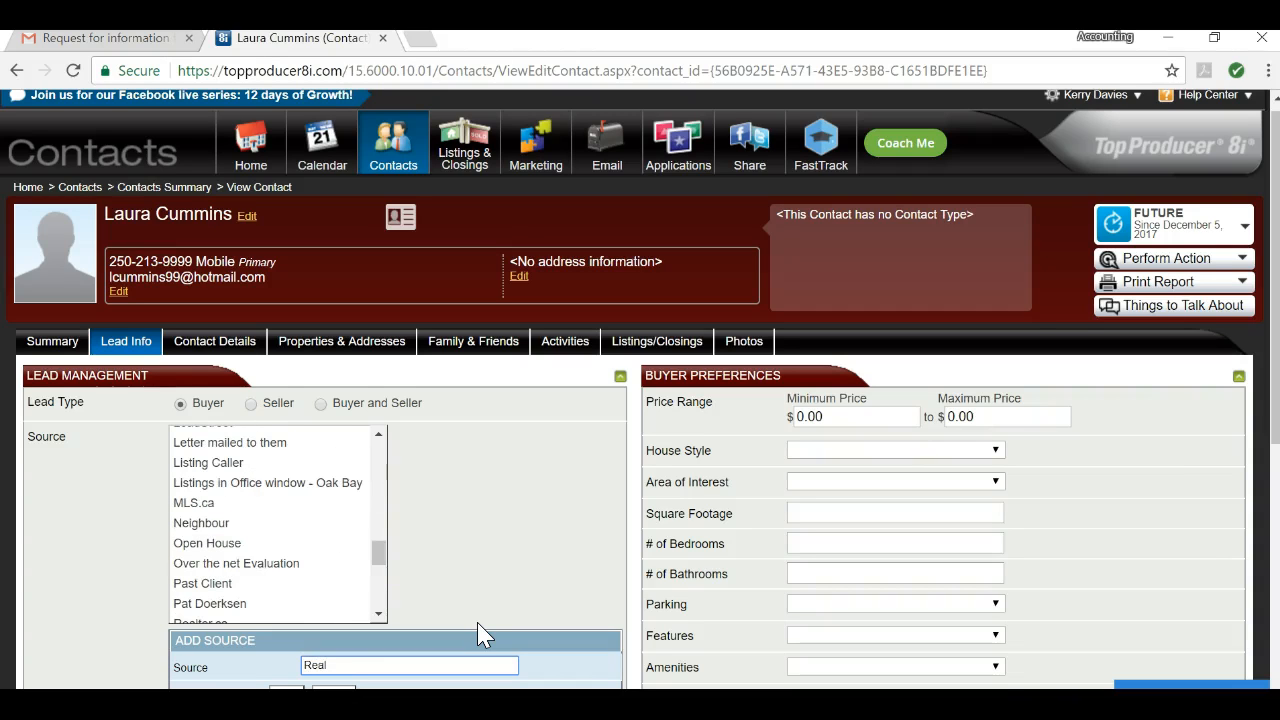
pyautogui.write('Foto')
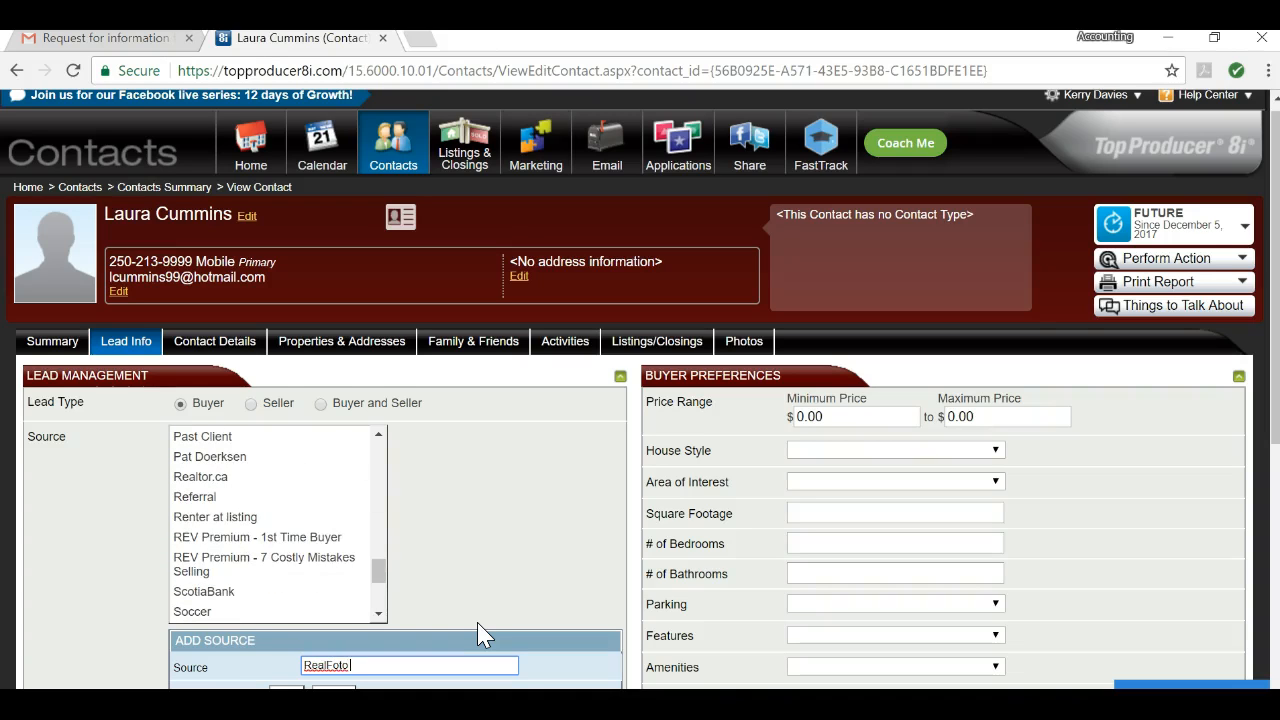
pyautogui.write('- UP')
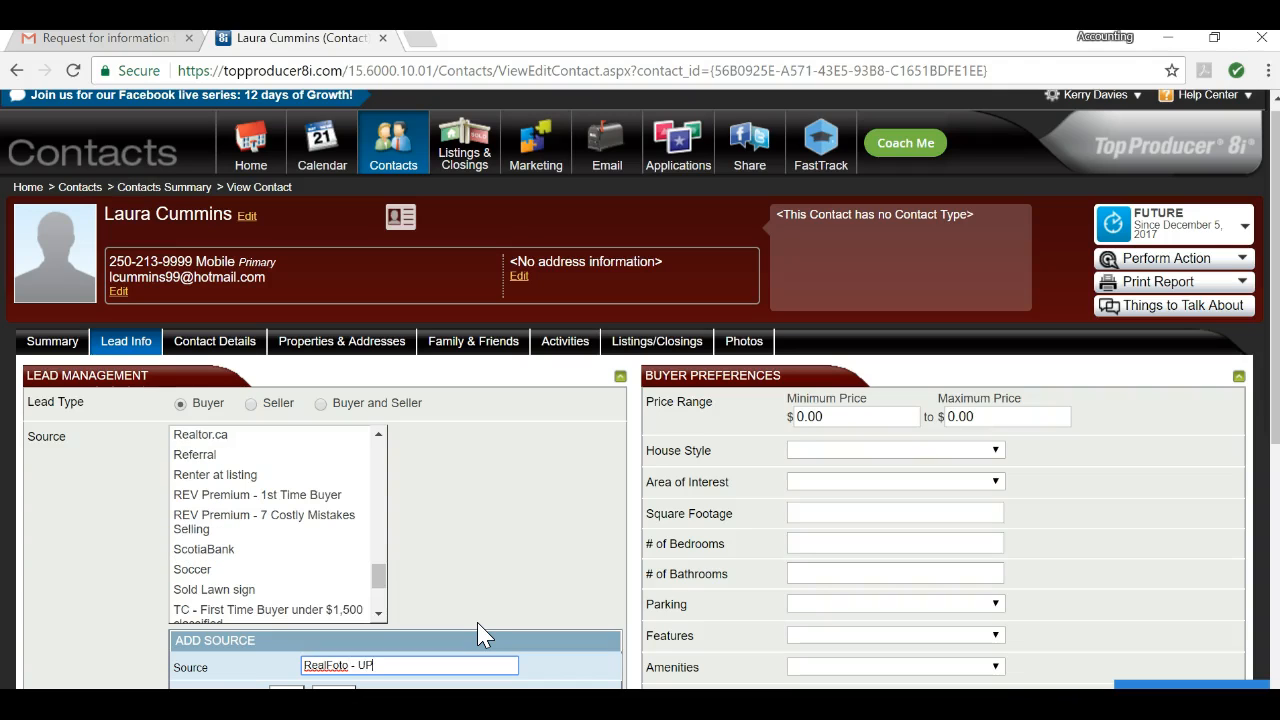
pyautogui.write('list')
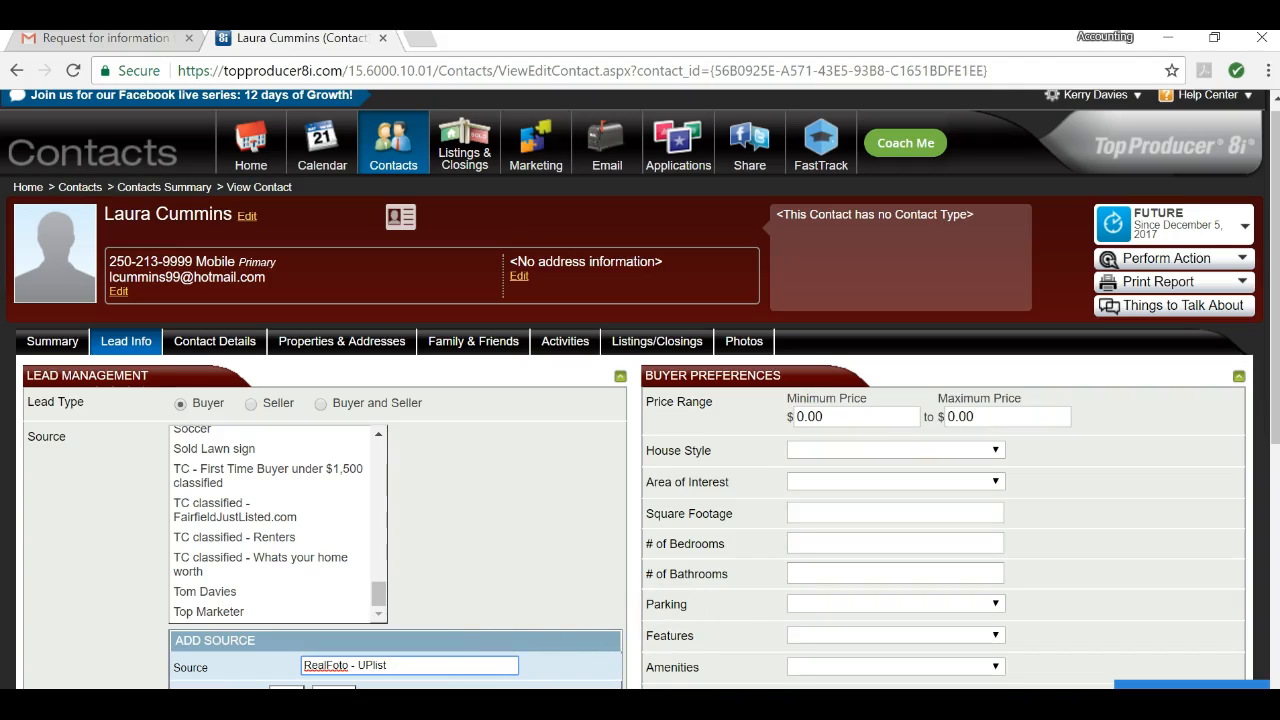
pyautogui.press('Tab')
pyautogui.press('Return')
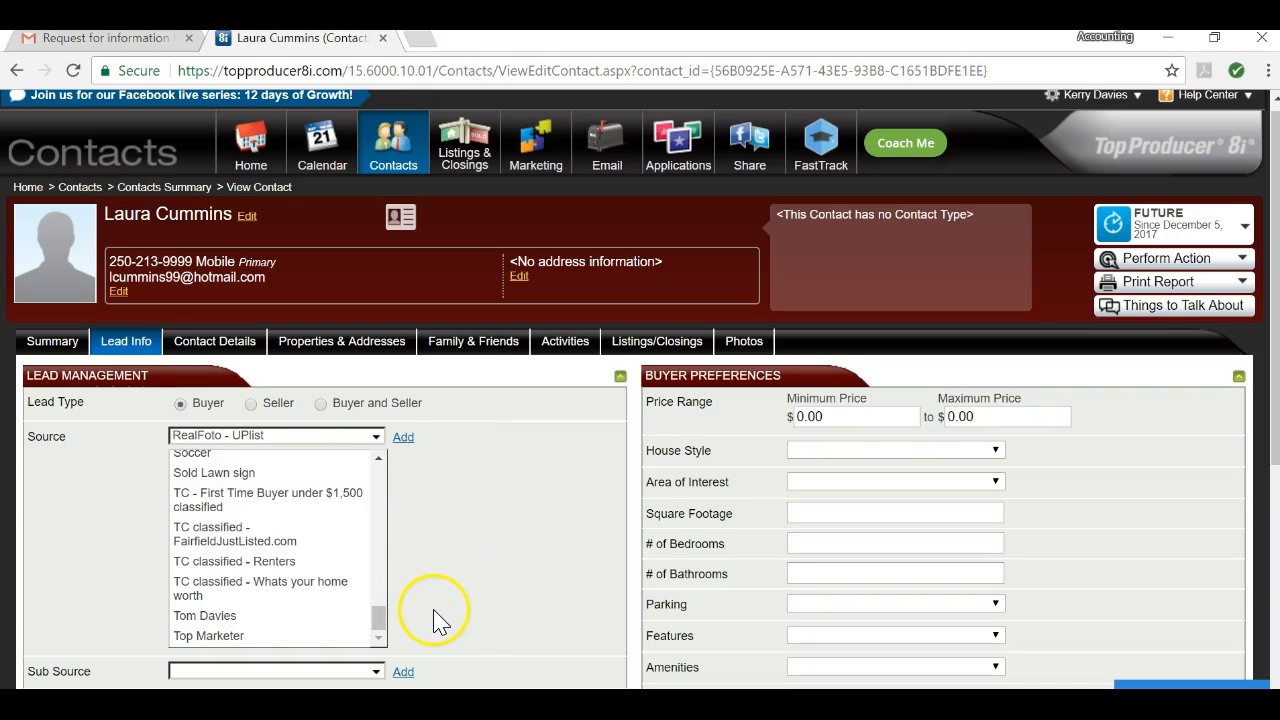
# Step: Choose Listing Caller as the sub source and save the lead info
pyautogui.scroll(-3, 457, 591)
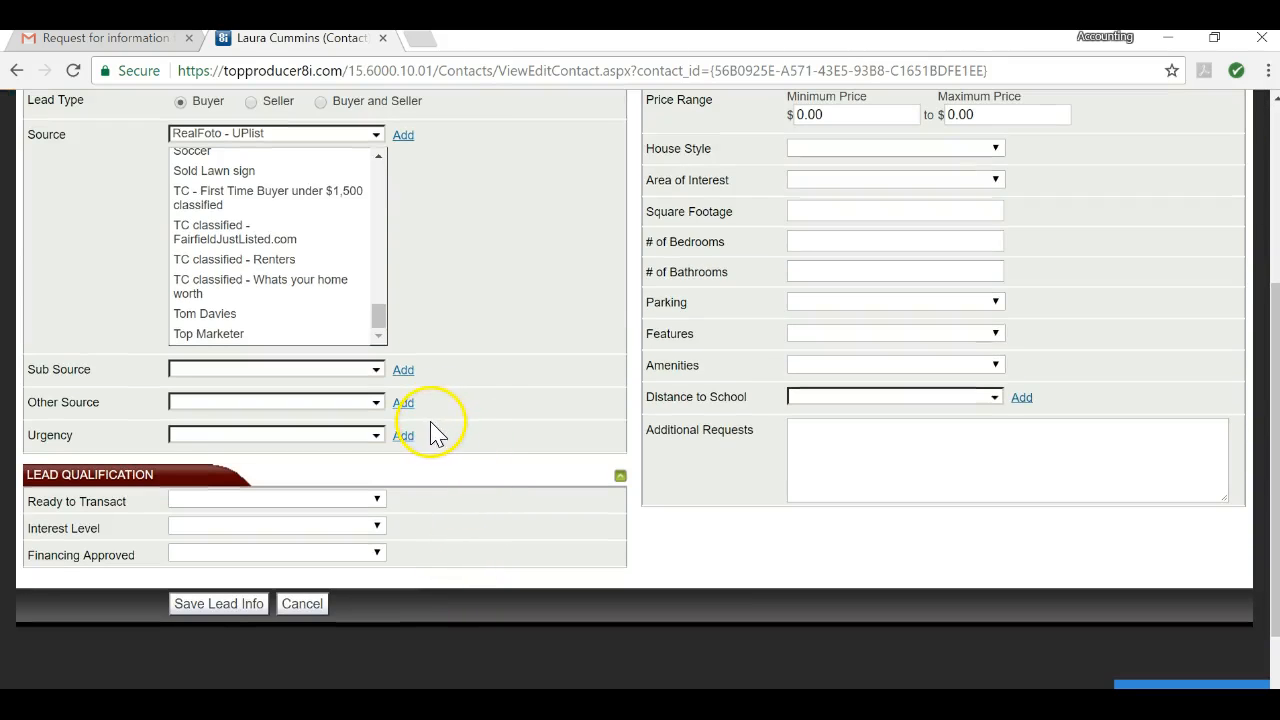
pyautogui.click(376, 371)
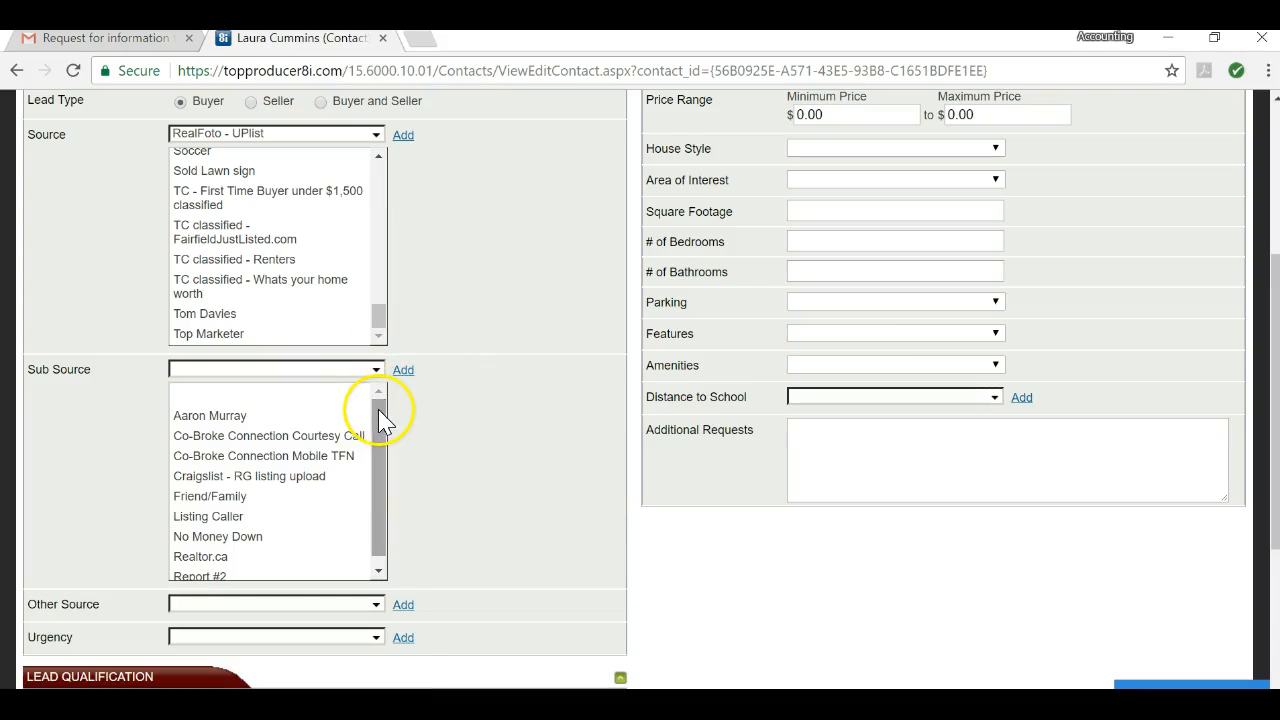
pyautogui.click(289, 516)
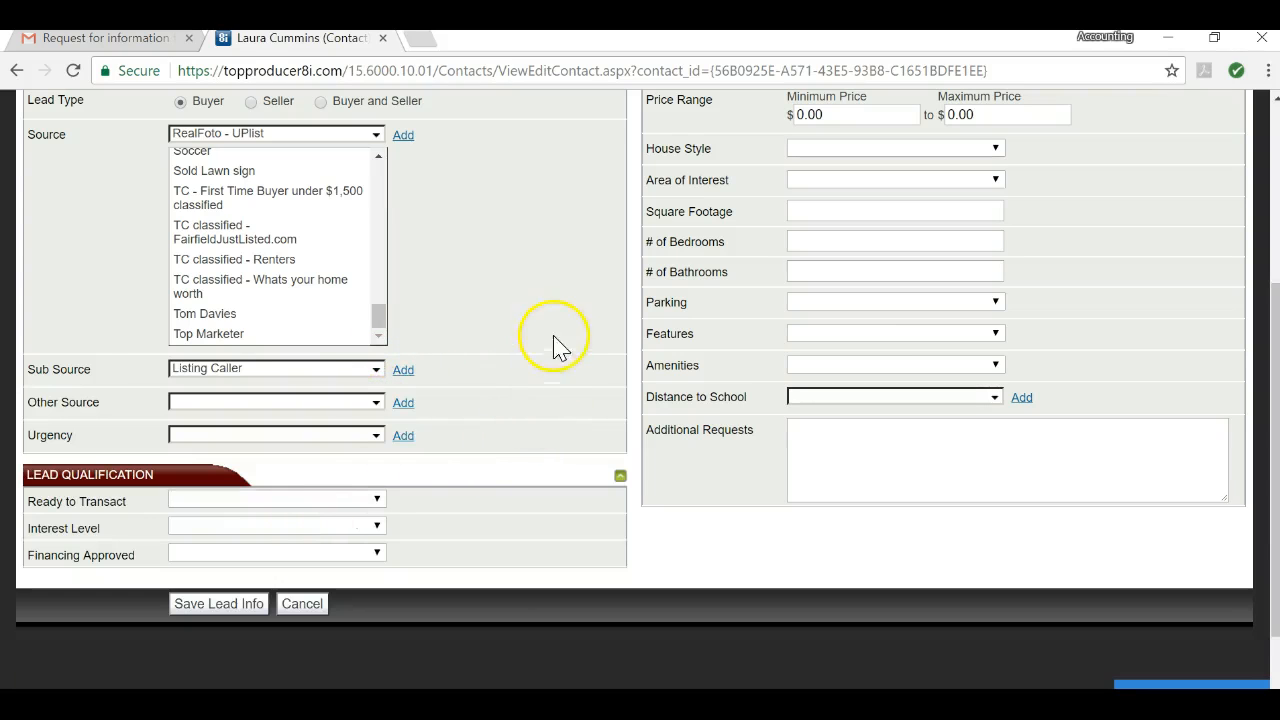
pyautogui.click(229, 606)
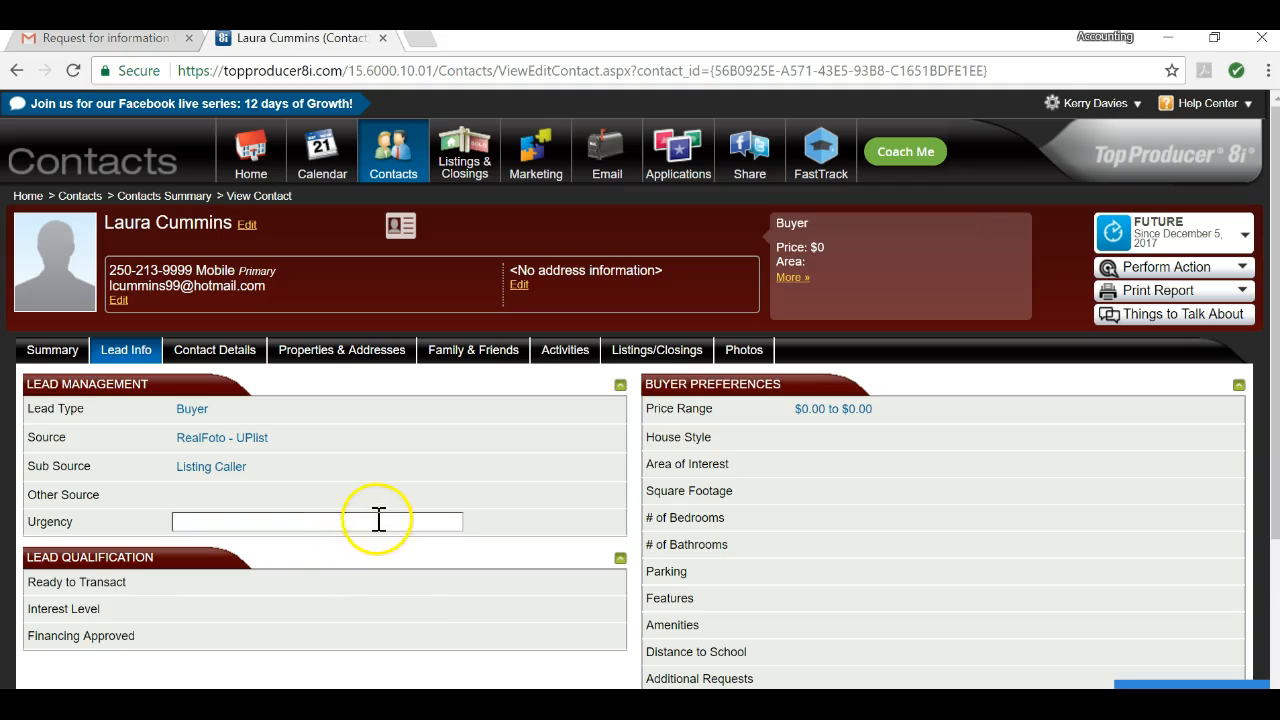
pyautogui.scroll(-3, 414, 440)
pyautogui.scroll(3, 334, 425)
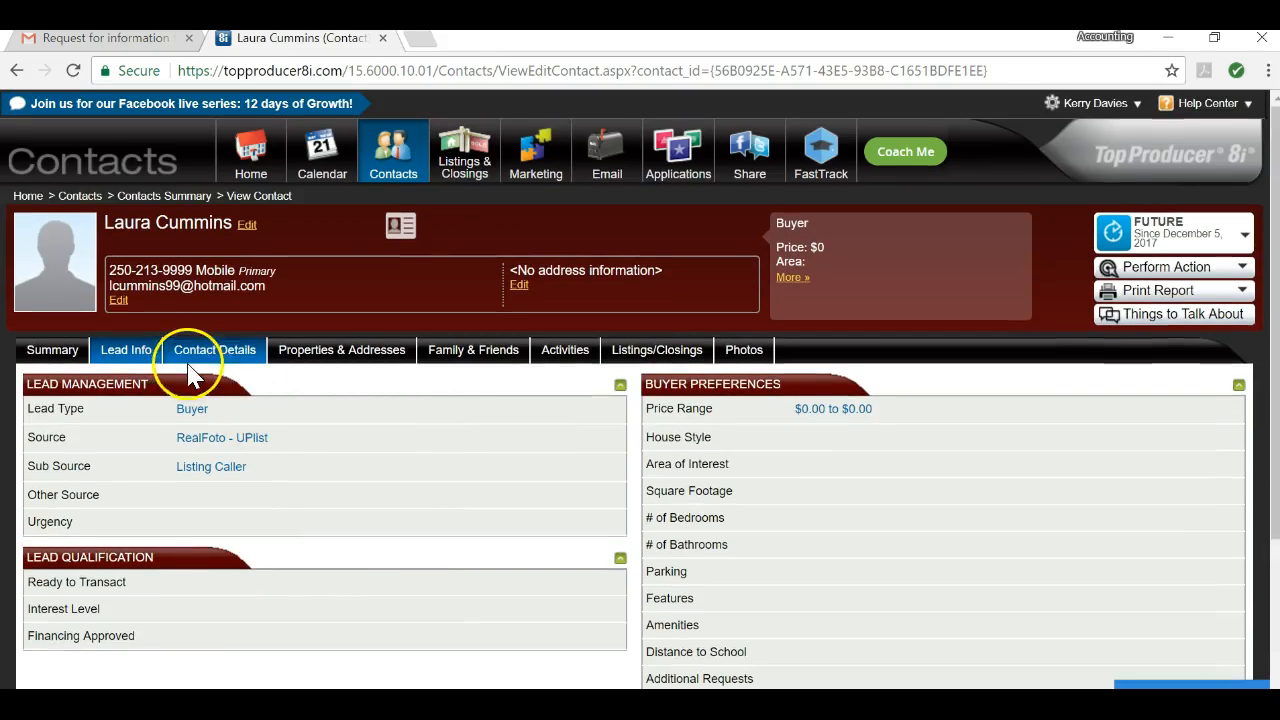
# Step: Review the Contact Details tab, then switch to Activities, which lists no activities yet
pyautogui.click(203, 360)
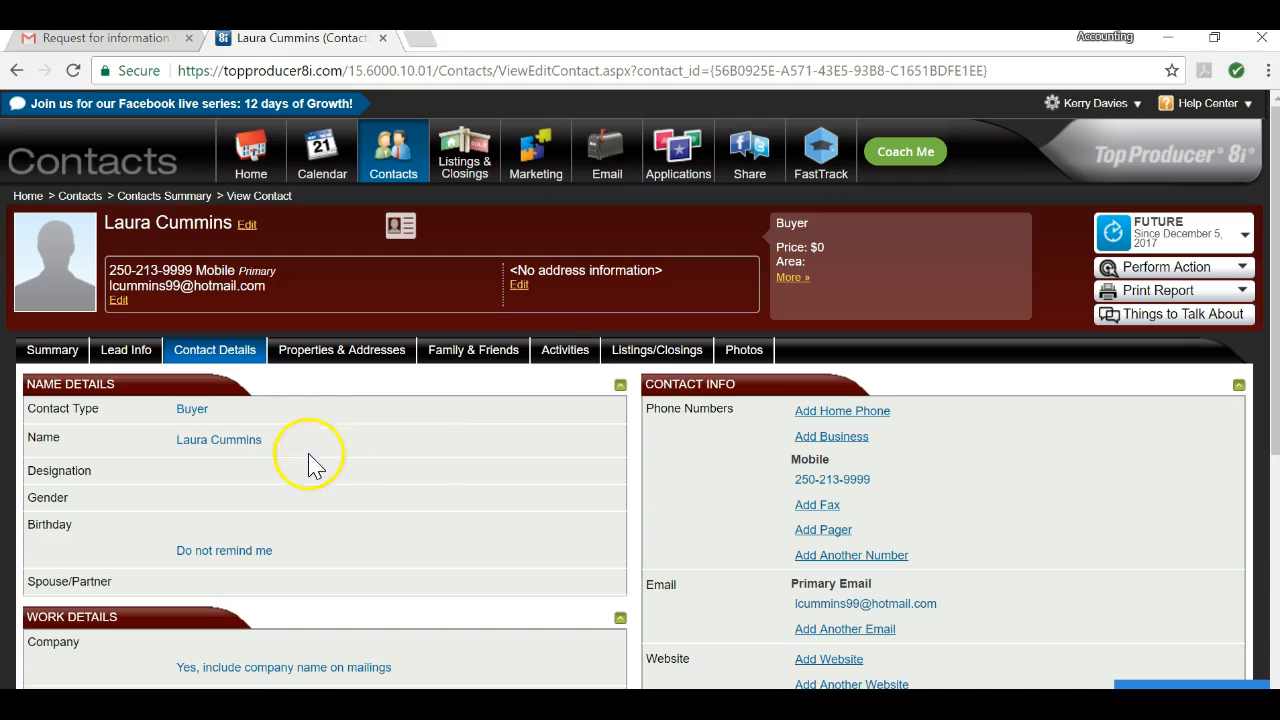
pyautogui.scroll(-1, 452, 497)
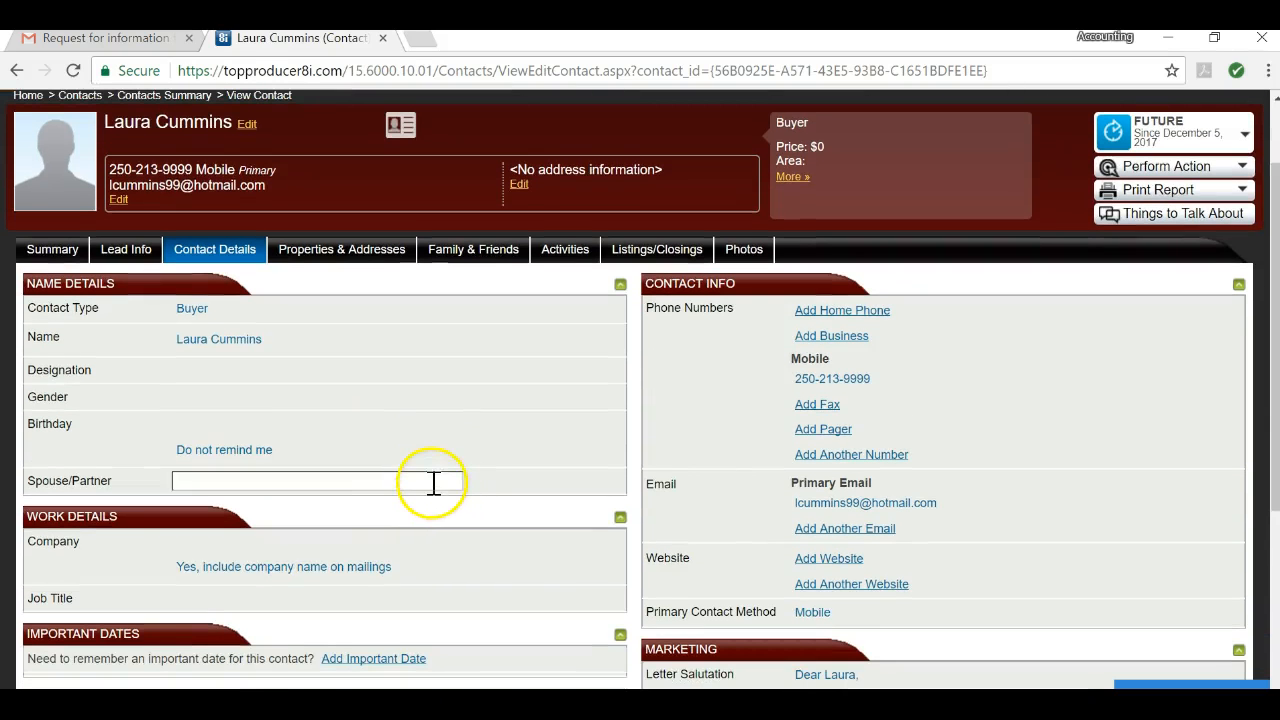
pyautogui.scroll(-1, 429, 485)
pyautogui.scroll(1, 425, 490)
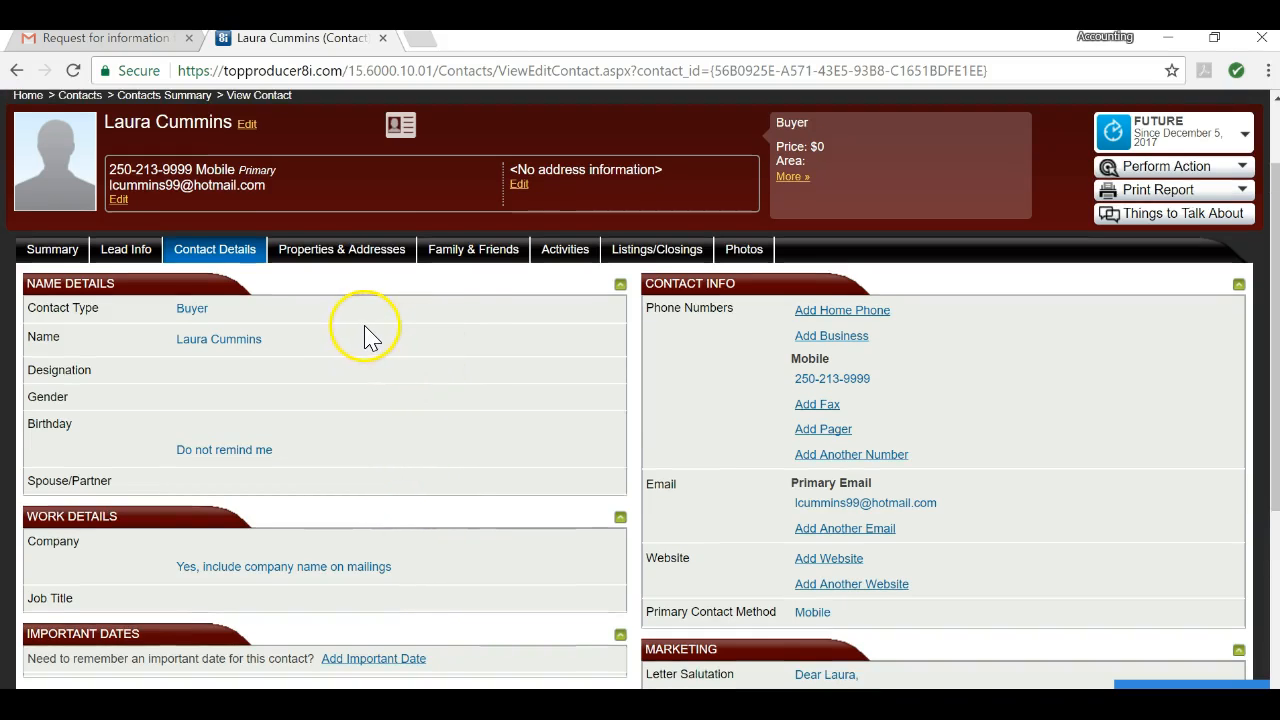
pyautogui.click(563, 252)
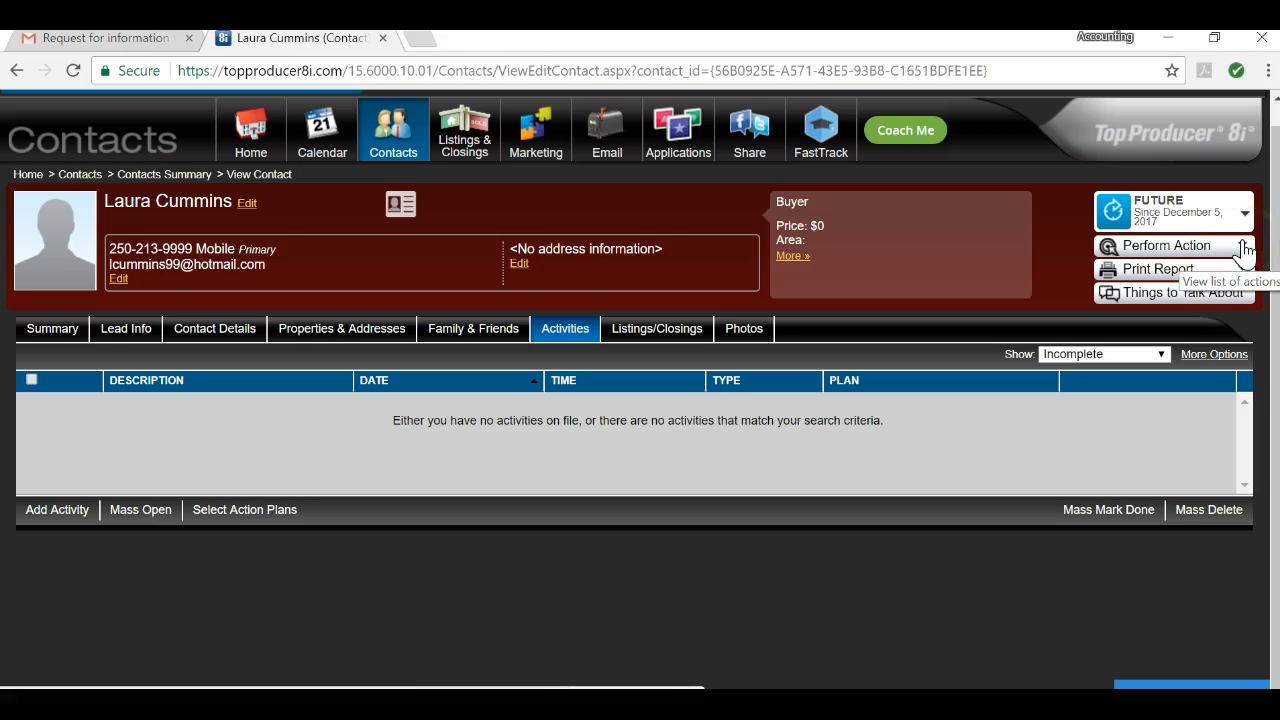
# Step: Apply the '01 - Buyer (new not referred)' action plan with start date 2017-12-05
pyautogui.click(1243, 250)
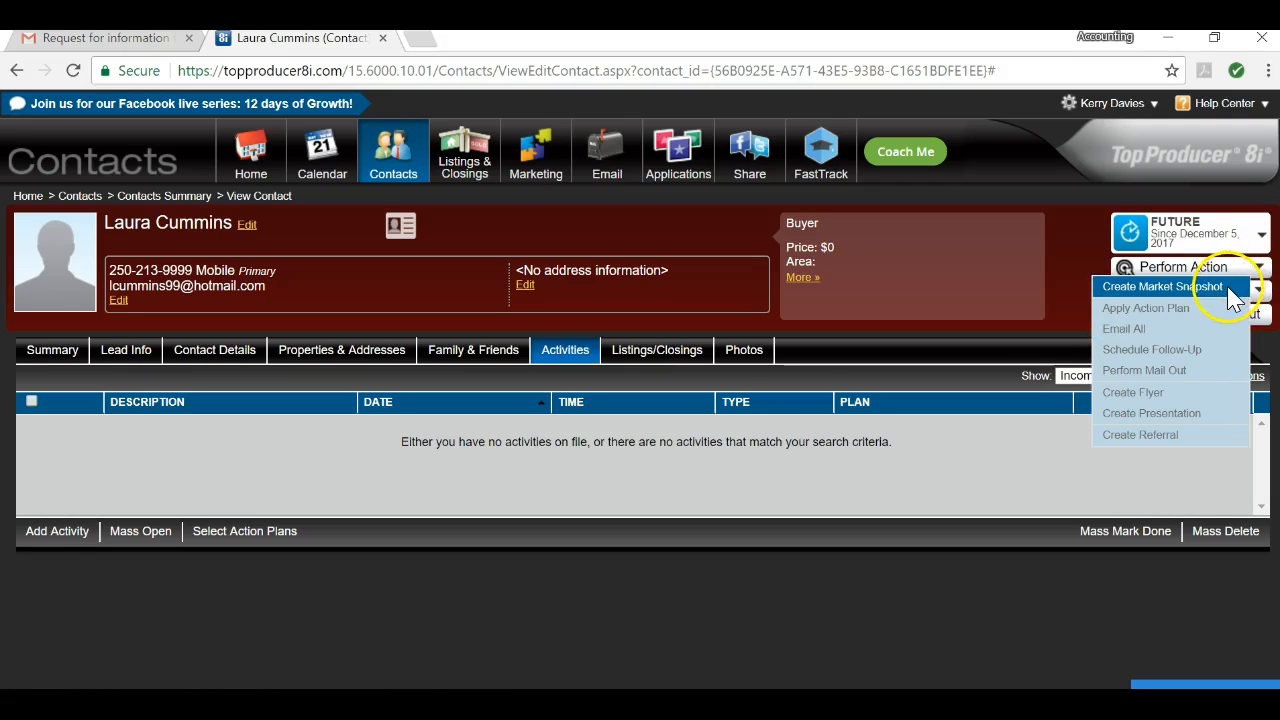
pyautogui.click(1185, 318)
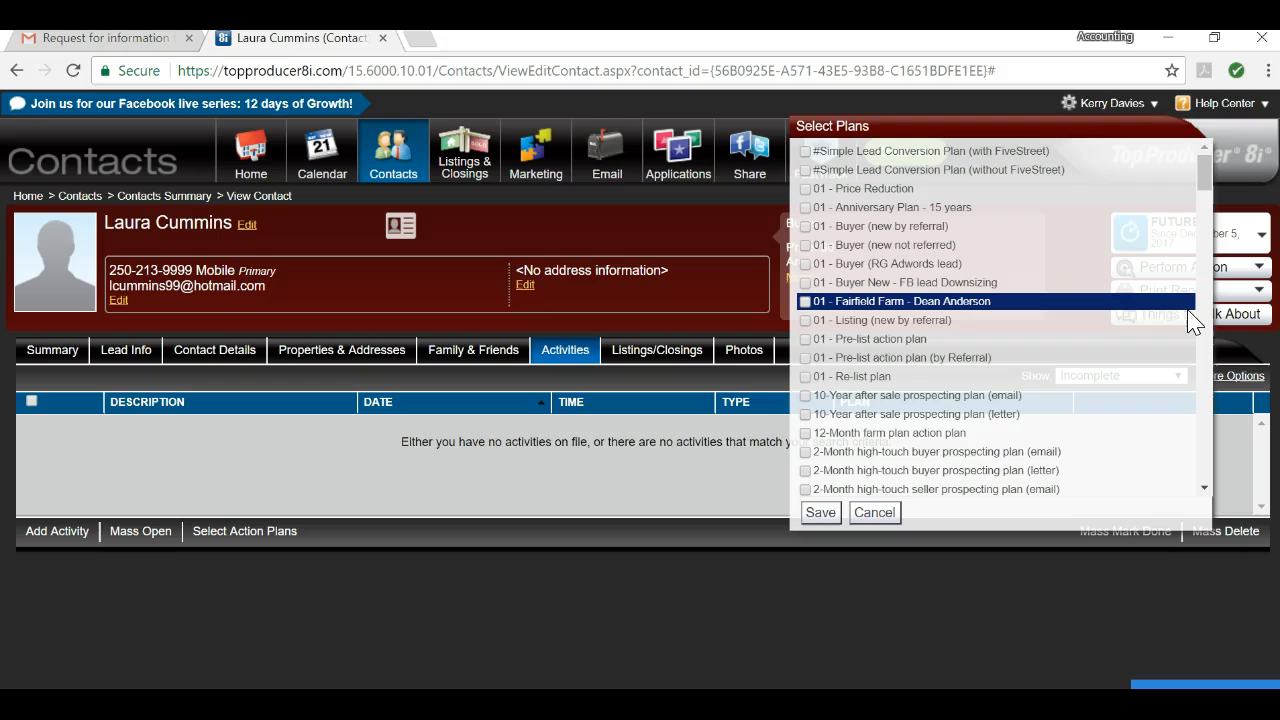
pyautogui.click(1078, 284)
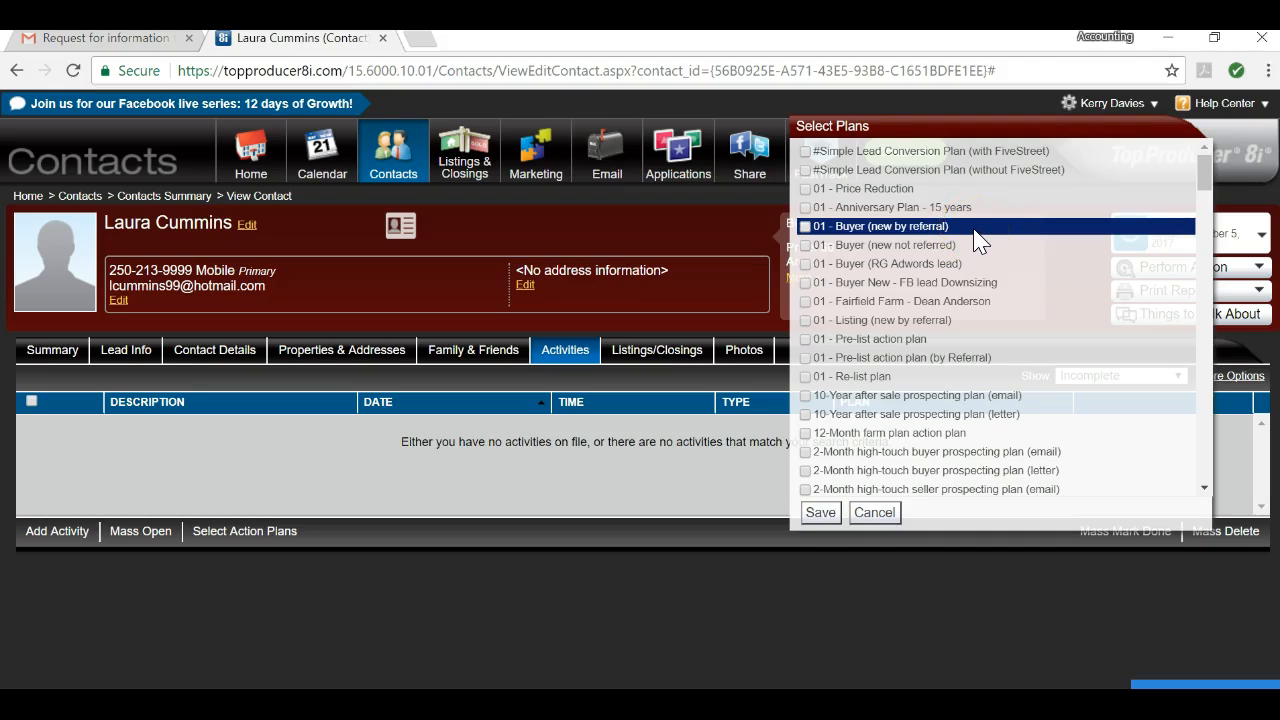
pyautogui.click(926, 231)
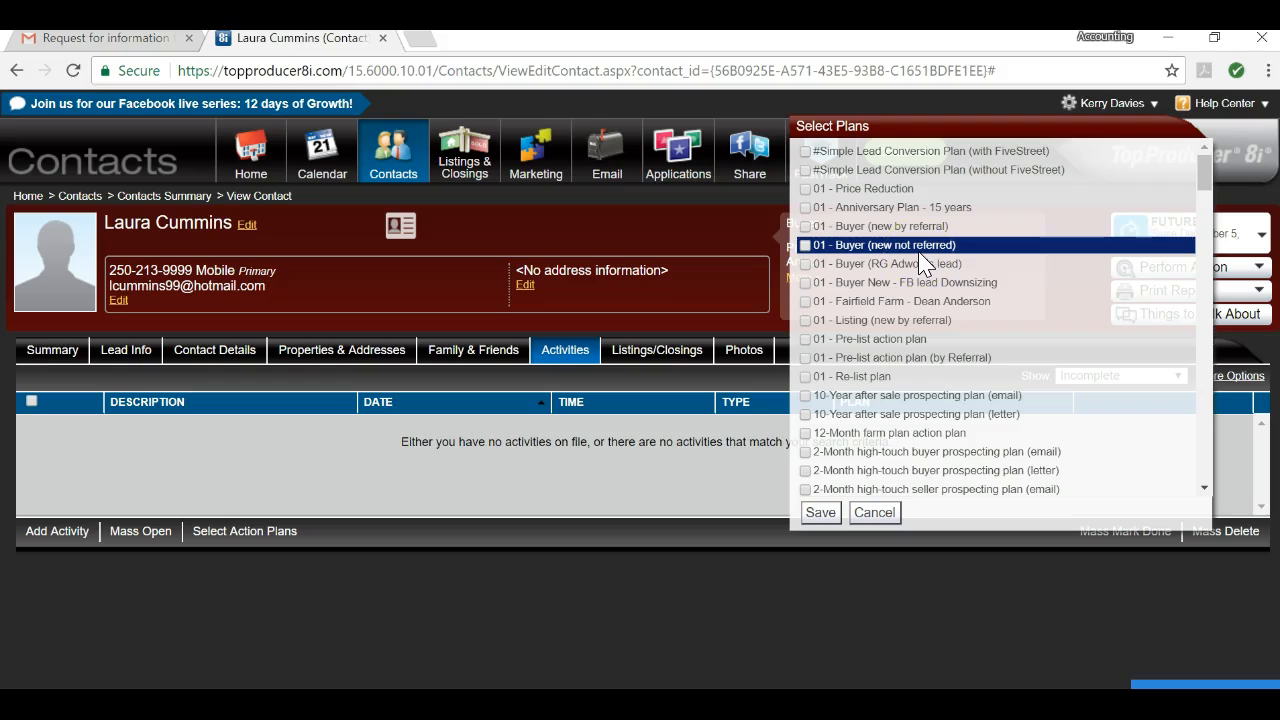
pyautogui.click(806, 247)
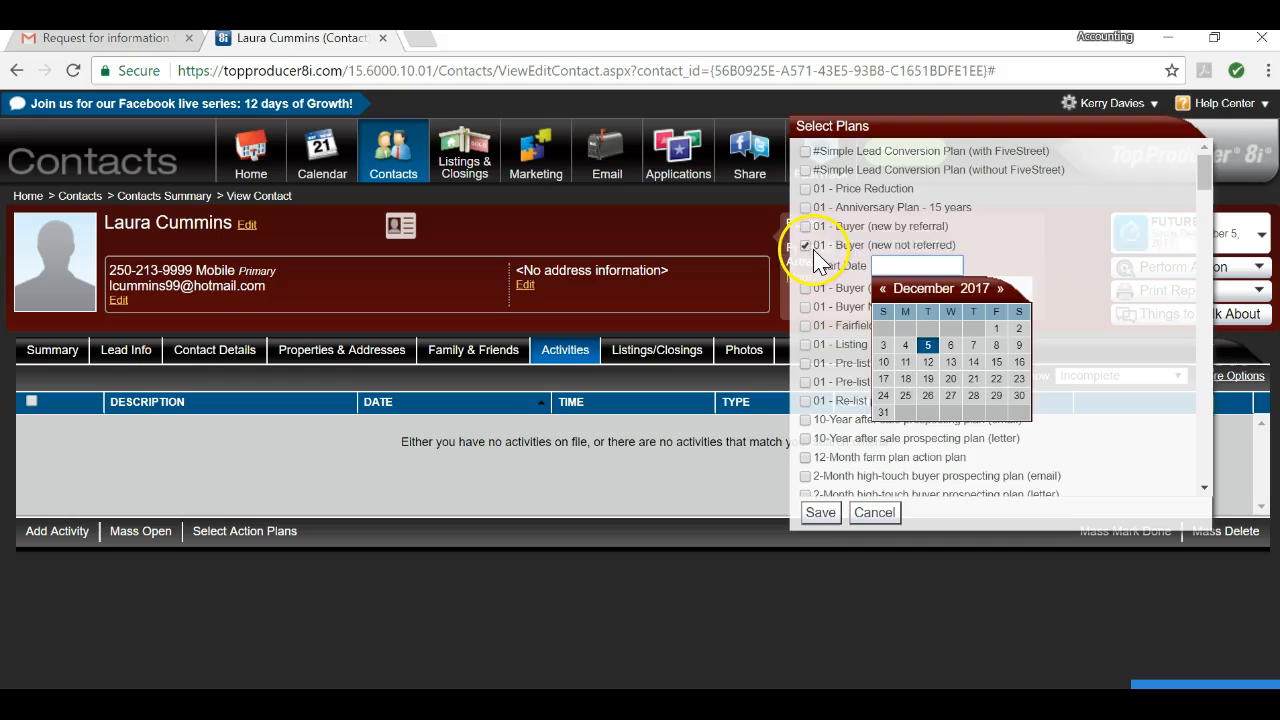
pyautogui.click(808, 247)
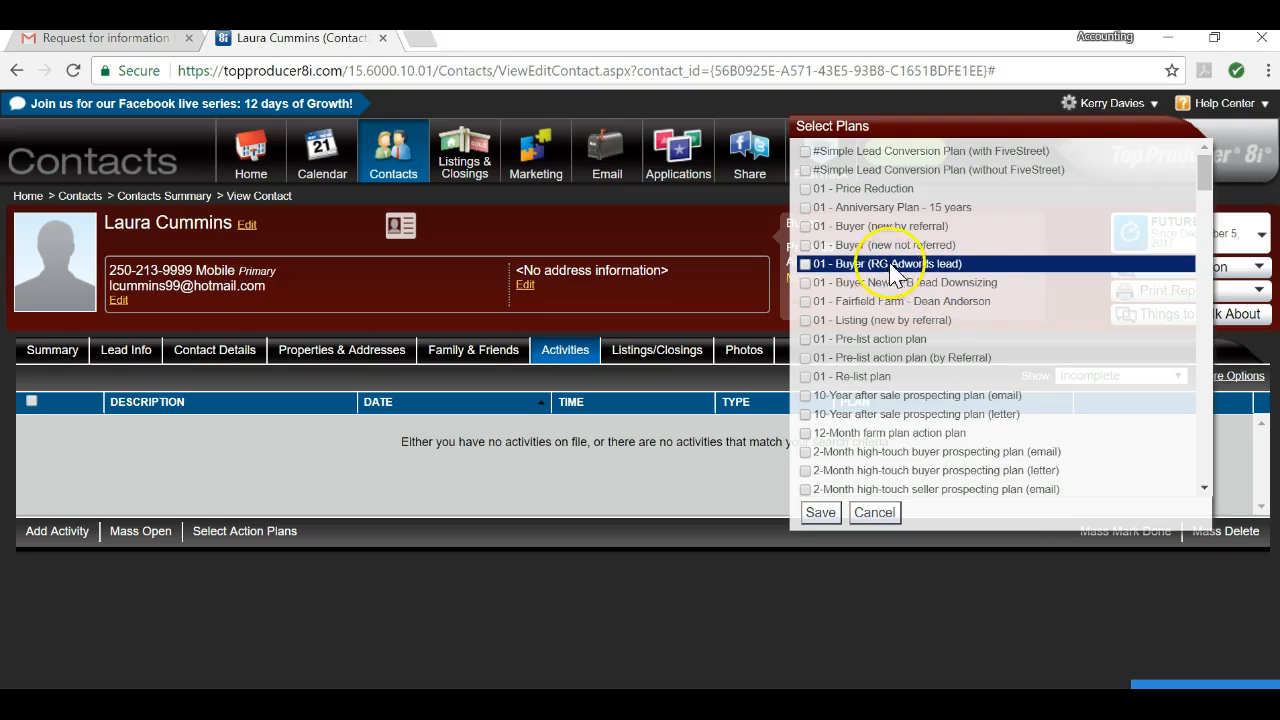
pyautogui.click(805, 245)
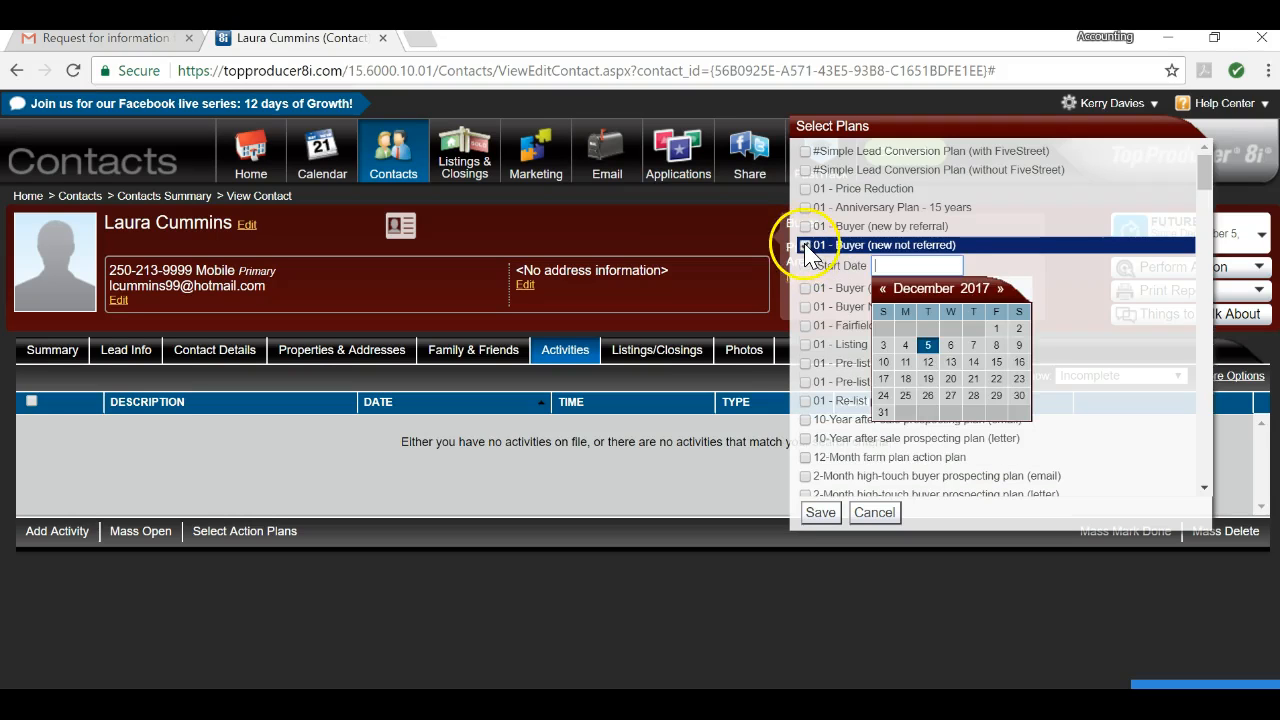
pyautogui.click(930, 347)
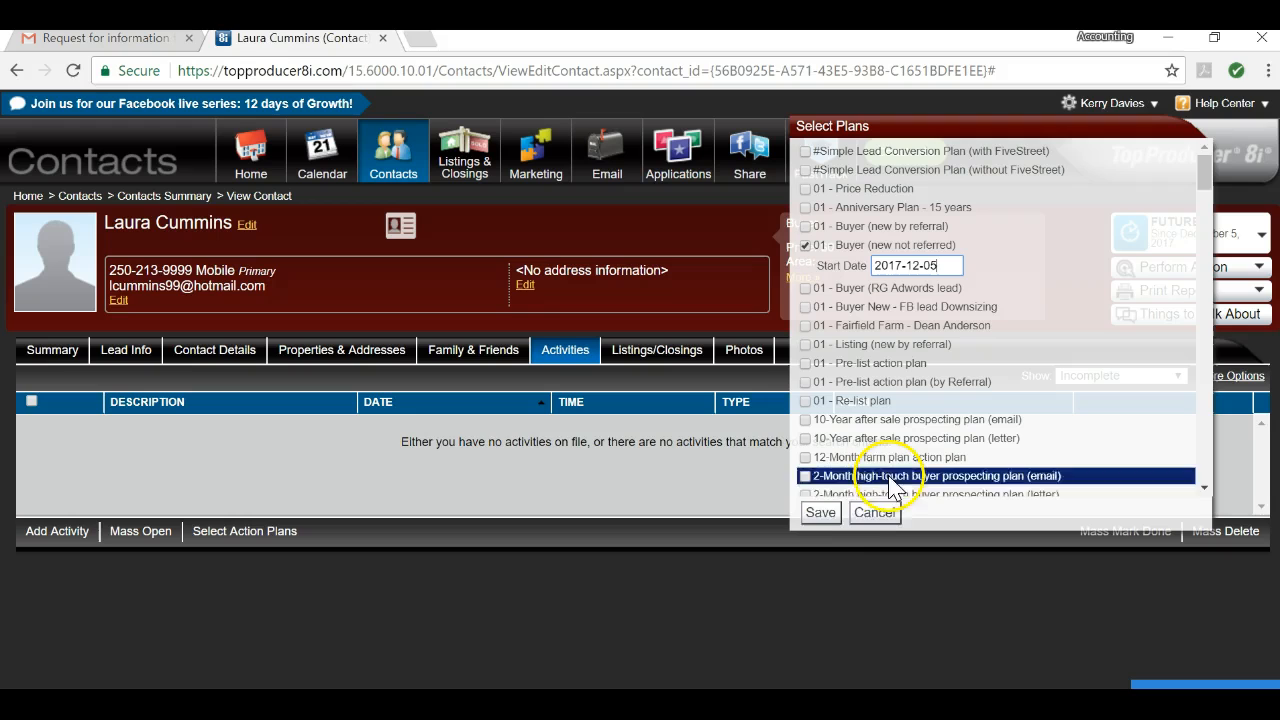
pyautogui.click(822, 513)
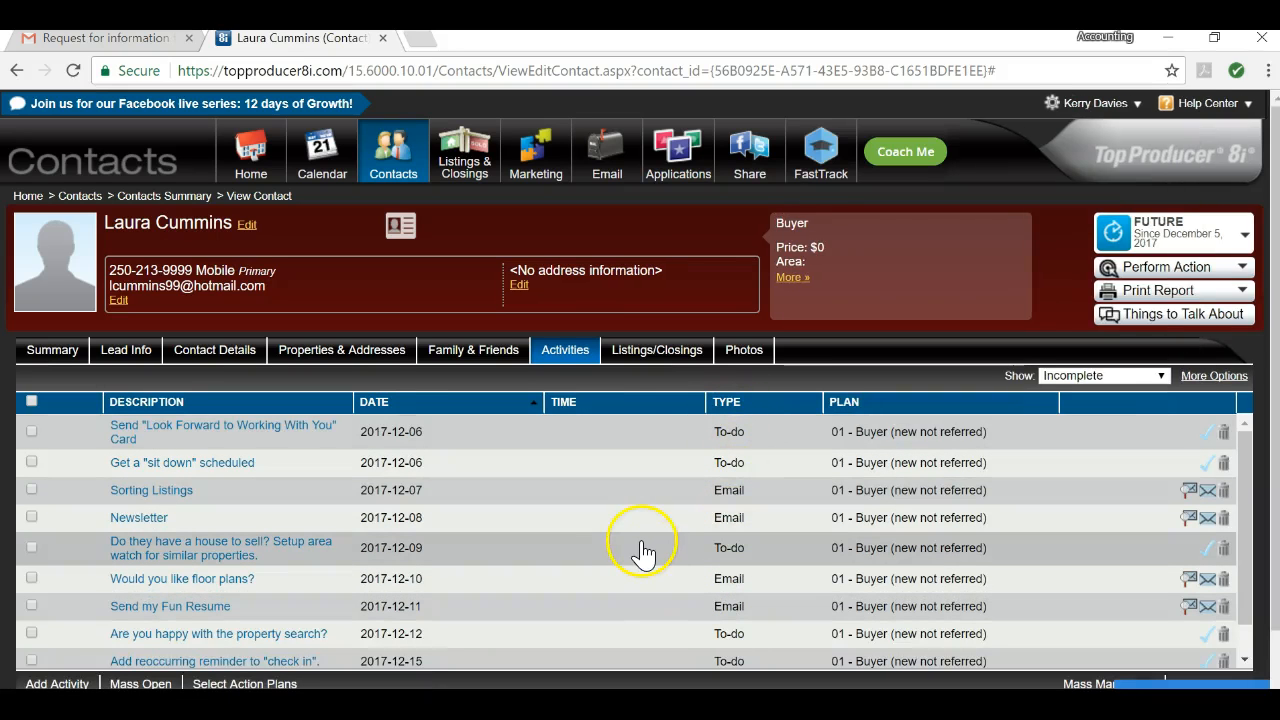
# Step: Show the Properties & Addresses tab, listing only an empty primary mailing entry
pyautogui.scroll(-1, 636, 557)
pyautogui.scroll(1, 636, 560)
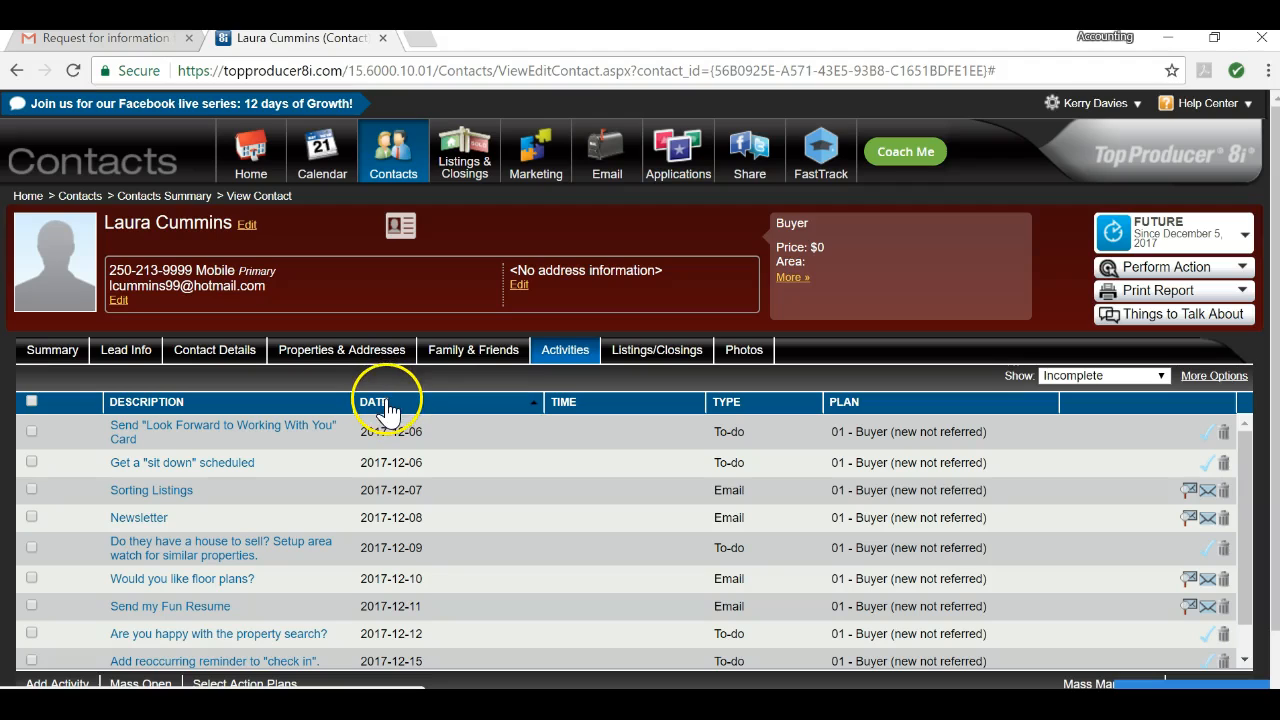
pyautogui.click(342, 350)
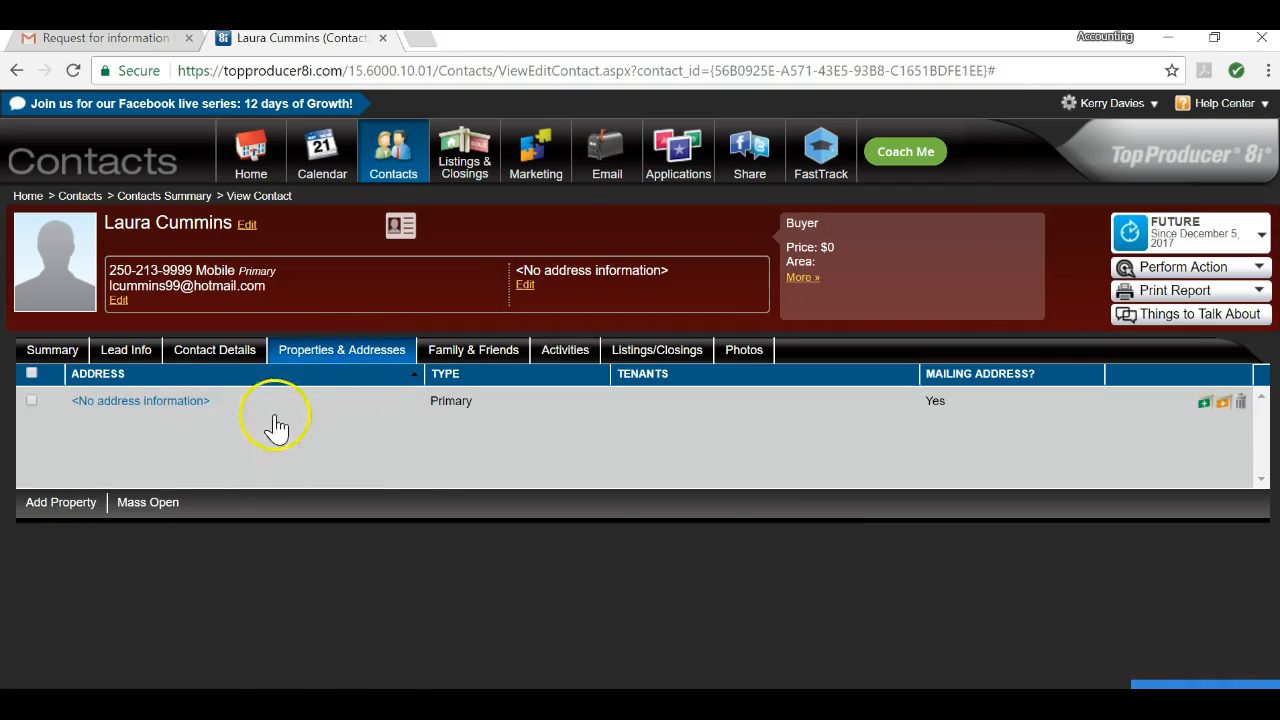
# Step: Open the '<No address information>' primary entry's Property Address page
pyautogui.click(141, 404)
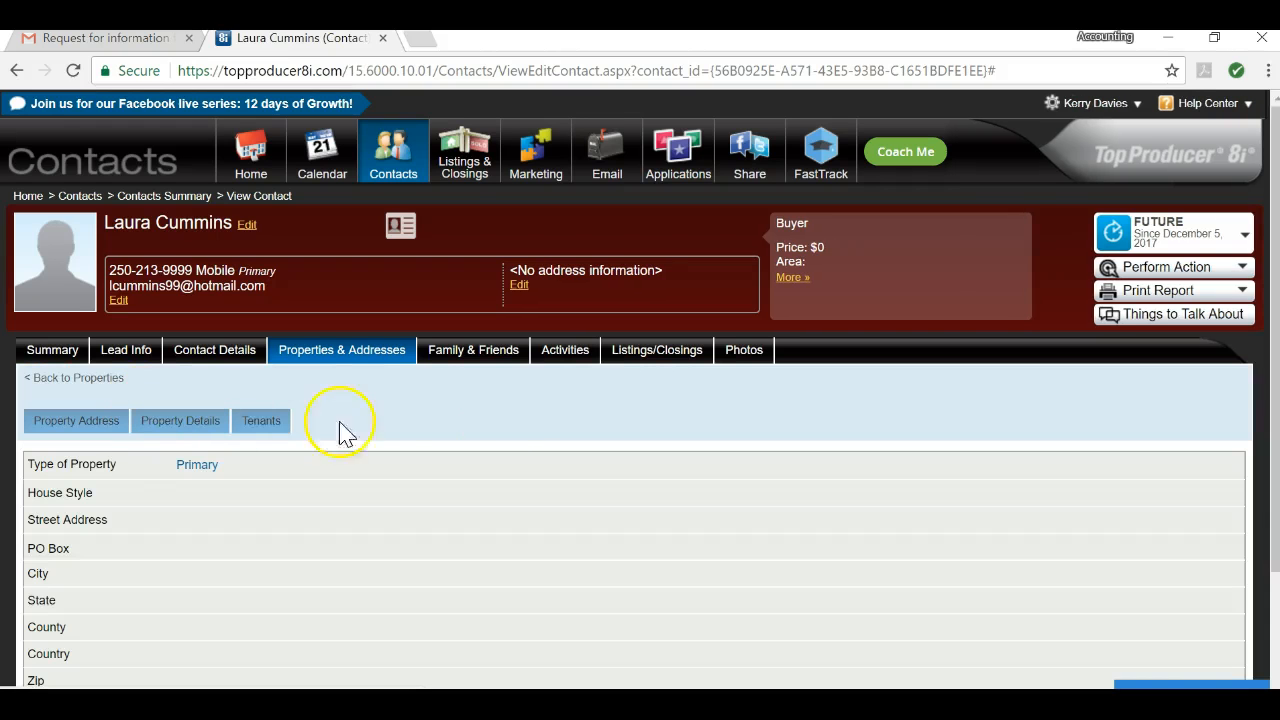
pyautogui.scroll(-1, 557, 406)
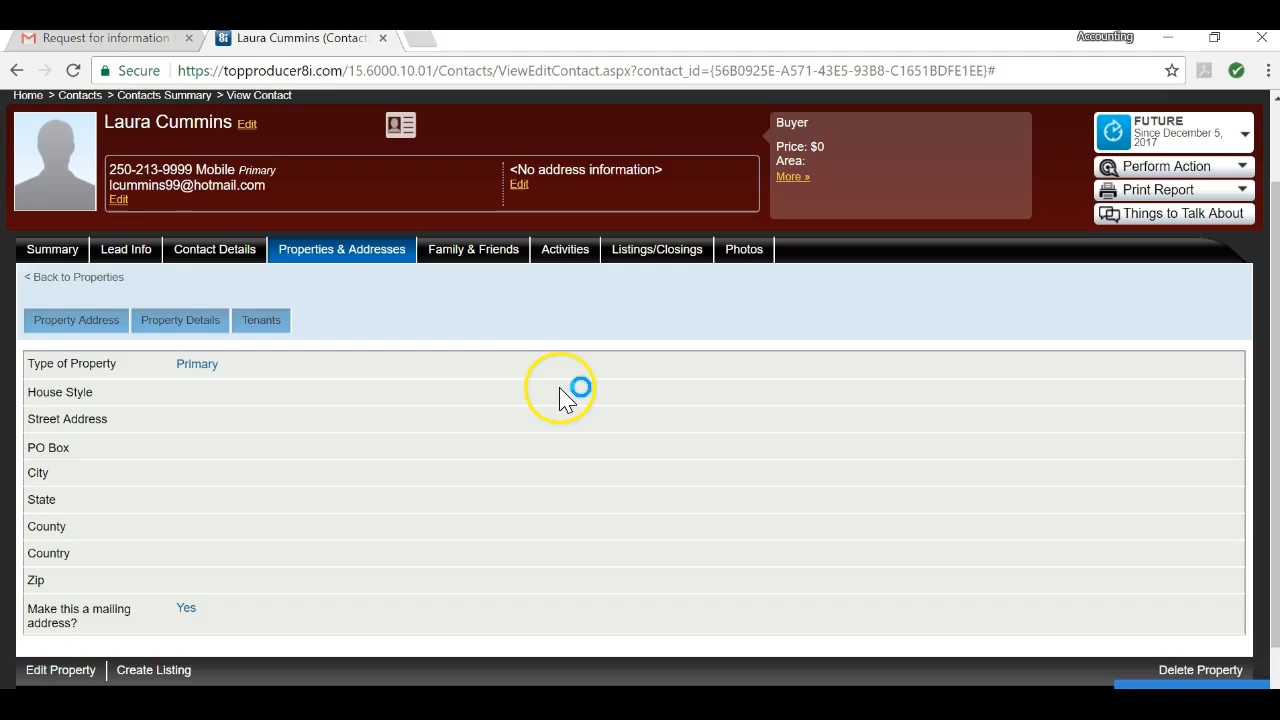
pyautogui.scroll(-1, 560, 393)
pyautogui.moveTo(251, 306)
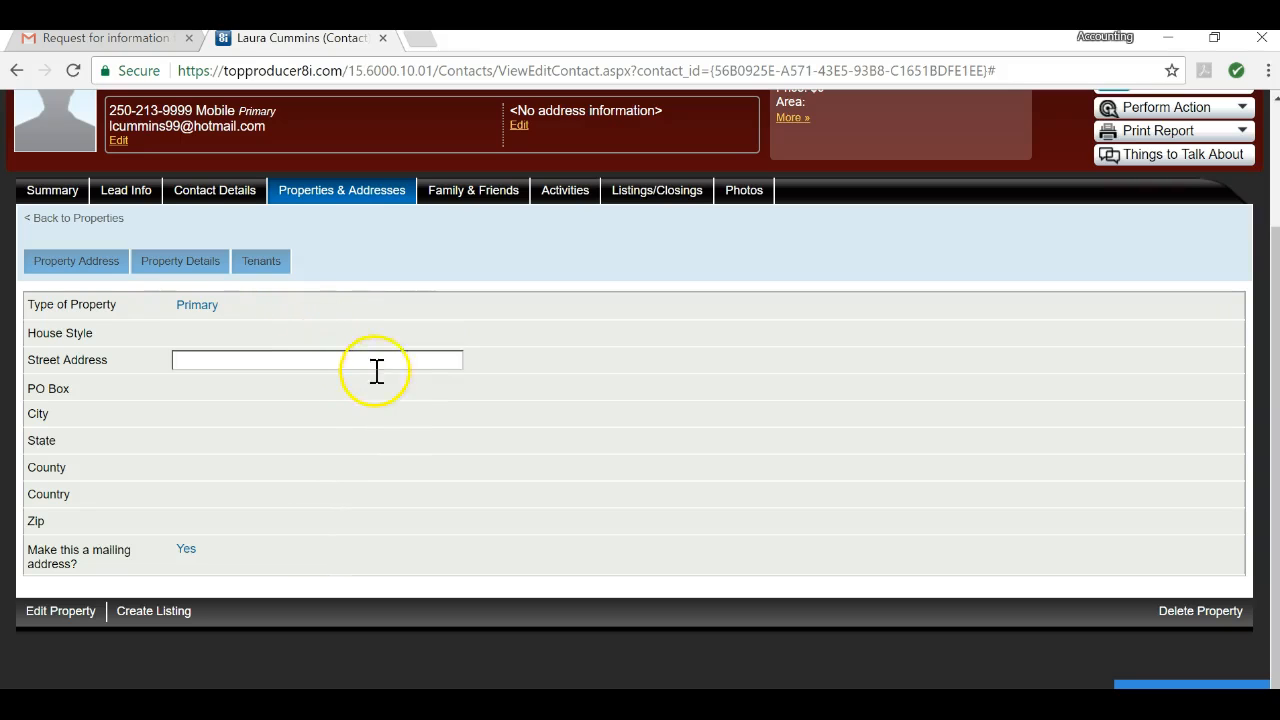
# Step: Enter the street name and city Victoria, and choose BC as the province
pyautogui.click(397, 361)
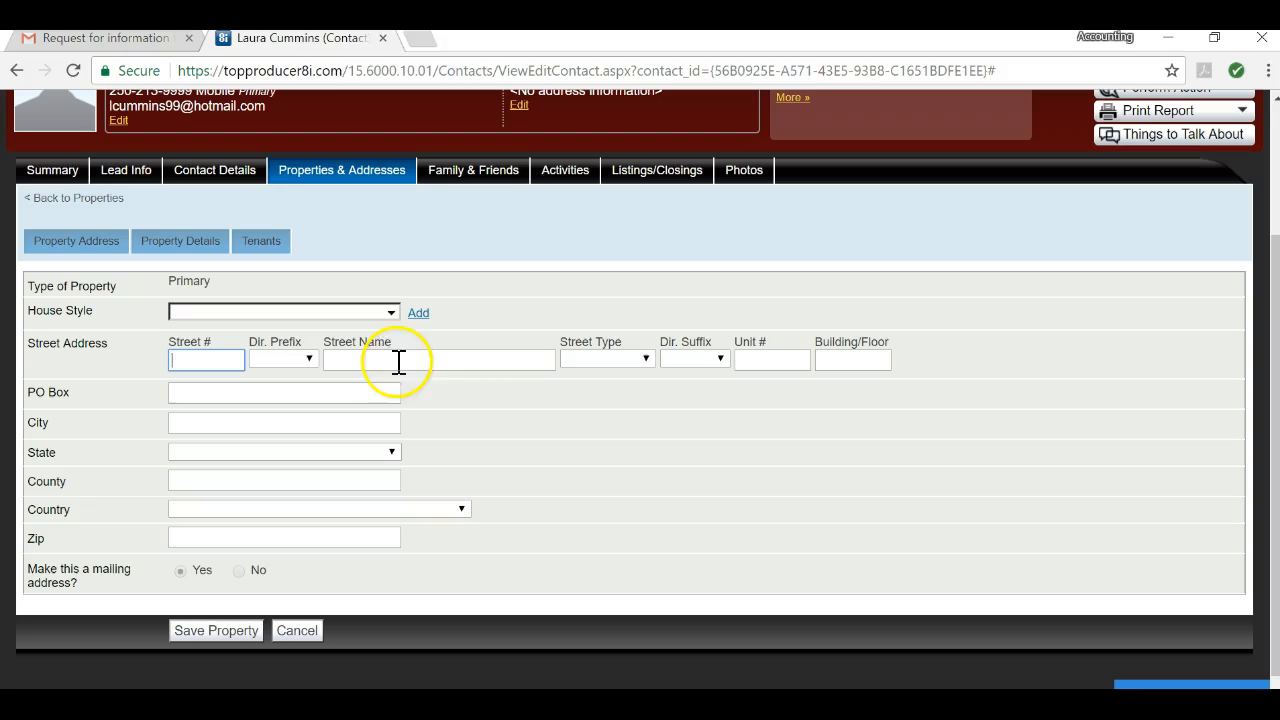
pyautogui.click(566, 428)
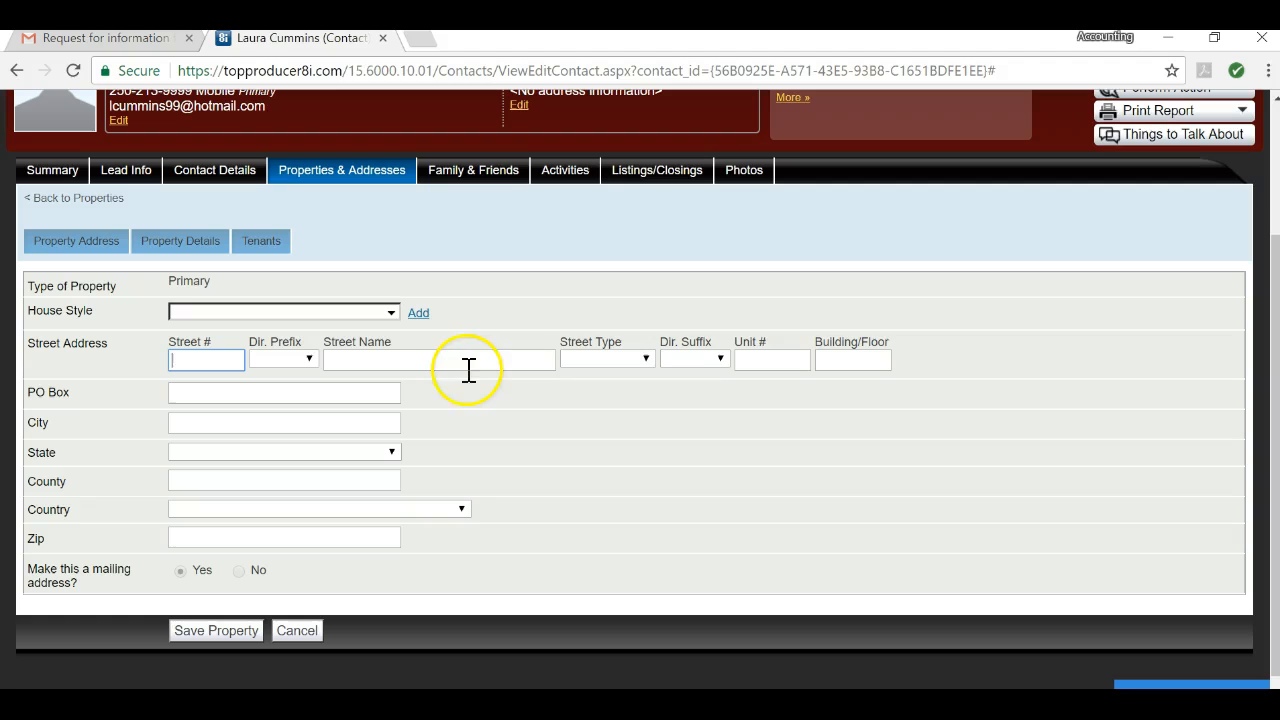
pyautogui.click(366, 358)
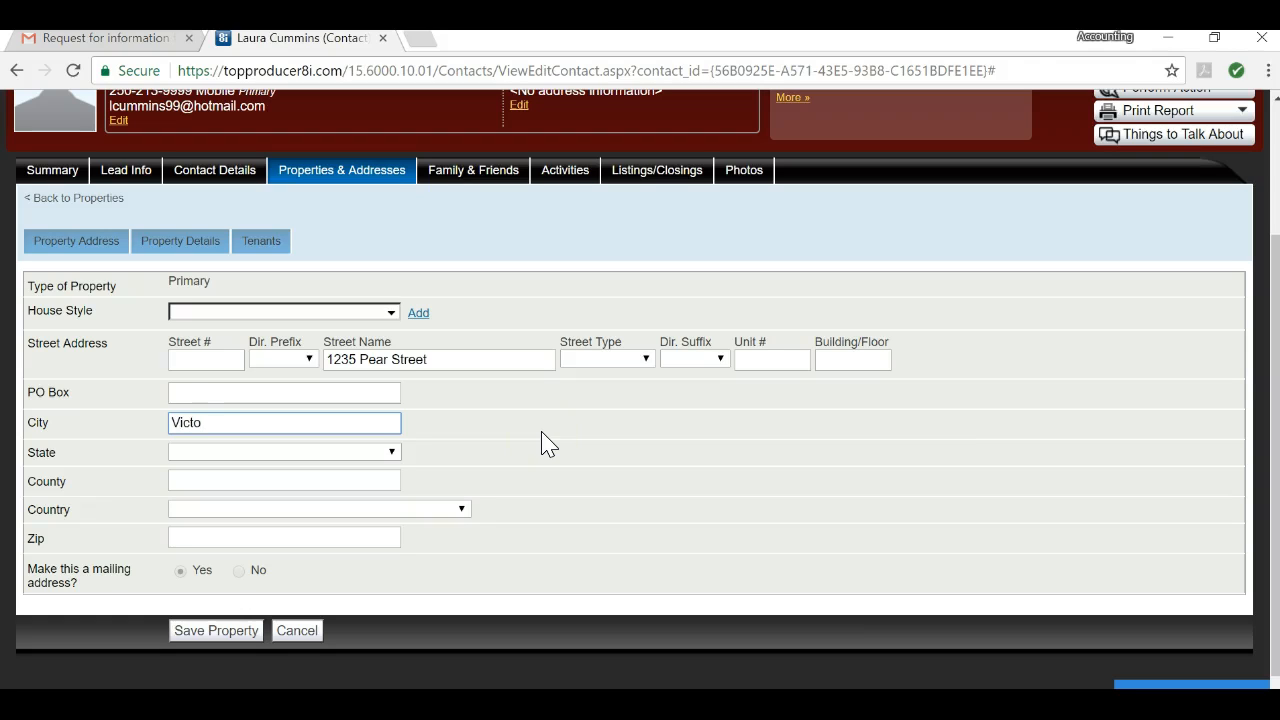
pyautogui.press('Tab')
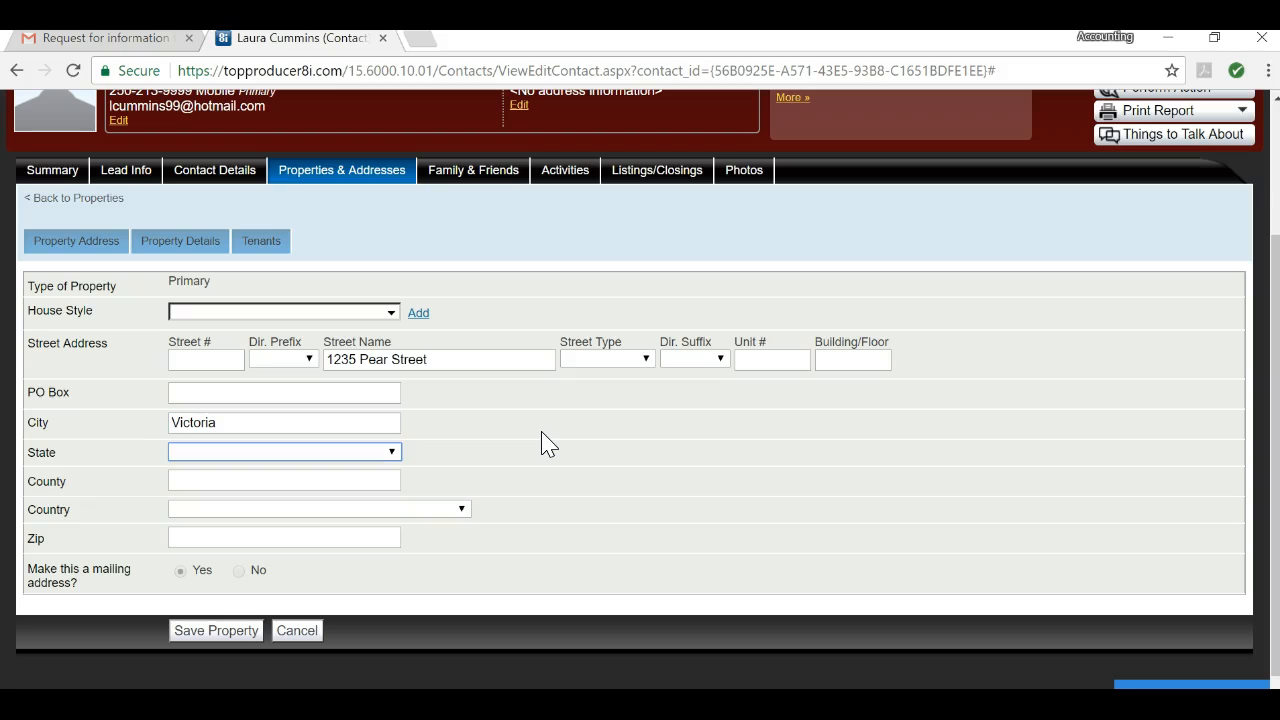
pyautogui.click(396, 454)
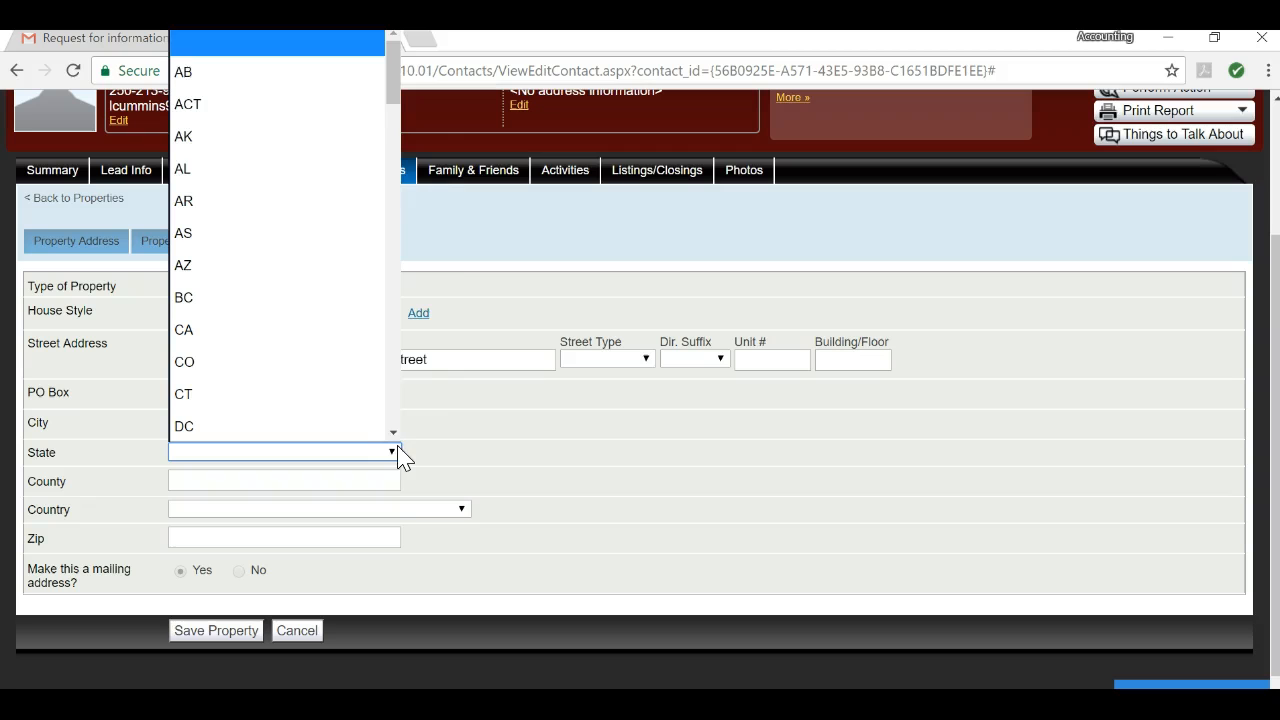
pyautogui.moveTo(397, 64); pyautogui.dragTo(397, 68)
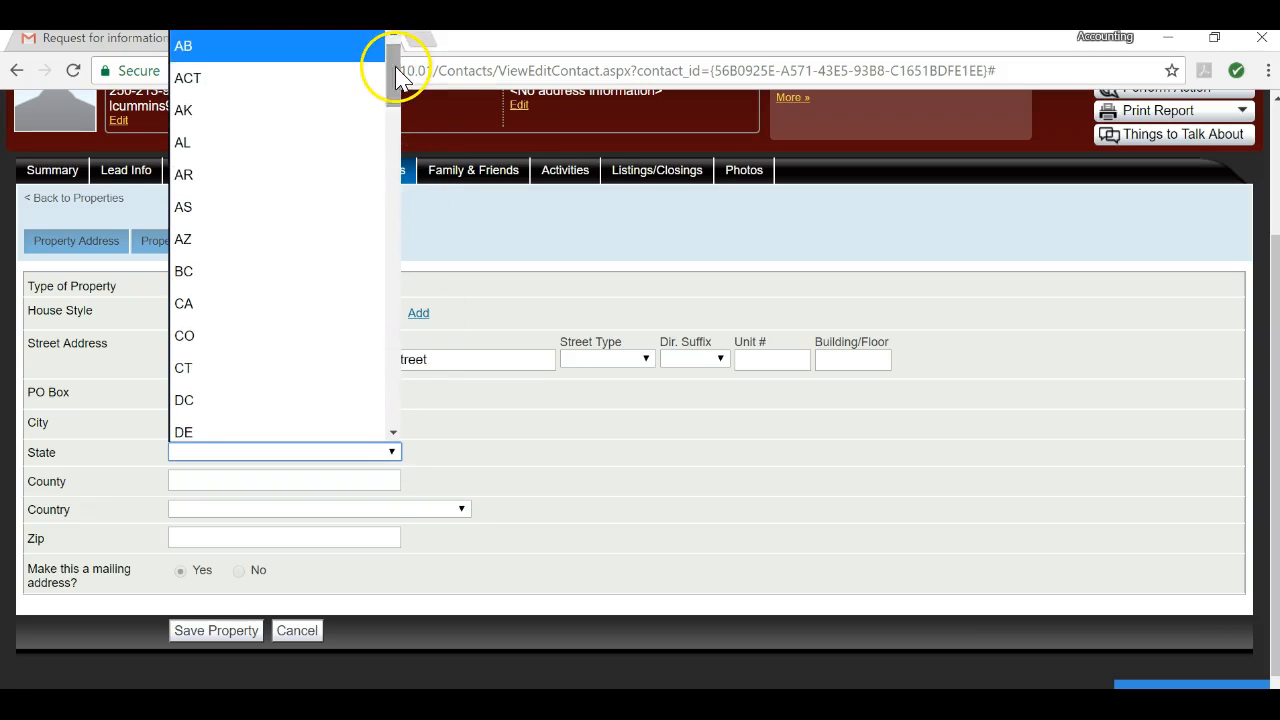
pyautogui.click(254, 270)
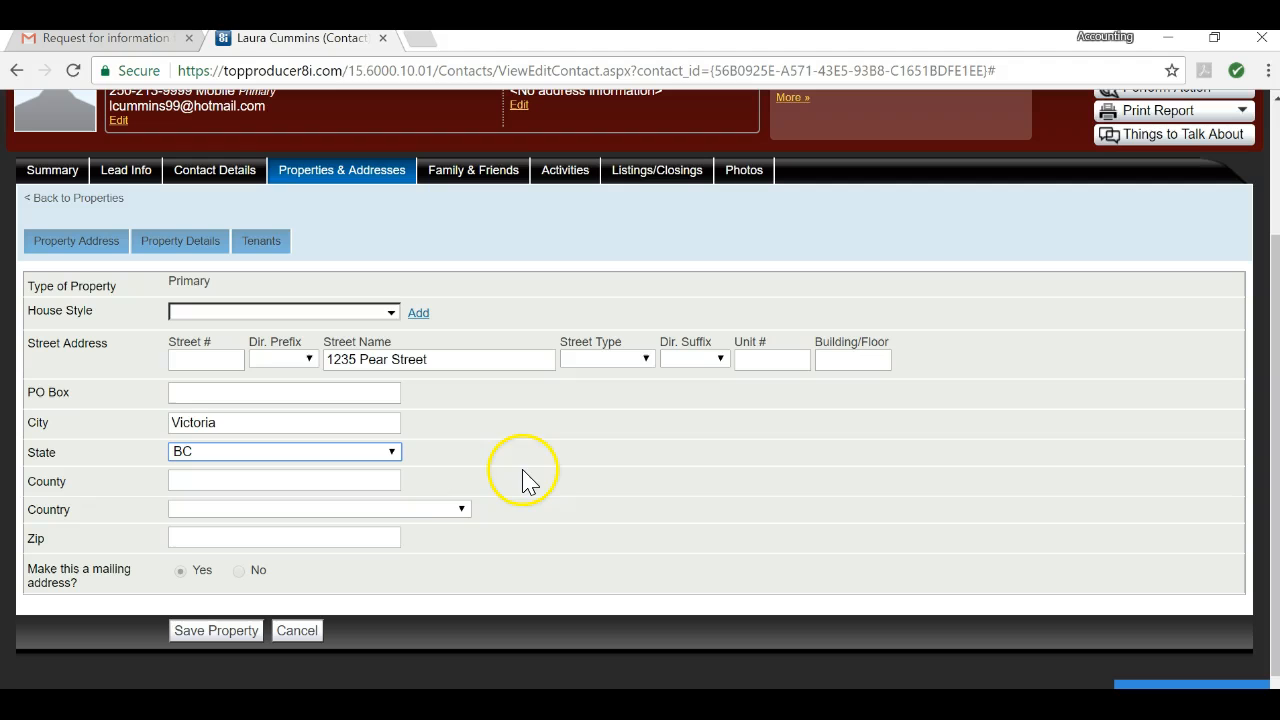
# Step: Set the country to Canada and enter the postal code
pyautogui.click(463, 510)
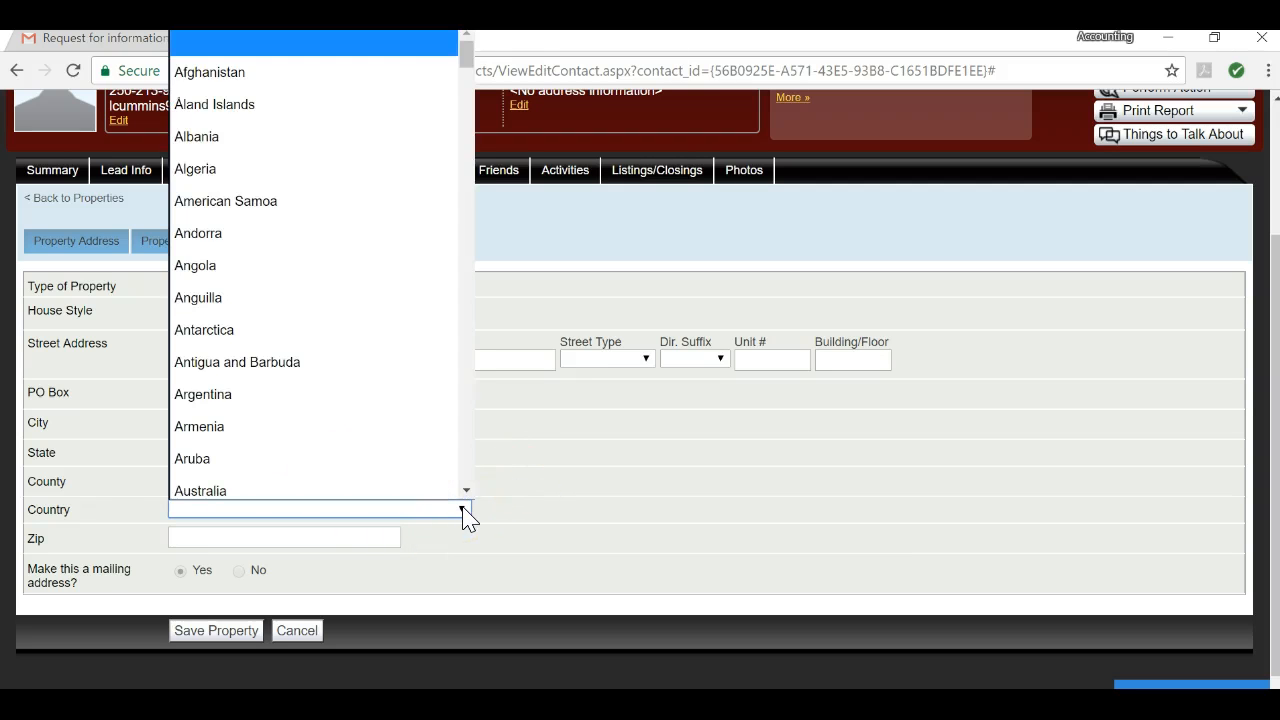
pyautogui.press('c')
pyautogui.click(463, 494)
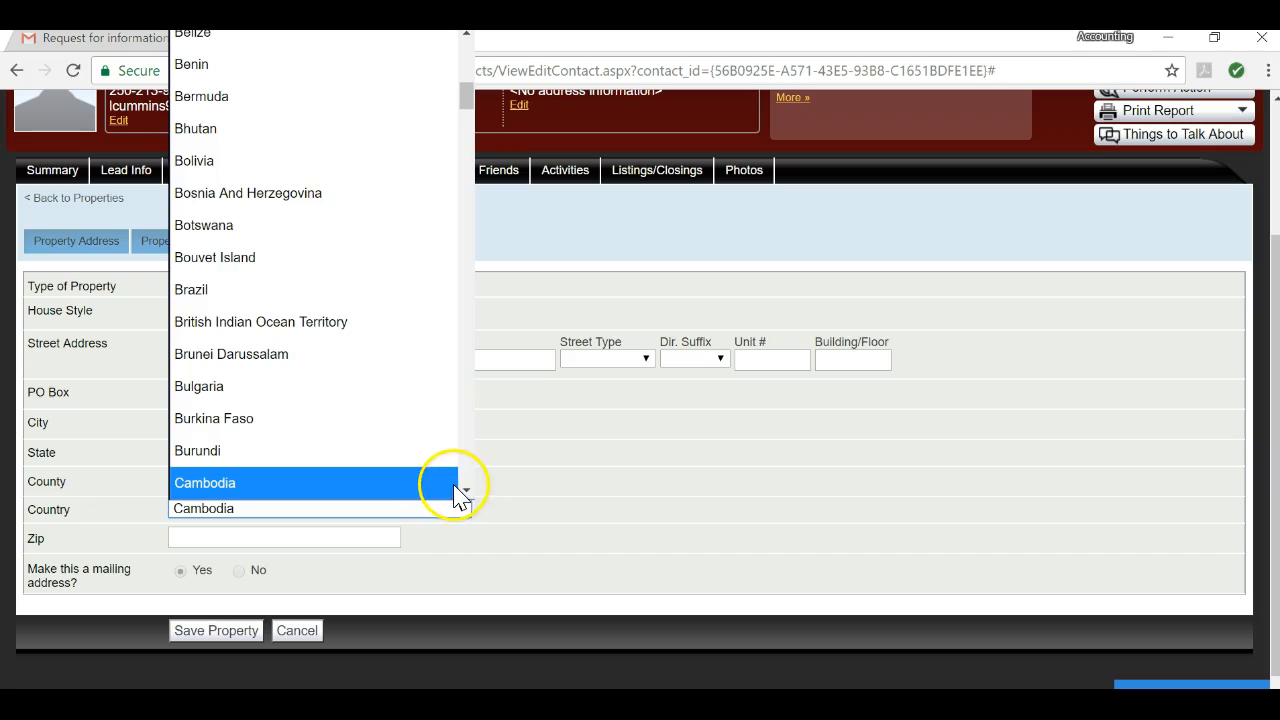
pyautogui.click(466, 492)
pyautogui.click(466, 492)
pyautogui.click(466, 492)
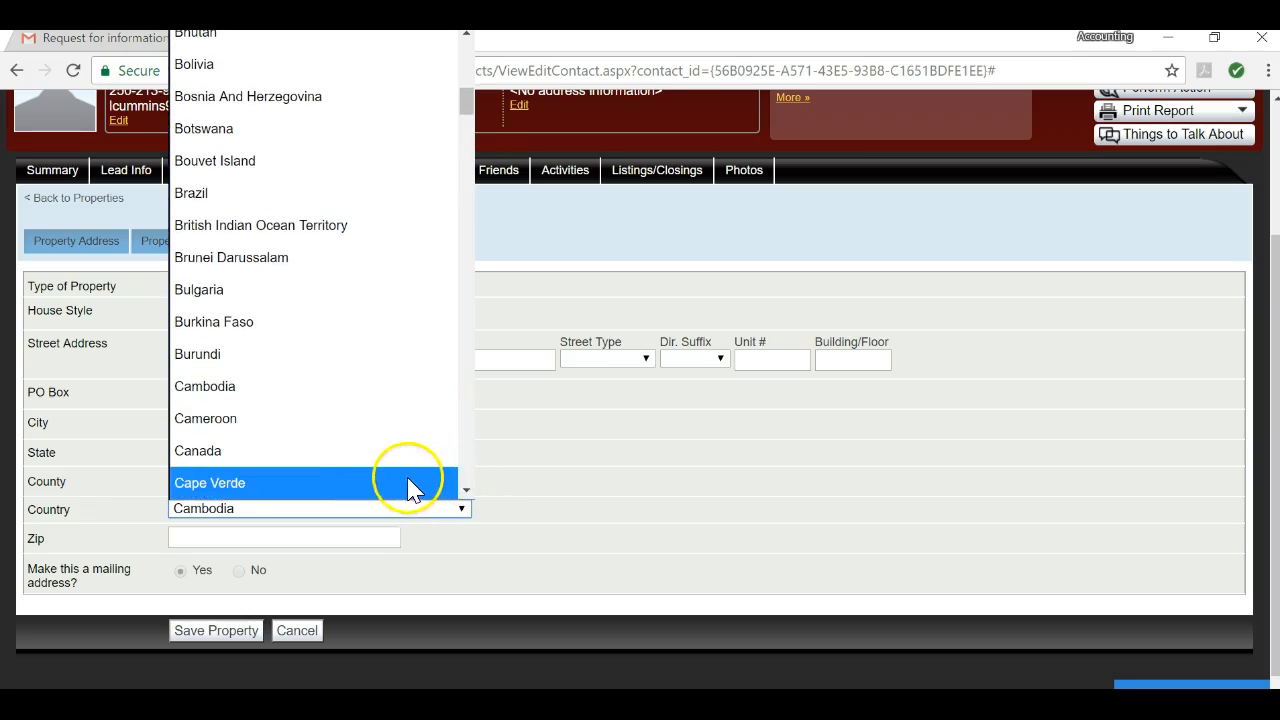
pyautogui.click(390, 452)
pyautogui.click(251, 537)
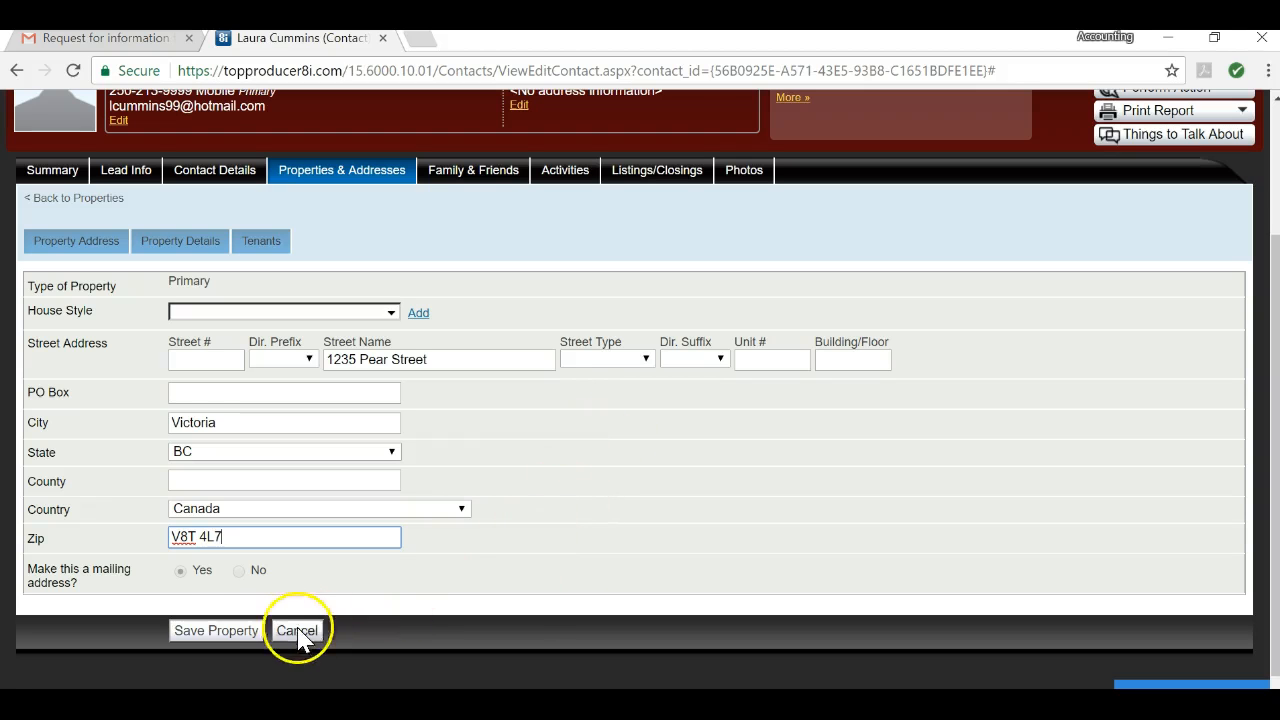
pyautogui.click(222, 634)
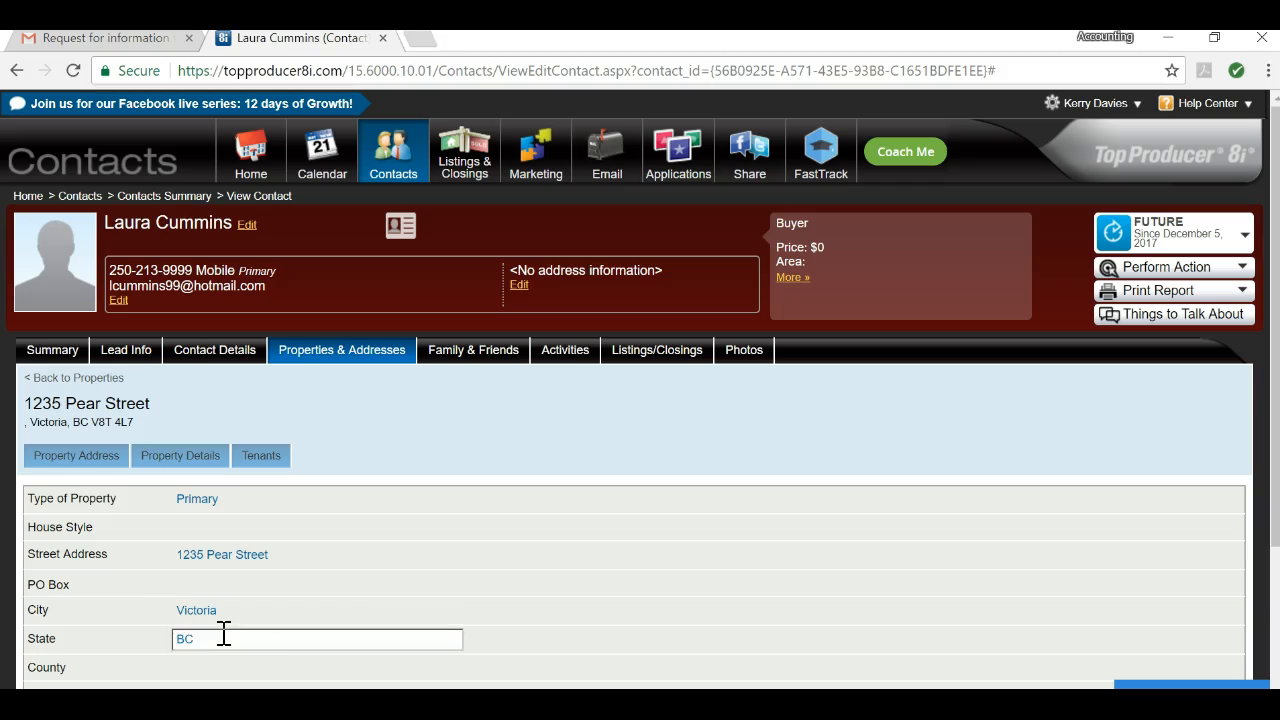
# Step: Save the primary property address to the contact
pyautogui.click(514, 500)
pyautogui.scroll(-1, 511, 500)
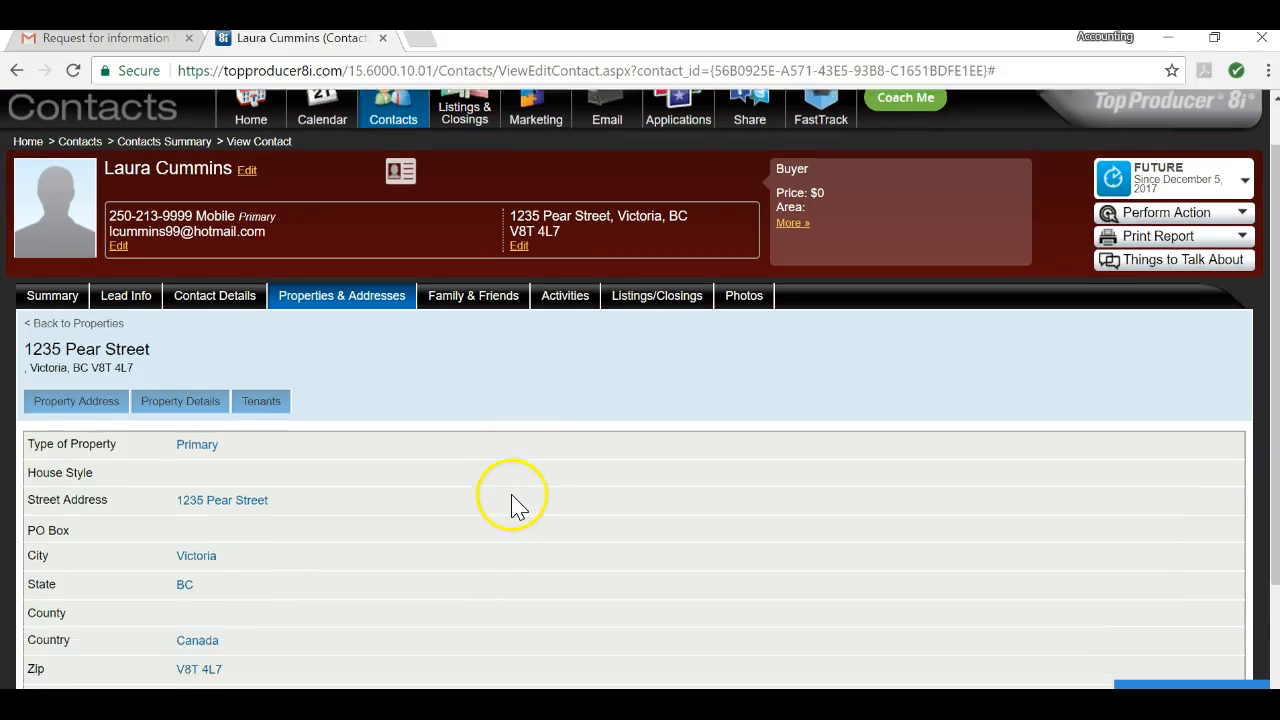
pyautogui.scroll(-2, 510, 495)
pyautogui.scroll(3, 500, 486)
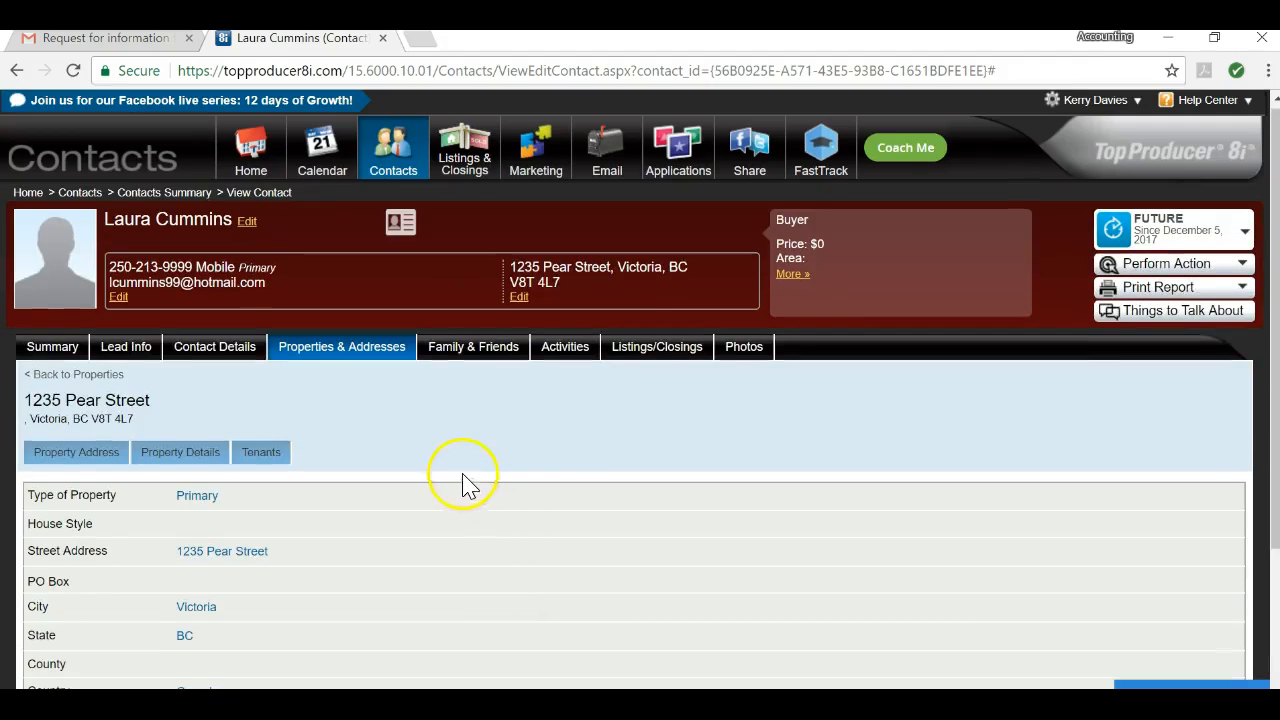
# Step: Review the contact's Contact Details tab showing the new address
pyautogui.click(288, 350)
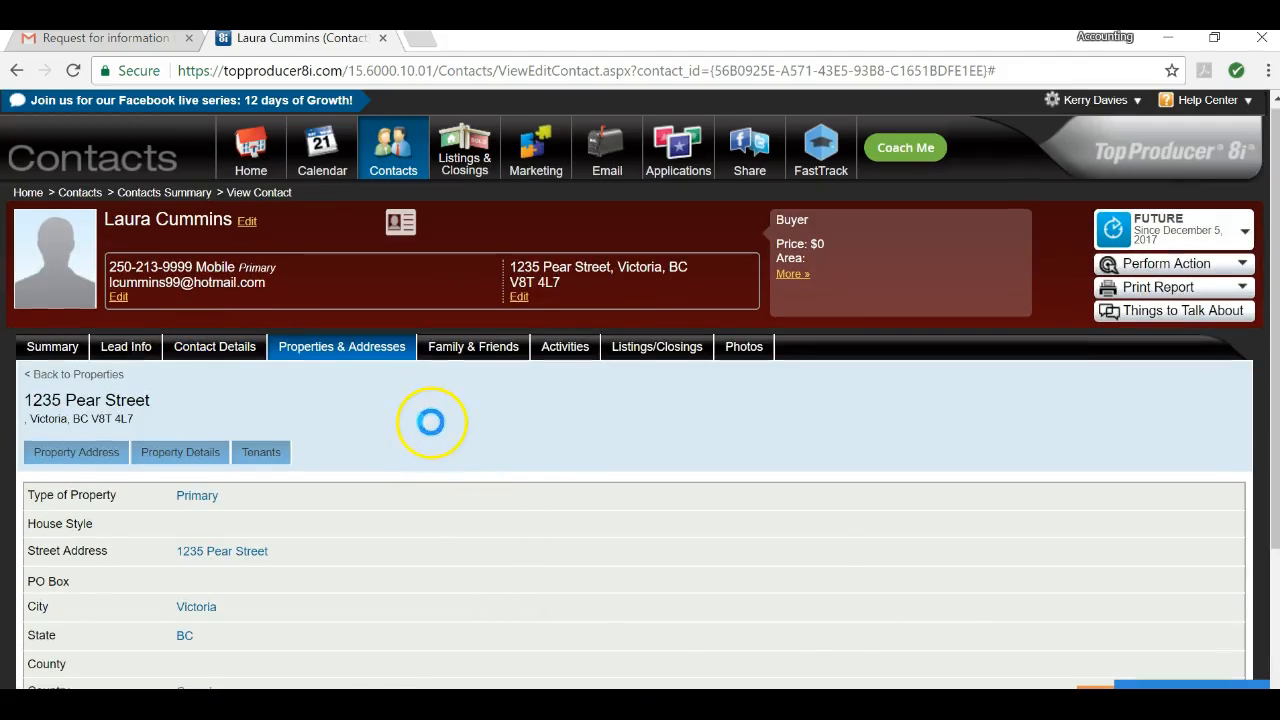
pyautogui.scroll(-2, 434, 414)
pyautogui.scroll(2, 434, 423)
pyautogui.scroll(-2, 430, 420)
pyautogui.scroll(2, 437, 413)
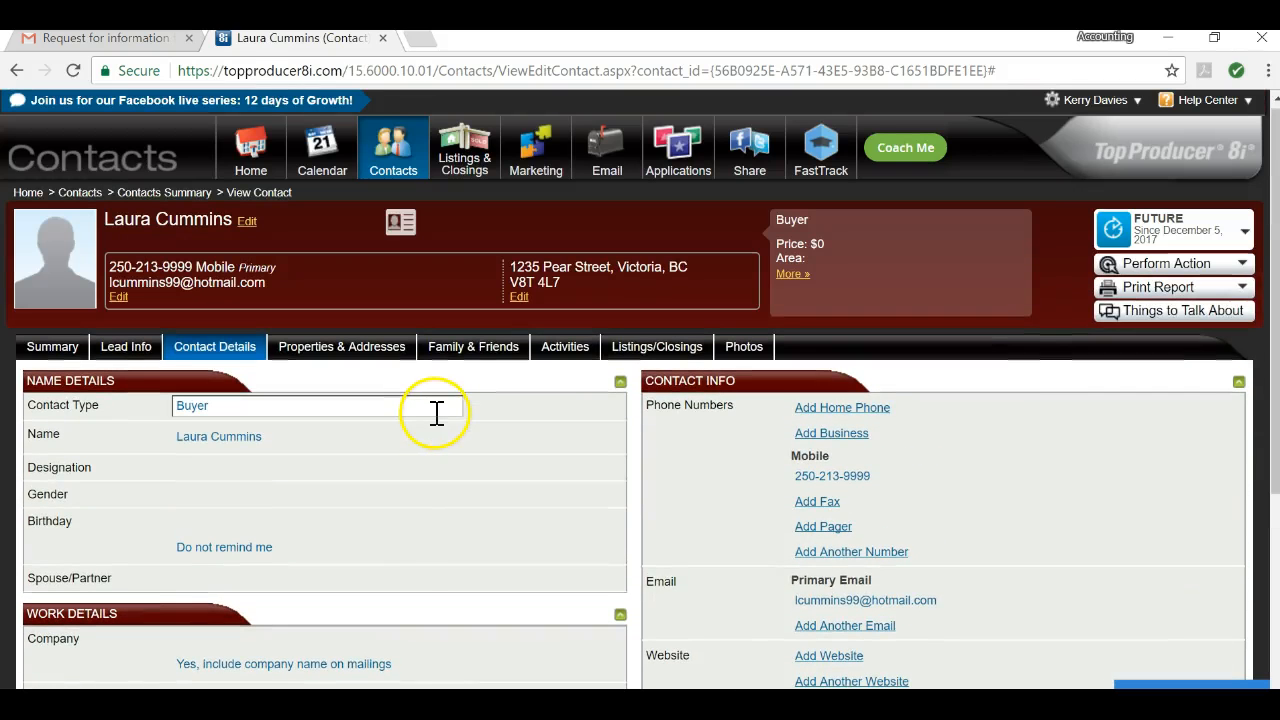